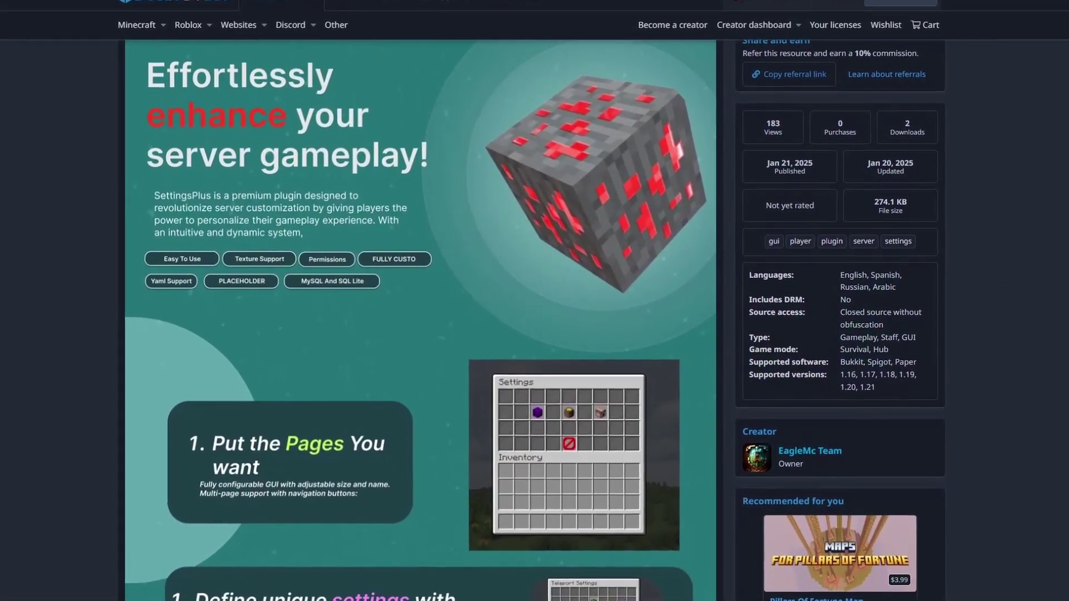
scroll(535, 312, down, 5)
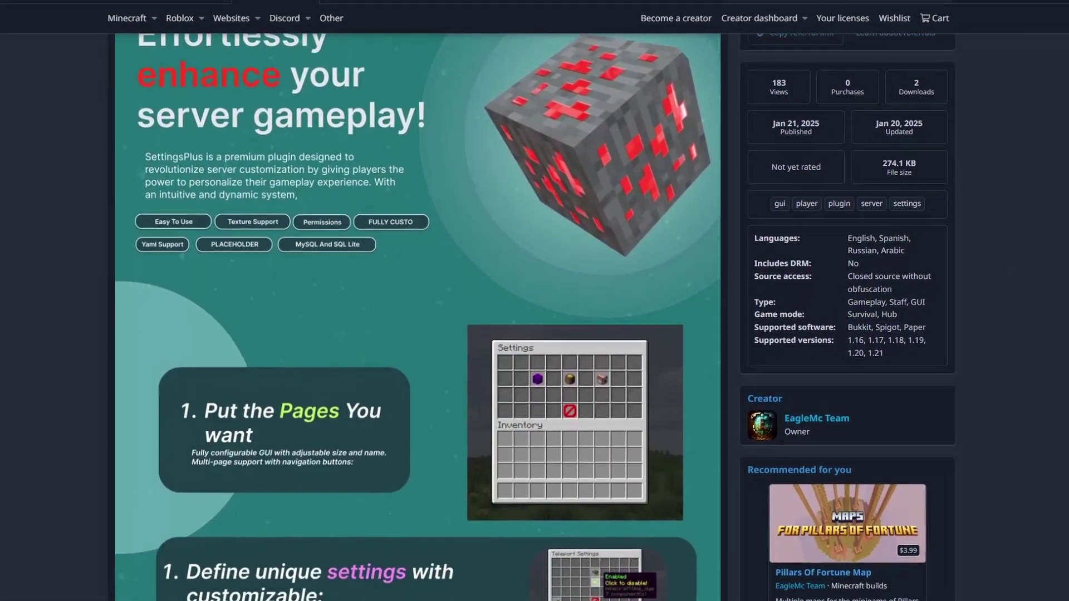
scroll(534, 312, down, 1)
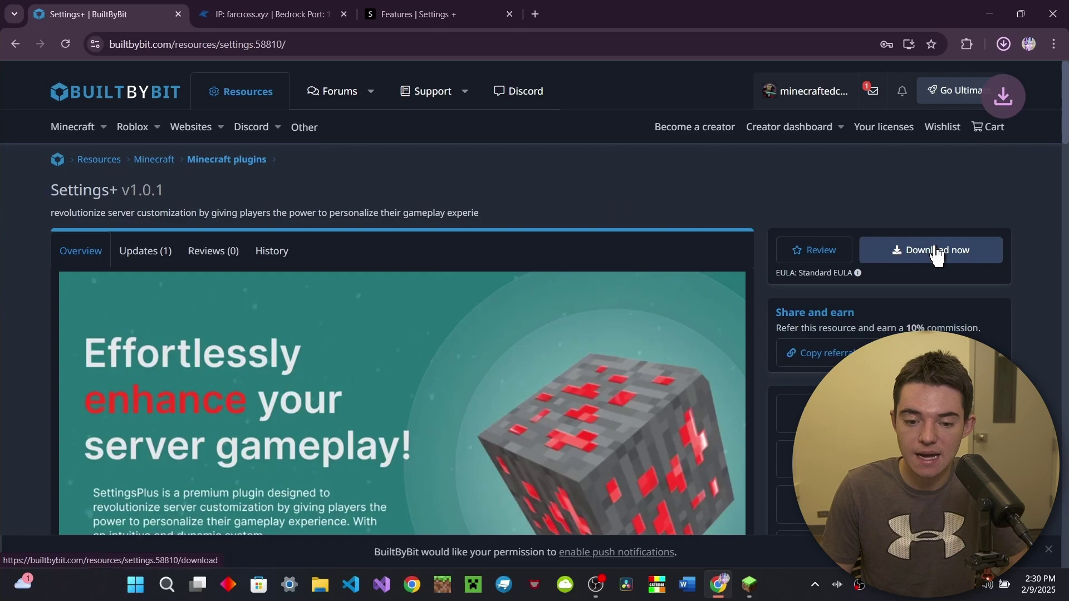
- Upload the downloaded SettingsPlus-1.0.0-all.jar to the server's plugins folder in the Ruxor panel
click(238, 13)
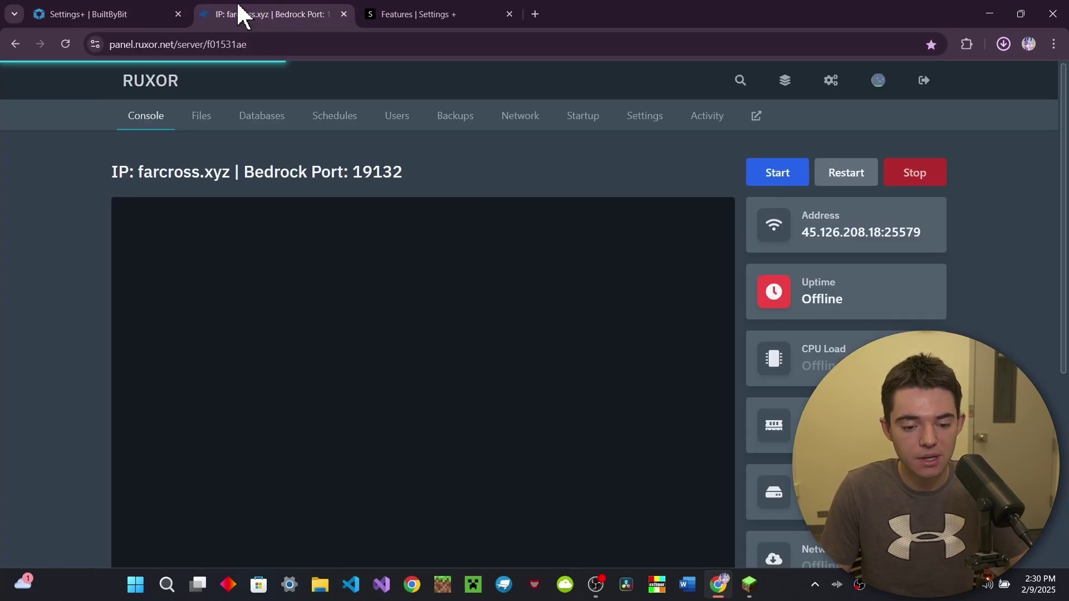
click(197, 117)
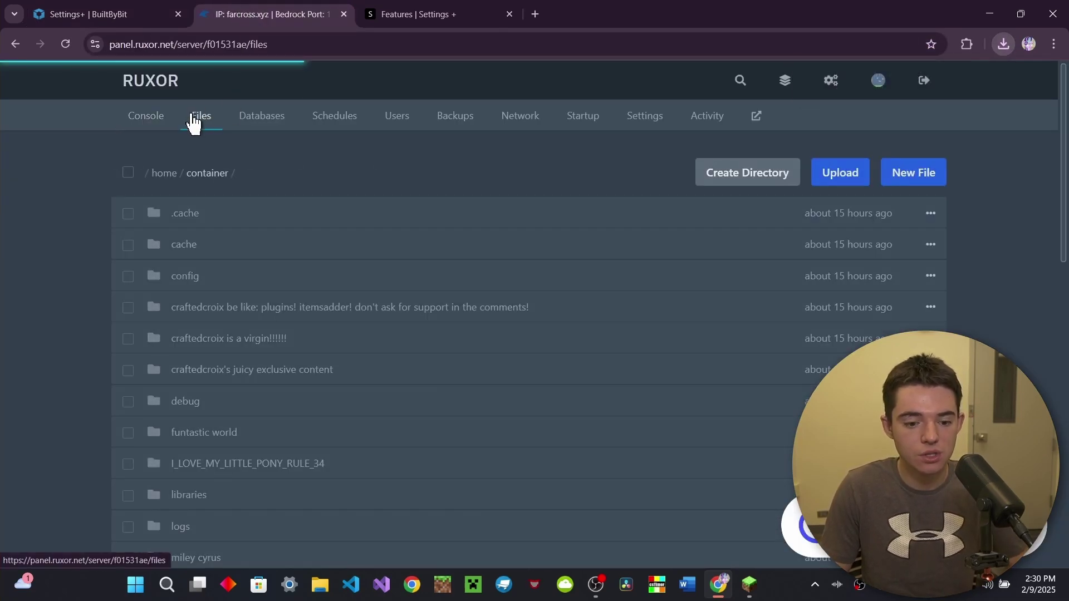
scroll(224, 300, down, 2)
click(186, 516)
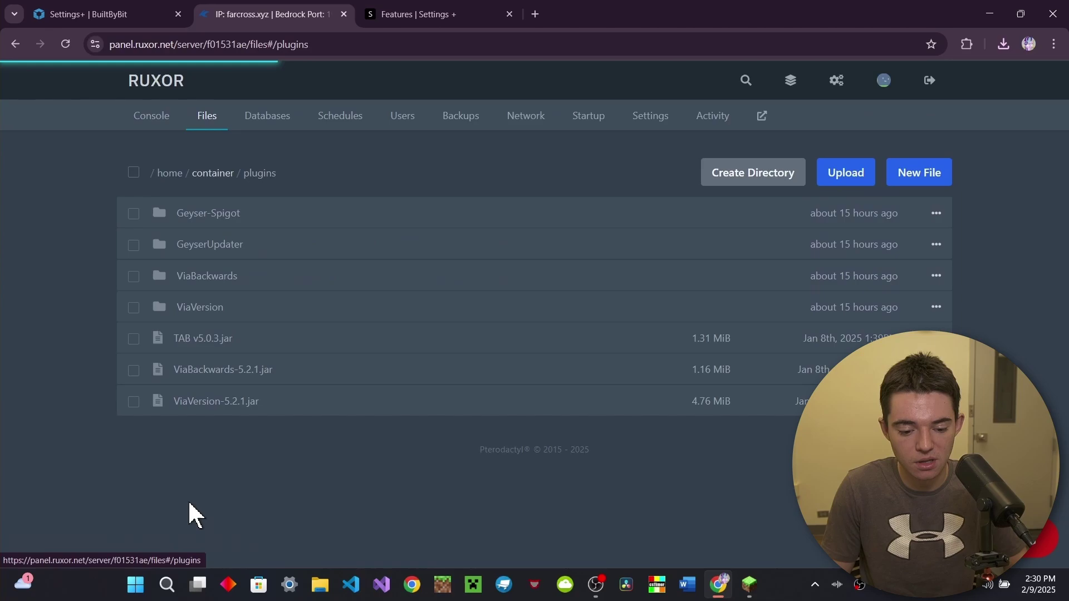
click(1003, 43)
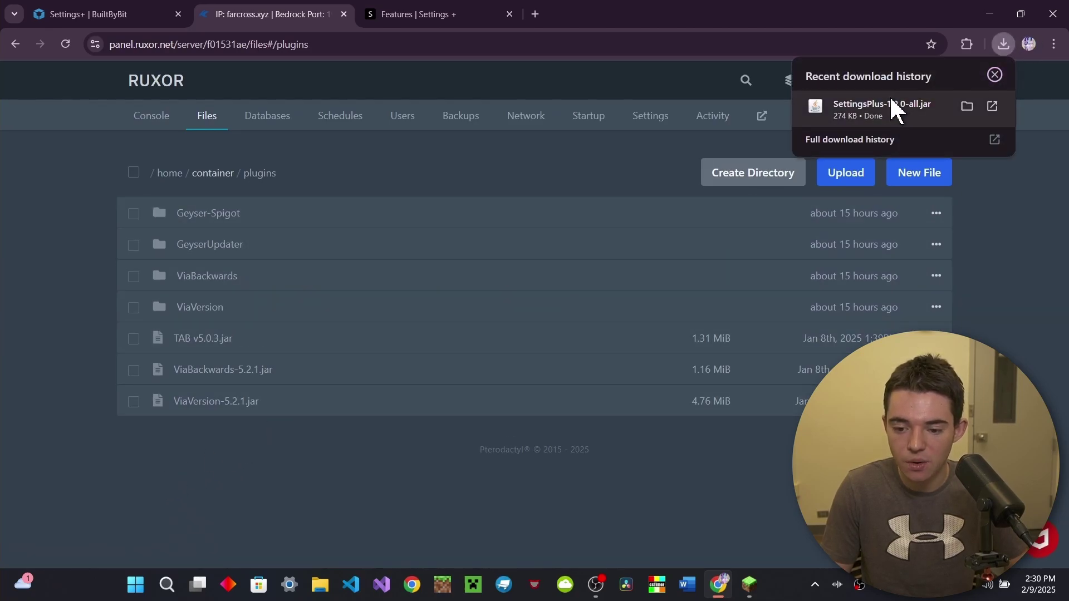
drag(895, 108, 442, 492)
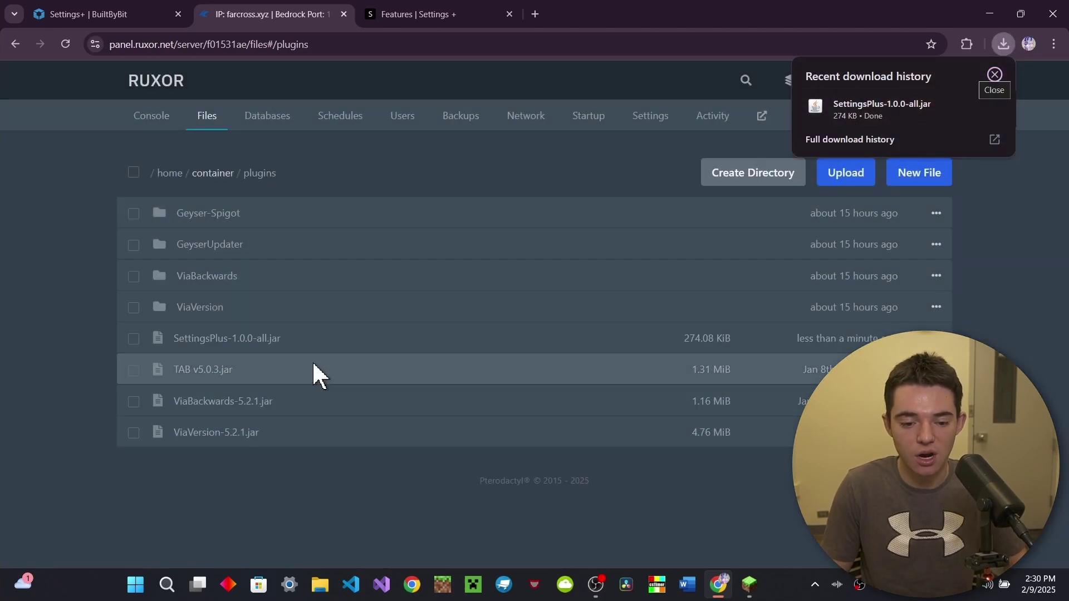
- Start the server and list its installed plugins by running the pl command in the console
click(132, 123)
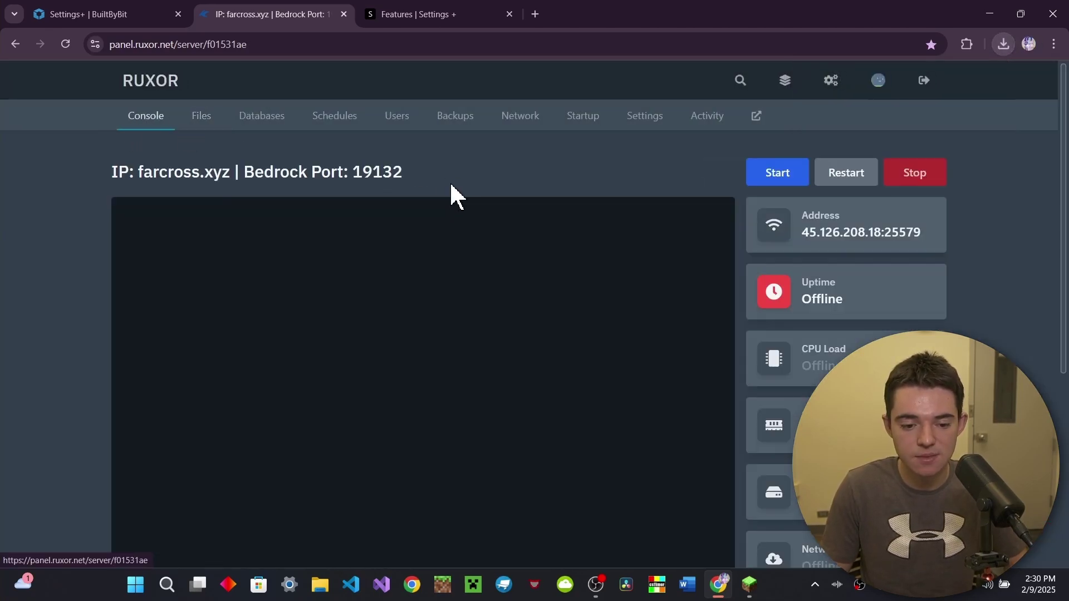
click(765, 177)
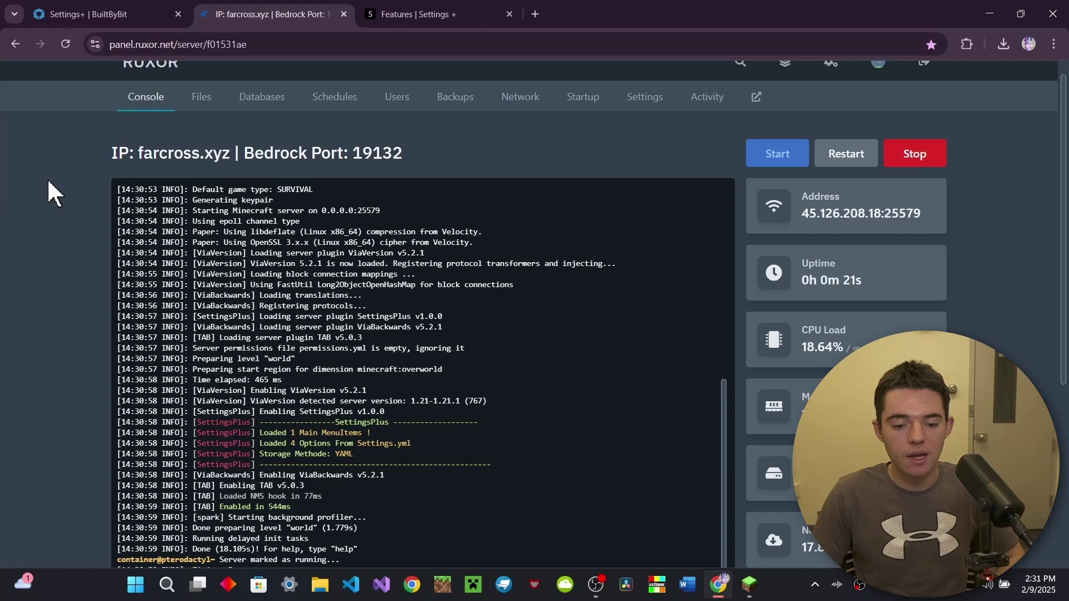
scroll(45, 203, down, 2)
click(199, 536)
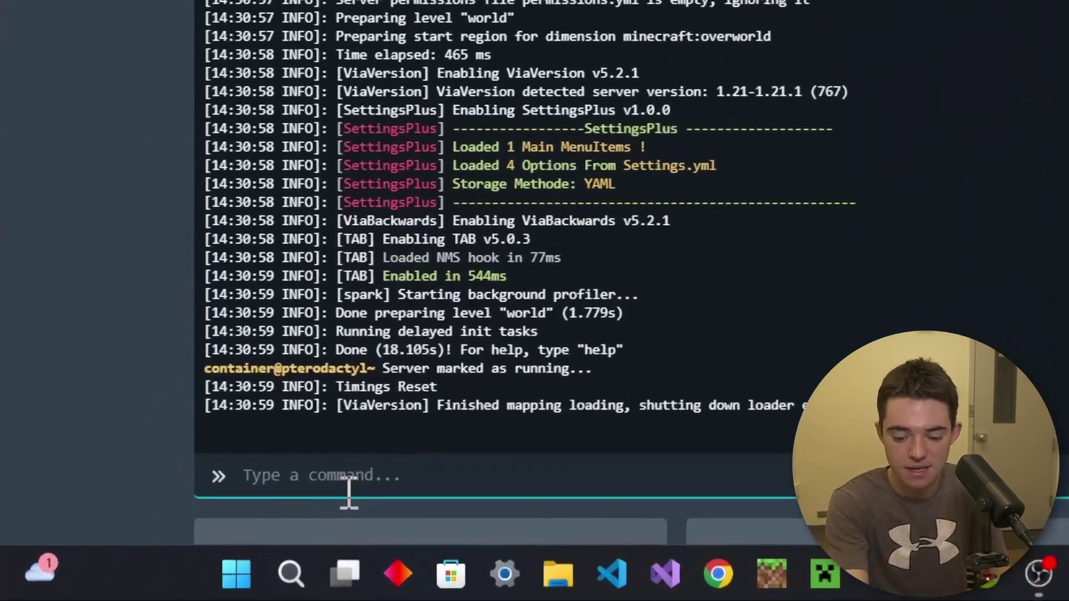
text(pl)
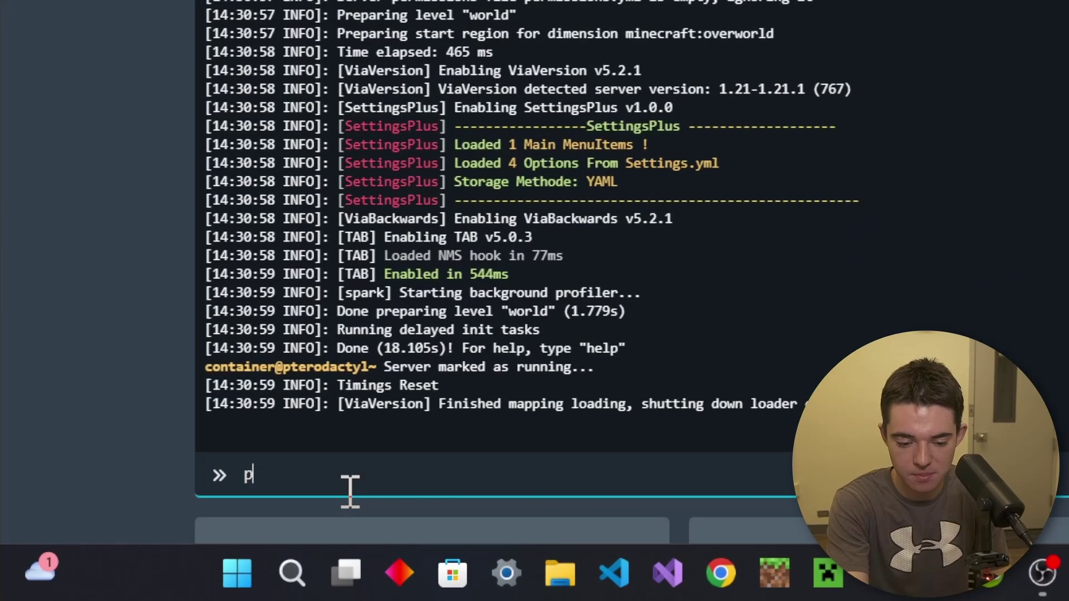
key(Return)
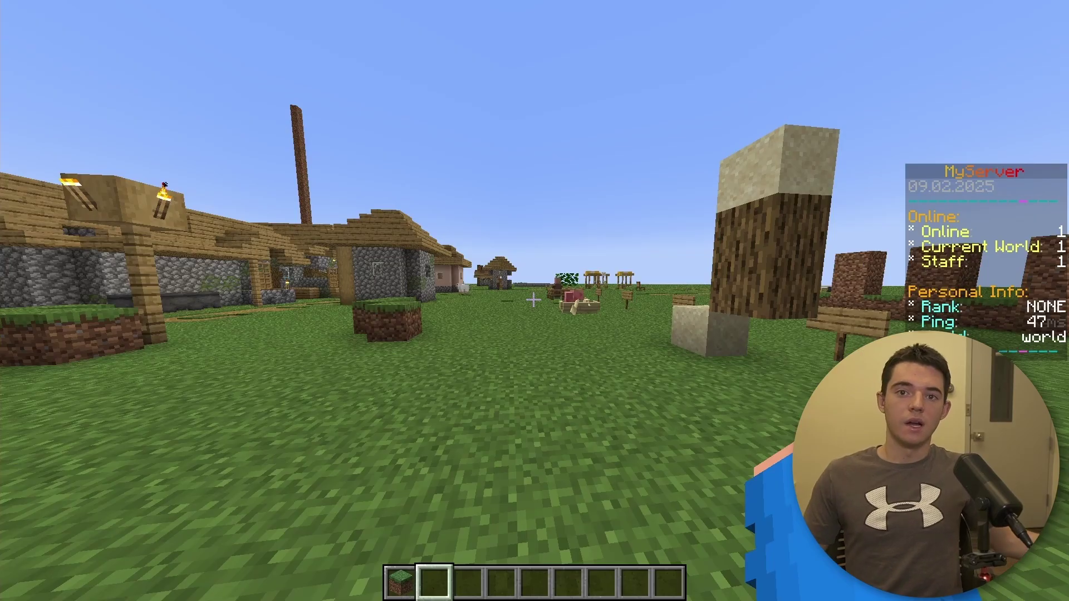
- In Minecraft, open the General Settings page through the /settings menu and toggle Fly Mode twice
text(/settings)
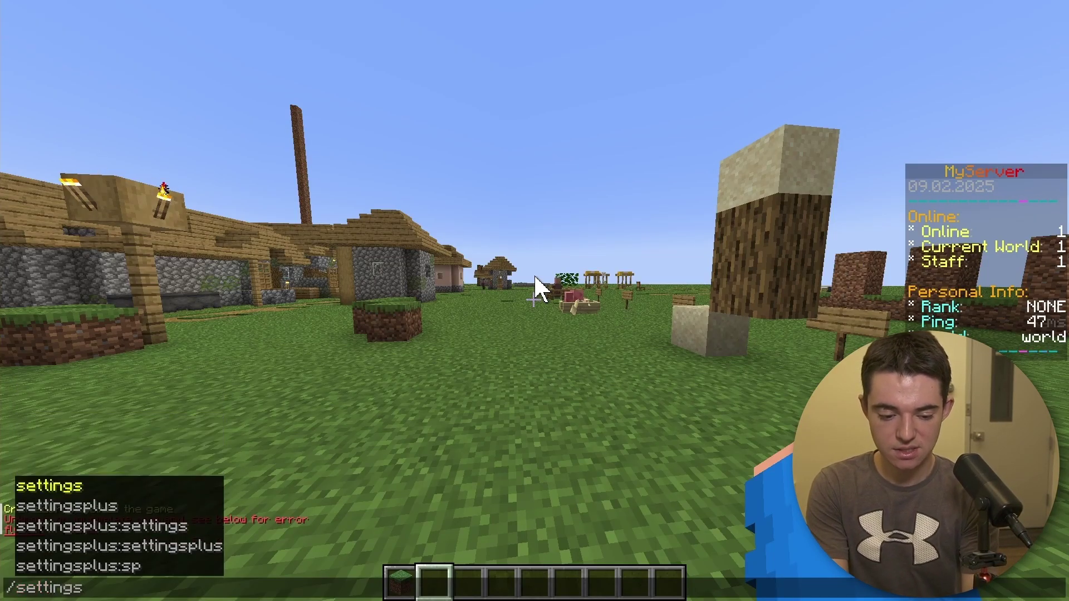
key(Return)
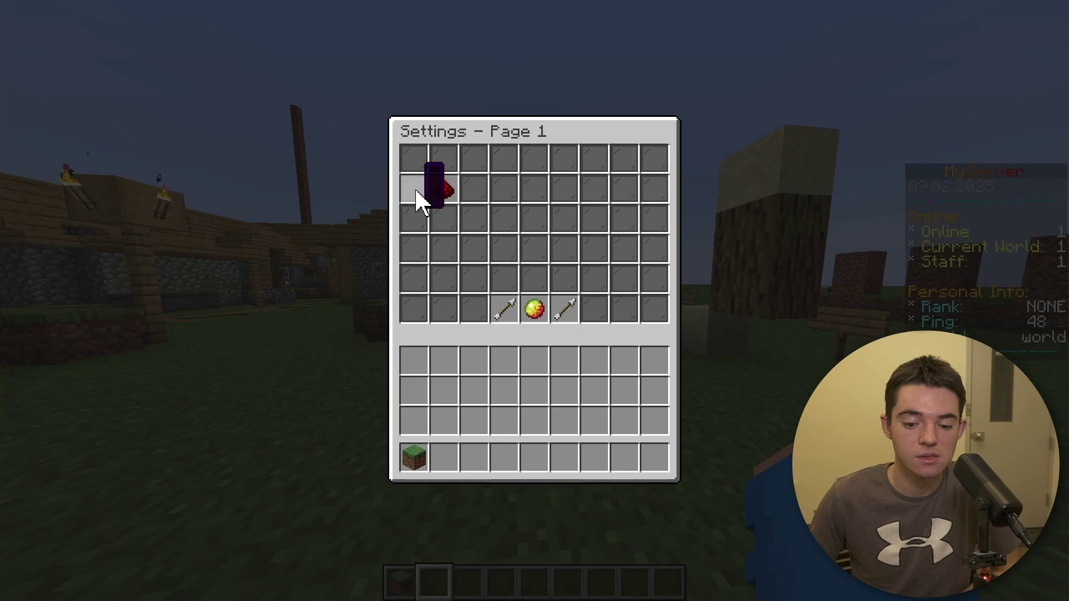
click(444, 191)
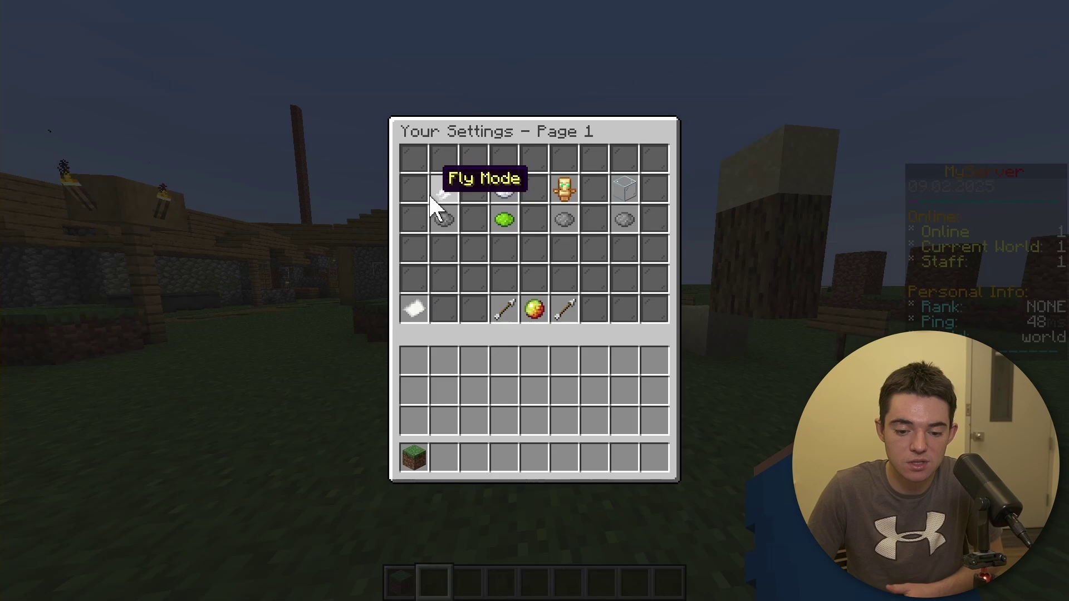
click(443, 220)
click(445, 221)
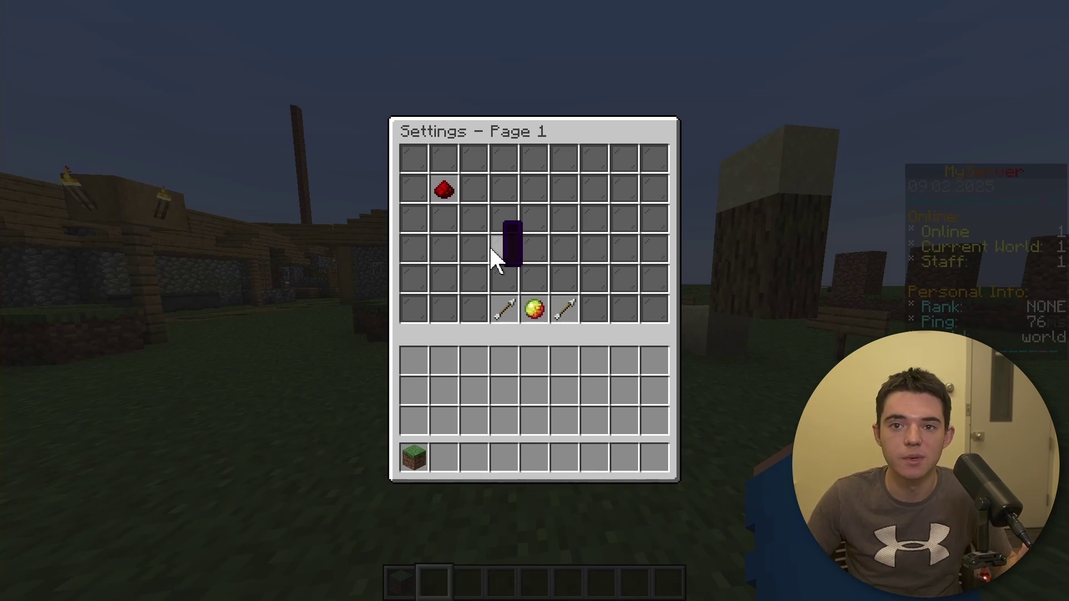
- Close the settings menu and reload the plugin configuration with /sp reload
key(Escape)
text(/sp re)
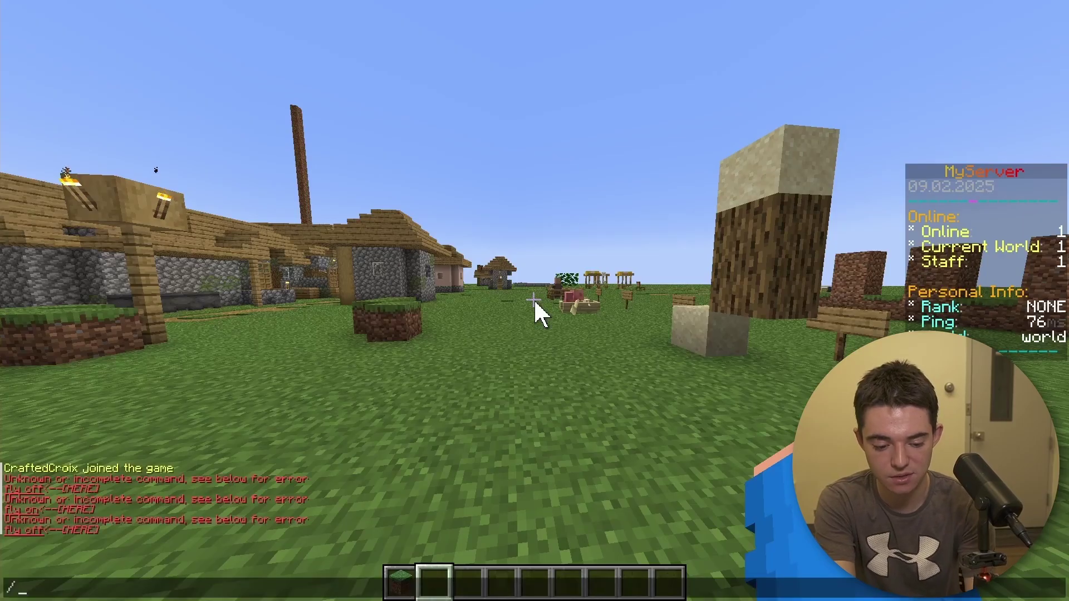
text(load)
key(Return)
- Display the plugin's command list in chat with /sp help
text(/sp)
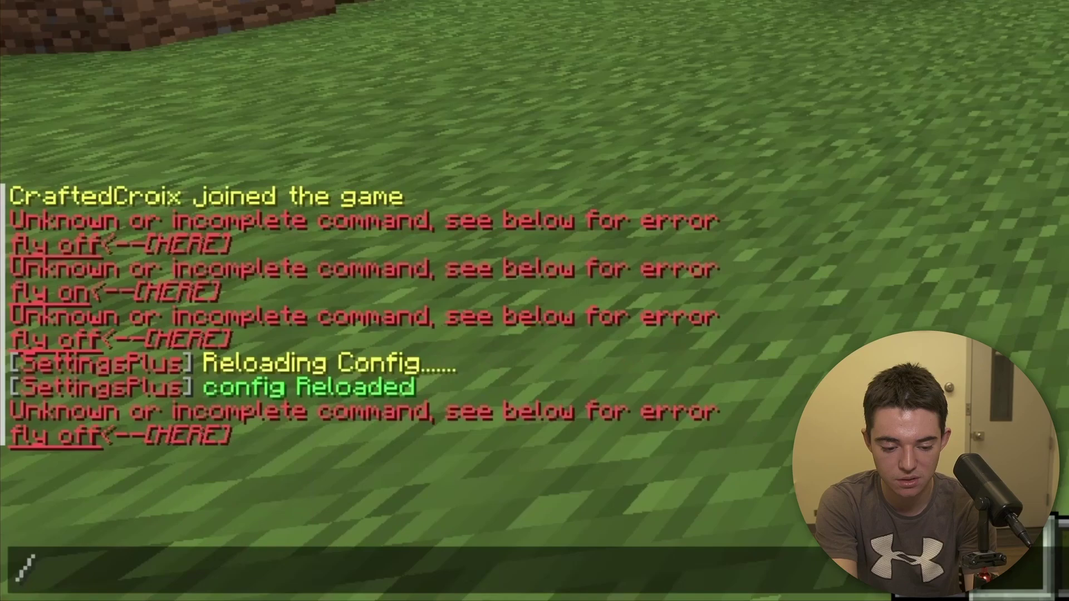
key(Tab)
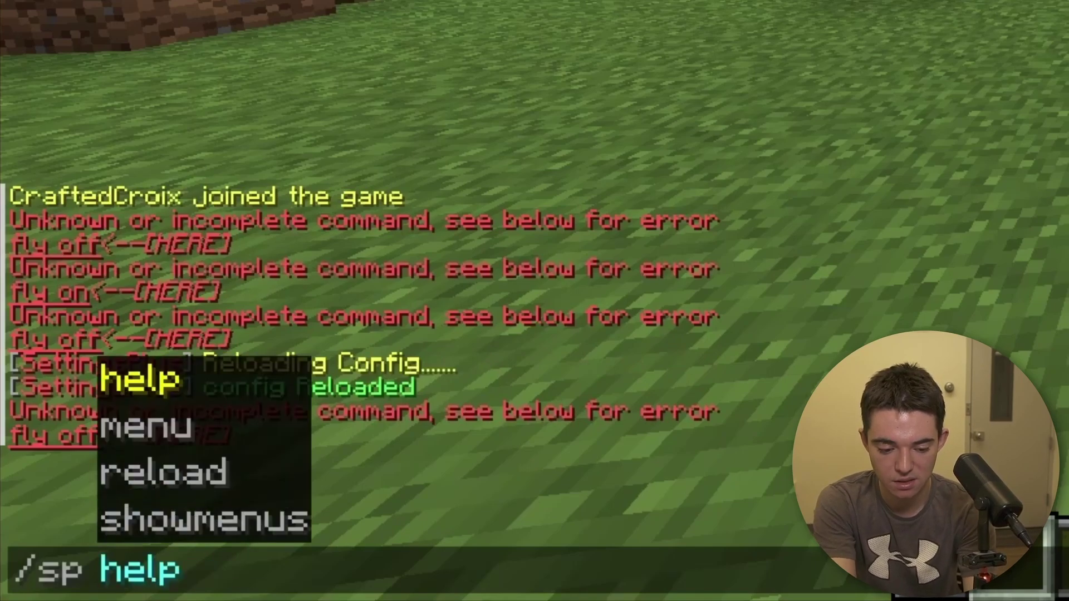
key(Return)
- List the plugin's available menus in chat with /sp showmenus
key(Up)
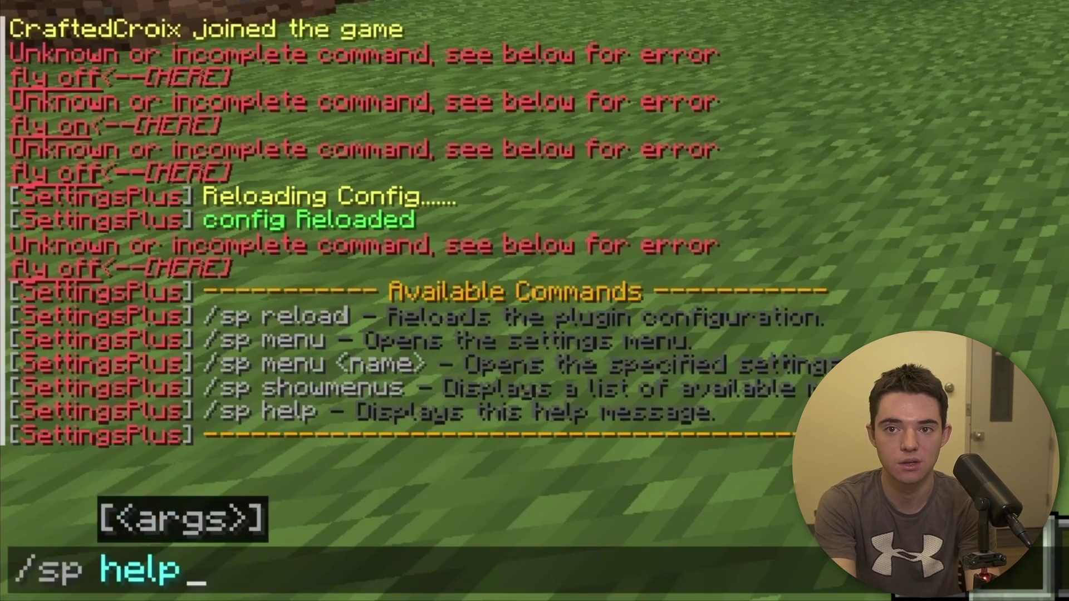
key(BackSpace)
key(Tab)
key(Tab)
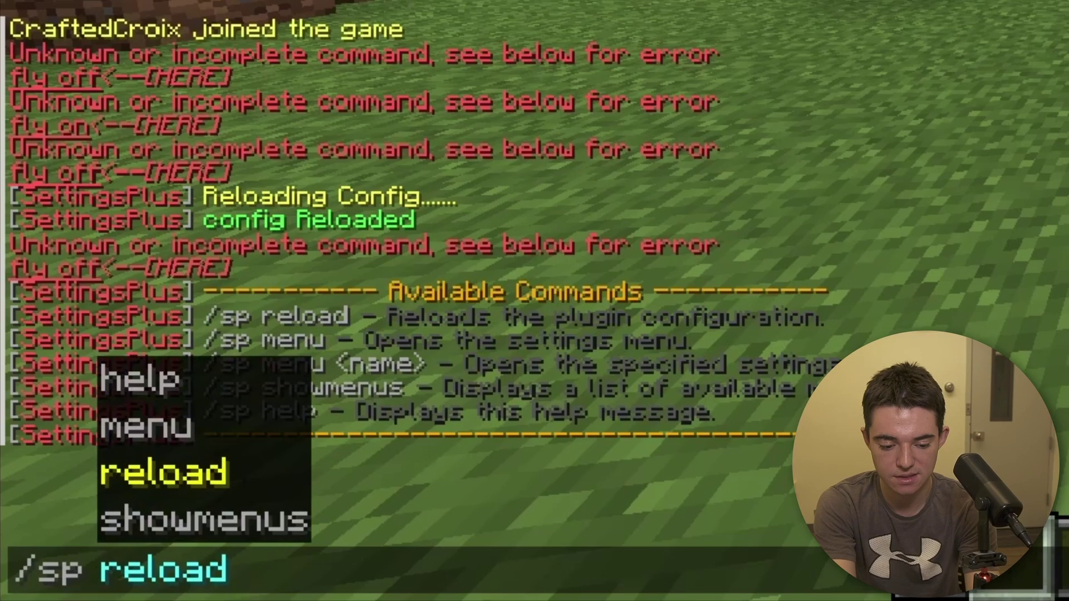
key(Tab)
key(Return)
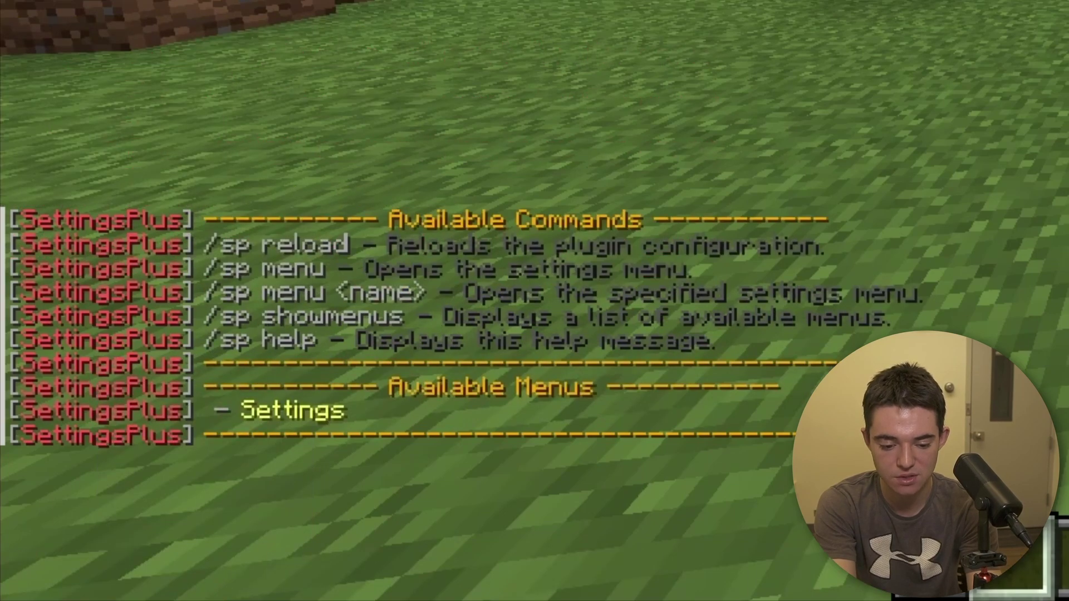
- Open the plugin's settings menu with the /sp menu command
key(t)
key(Up)
key(Tab)
key(Tab)
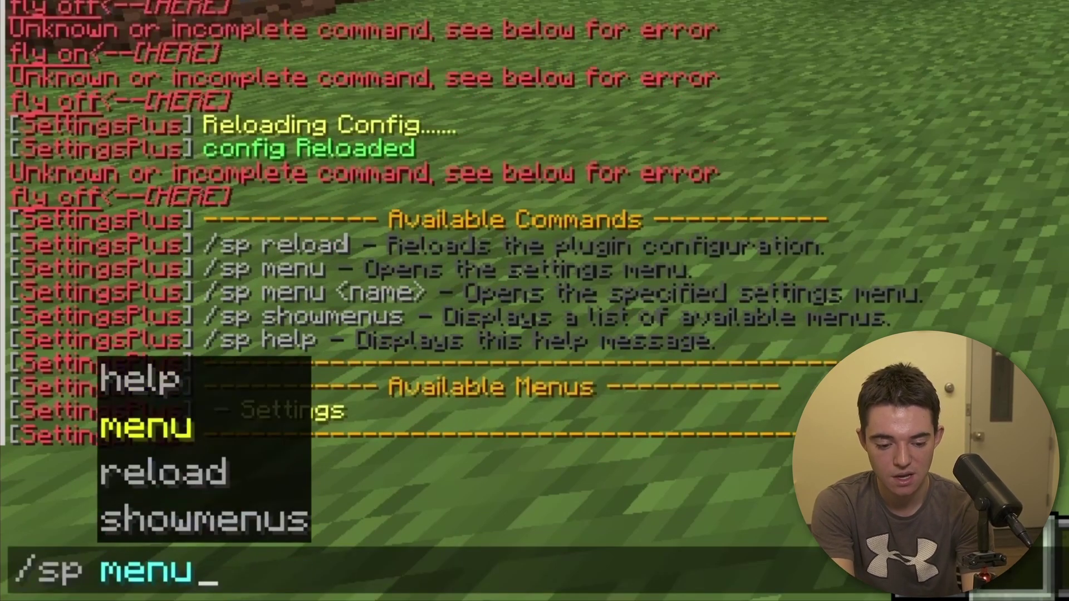
key(Return)
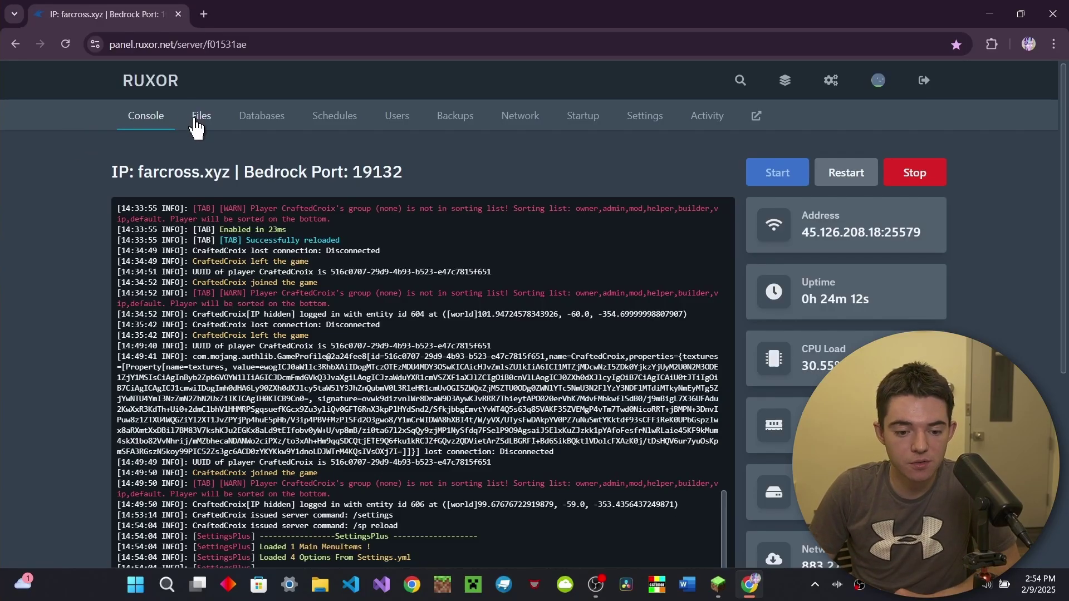
- Switch to the Ruxor panel and open the SettingsPlus folder inside the server's plugins directory
click(199, 118)
scroll(212, 289, down, 2)
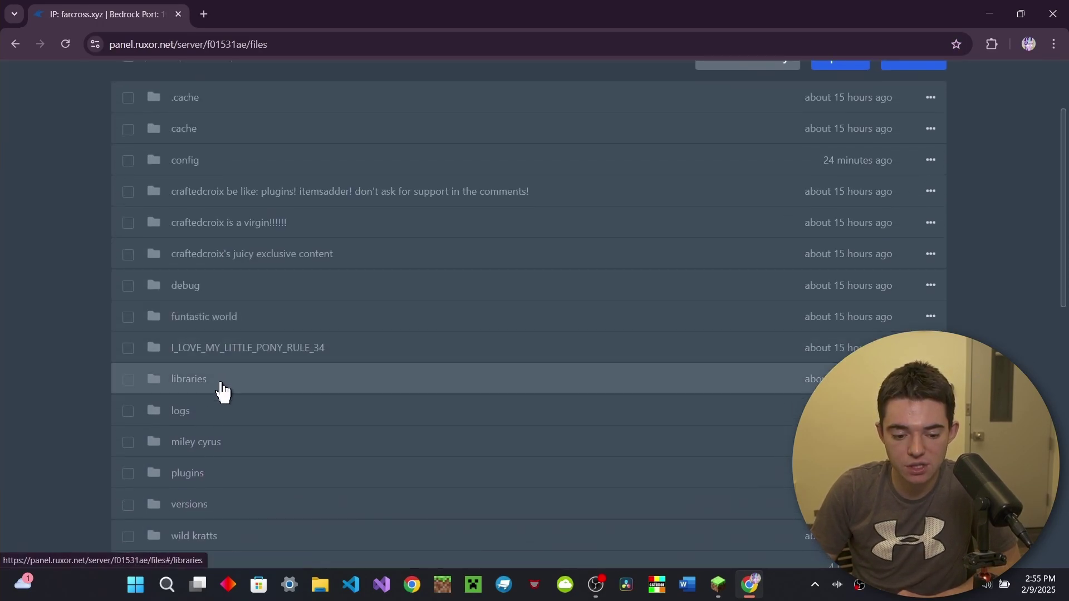
click(215, 472)
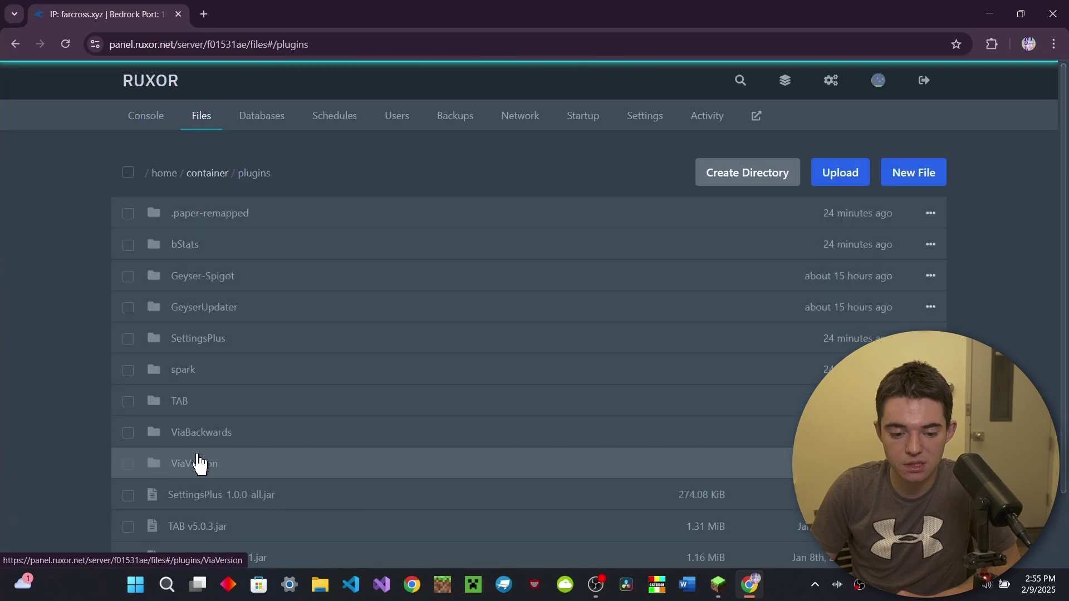
click(215, 353)
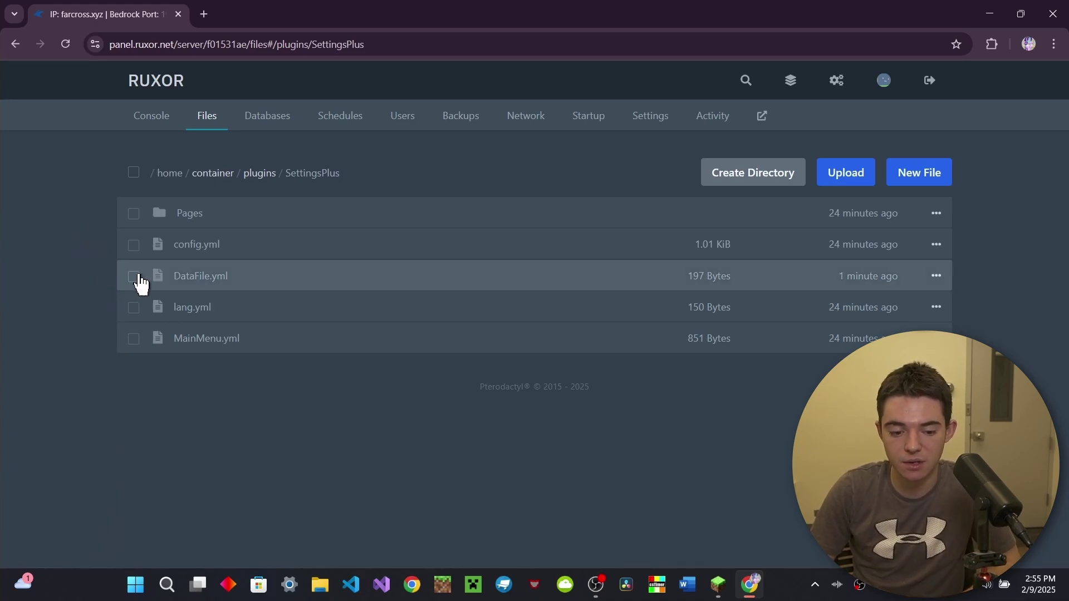
- Open config.yml, DataFile.yml, lang.yml, MainMenu.yml and the Pages folder, each in its own browser tab
middle_click(193, 252)
middle_click(196, 281)
middle_click(207, 310)
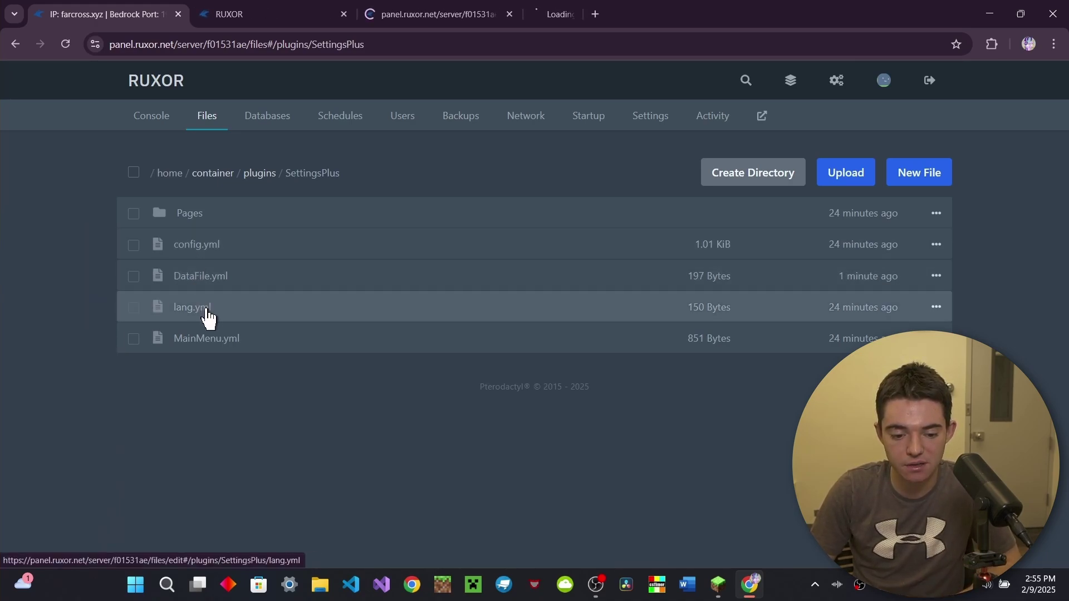
middle_click(202, 340)
middle_click(179, 213)
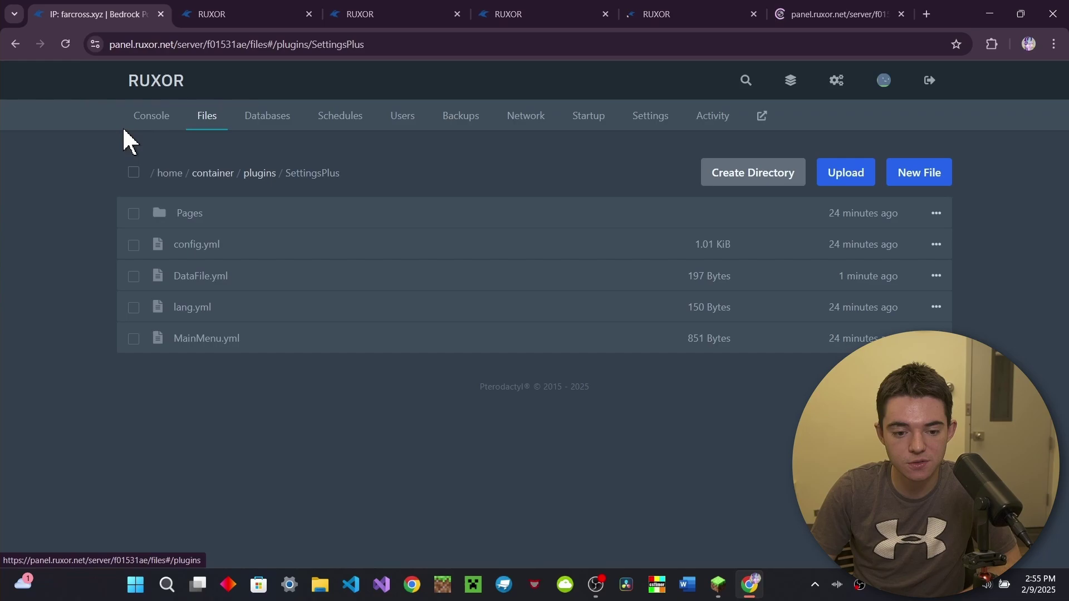
- Examine the message prefix, storage method and database connection settings in config.yml
click(228, 13)
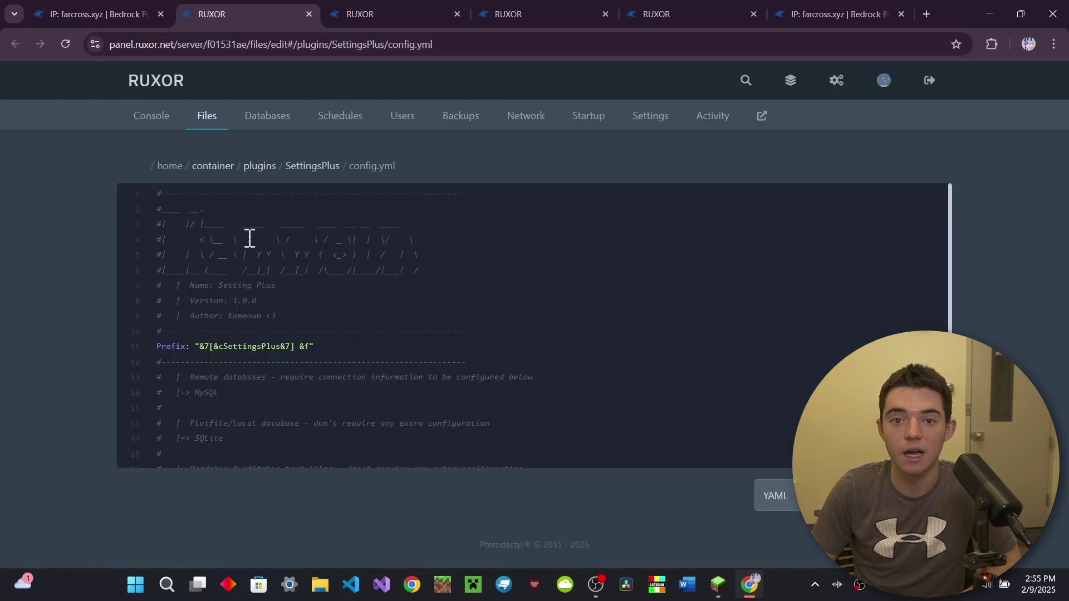
scroll(274, 369, down, 3)
click(309, 382)
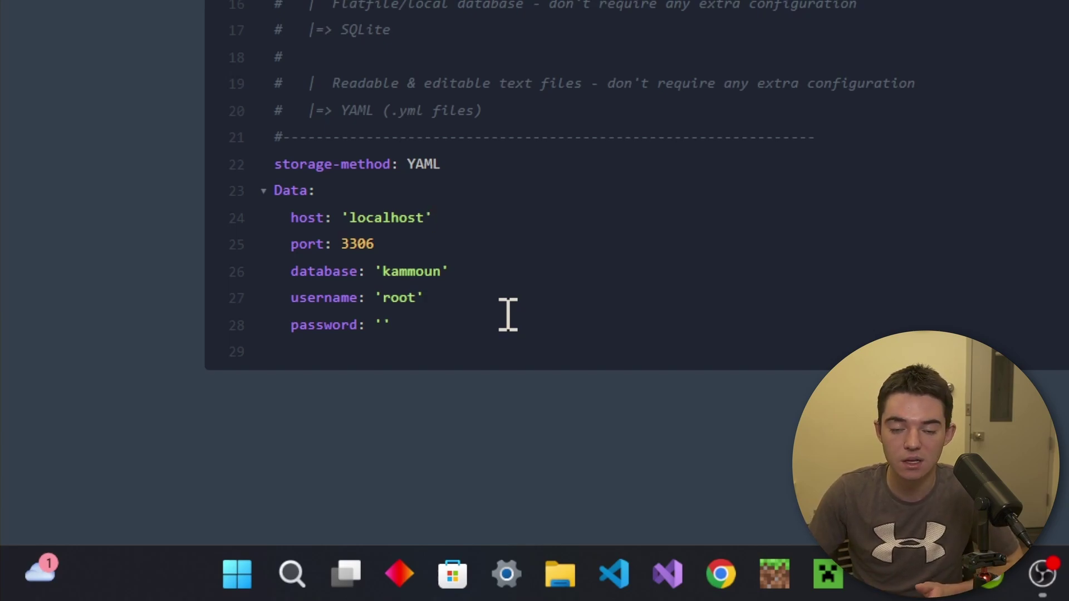
scroll(523, 251, up, 3)
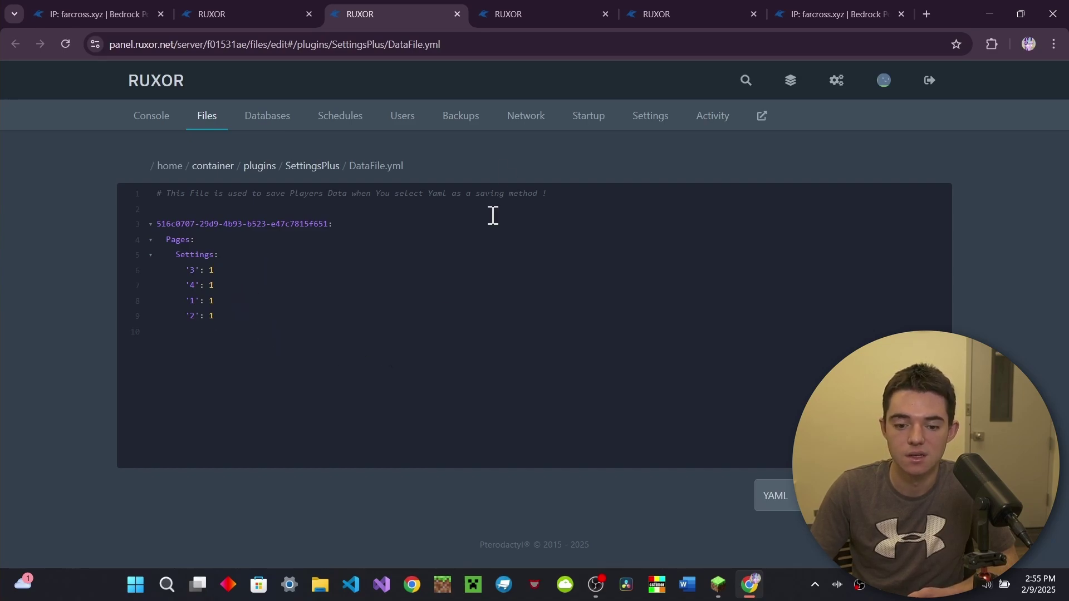
- Look at lang.yml, and read through the inventory layout, navigation buttons and item definitions in MainMenu.yml
click(506, 14)
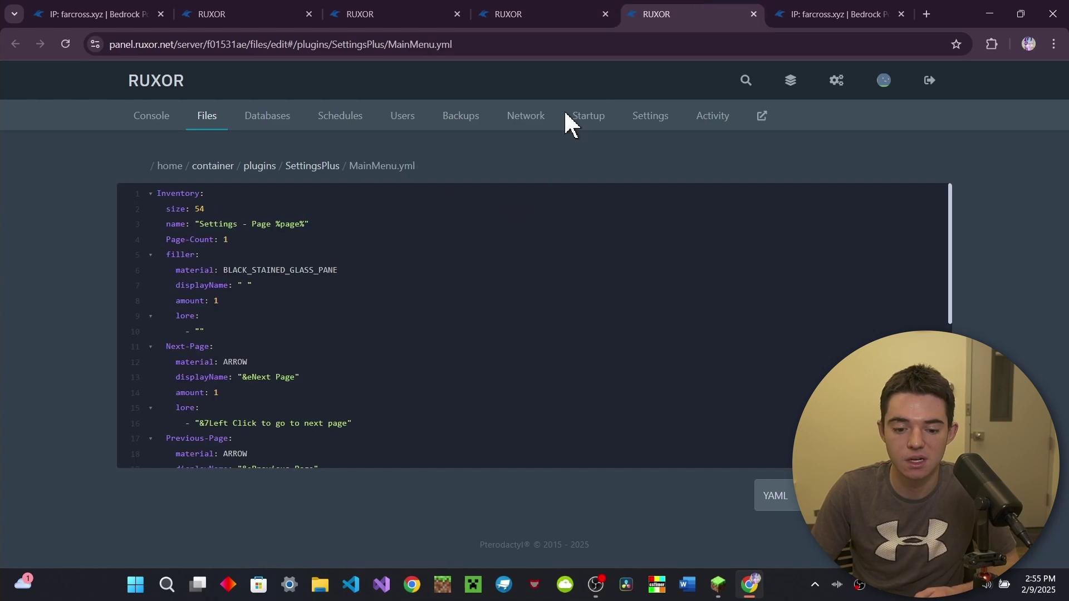
scroll(401, 300, down, 5)
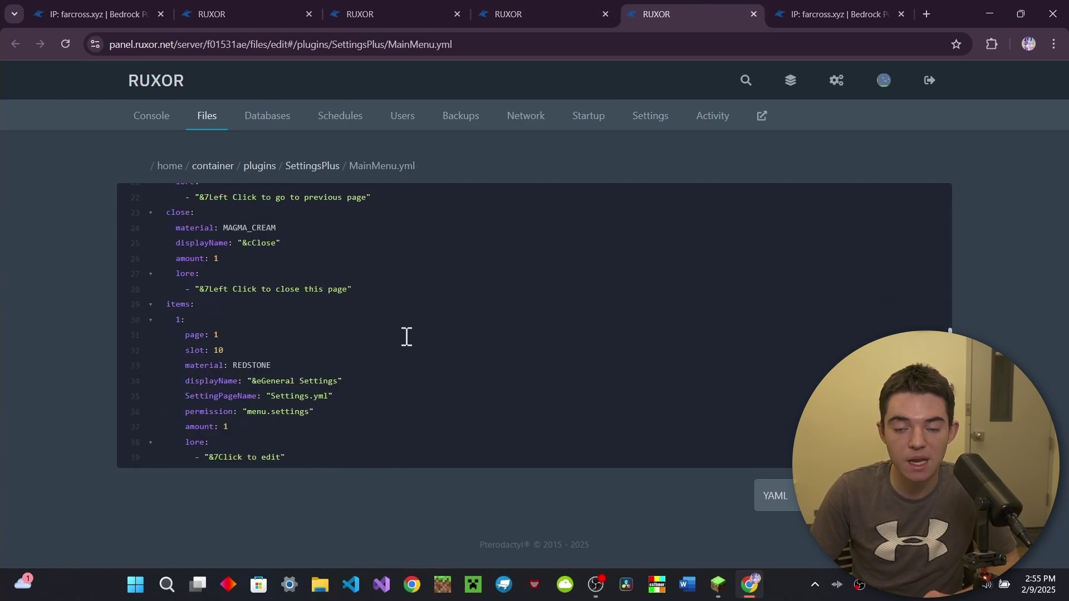
scroll(420, 330, up, 5)
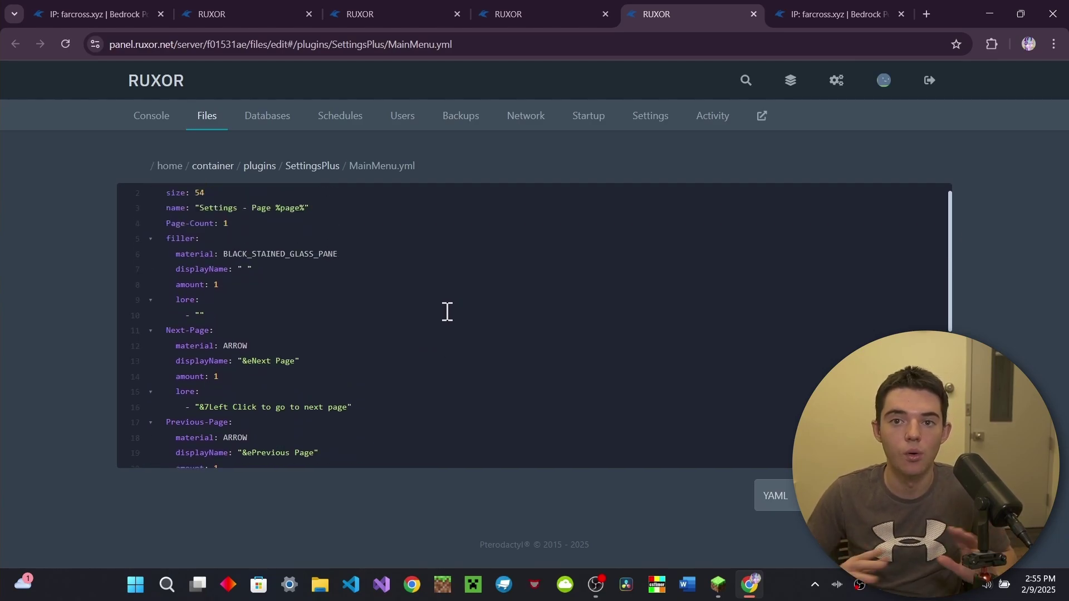
- Set the close button's material to BARRIER in MainMenu.yml and save the file
scroll(401, 278, up, 1)
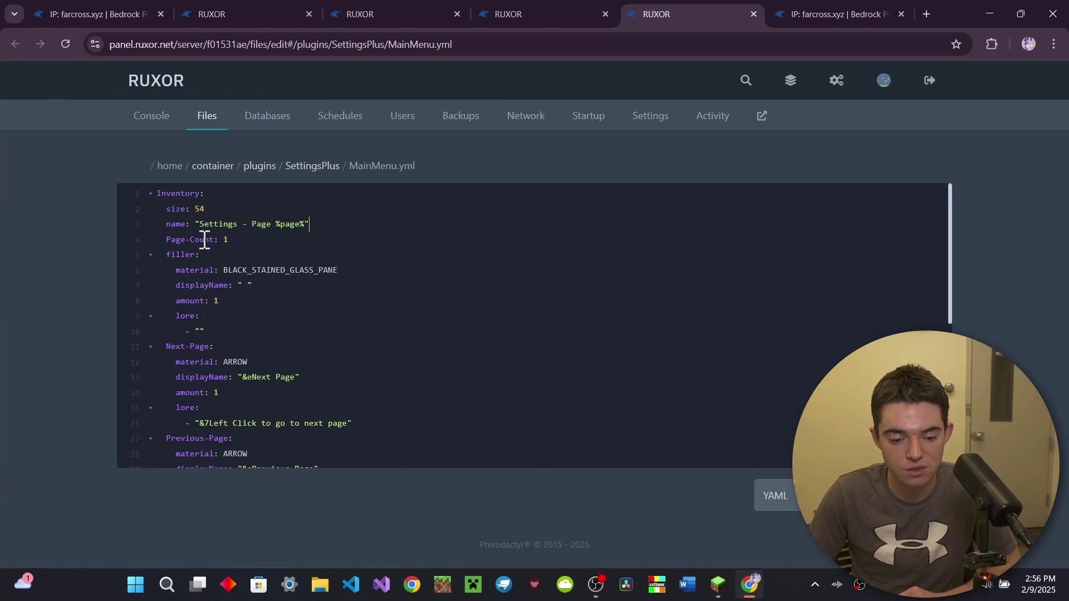
scroll(205, 240, down, 1)
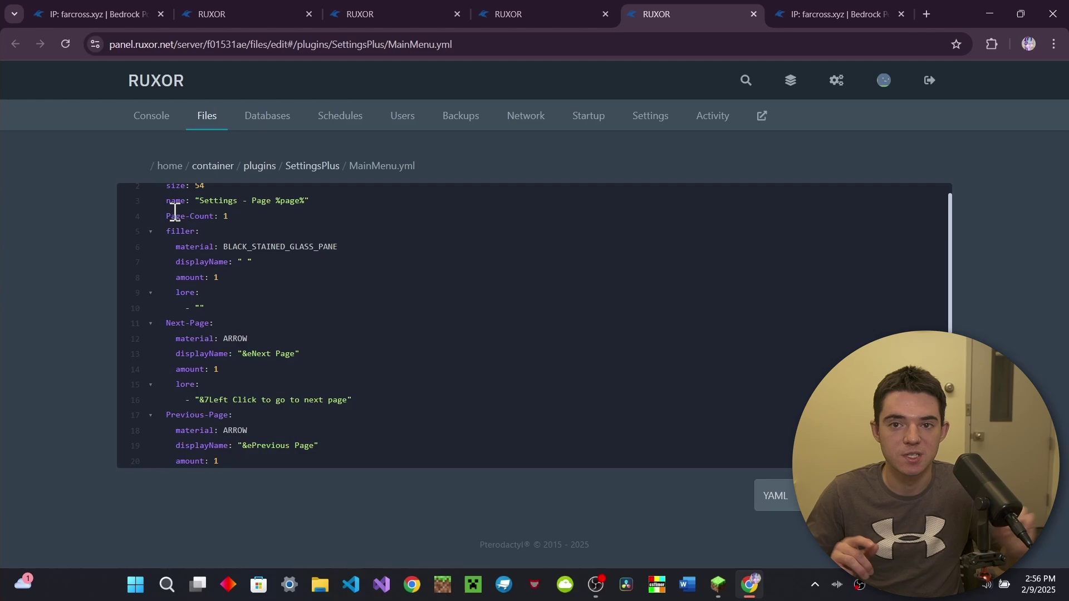
scroll(313, 353, down, 3)
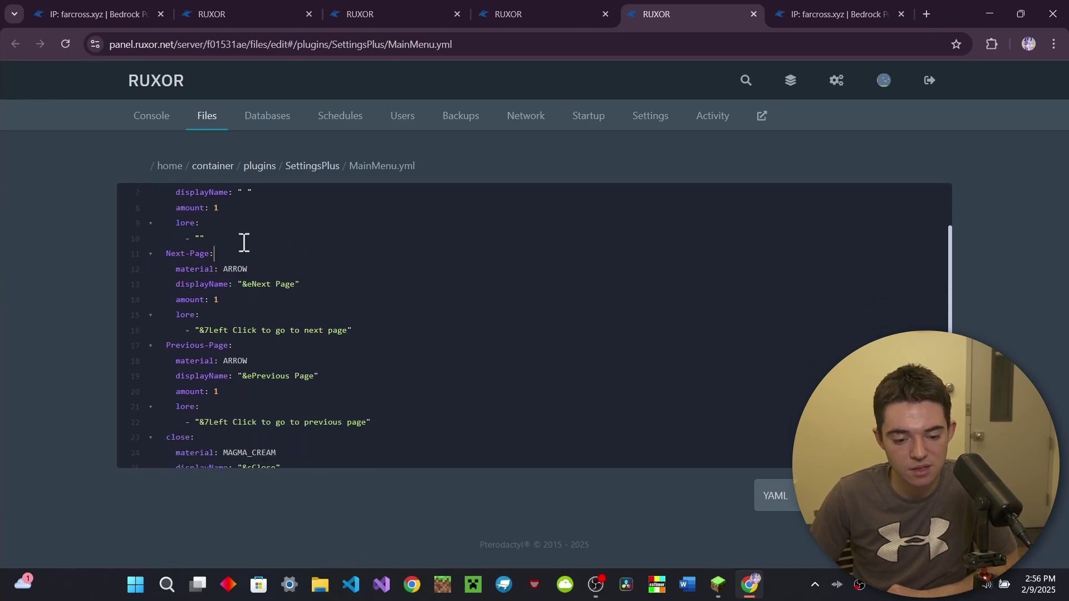
scroll(261, 280, down, 1)
scroll(258, 273, down, 4)
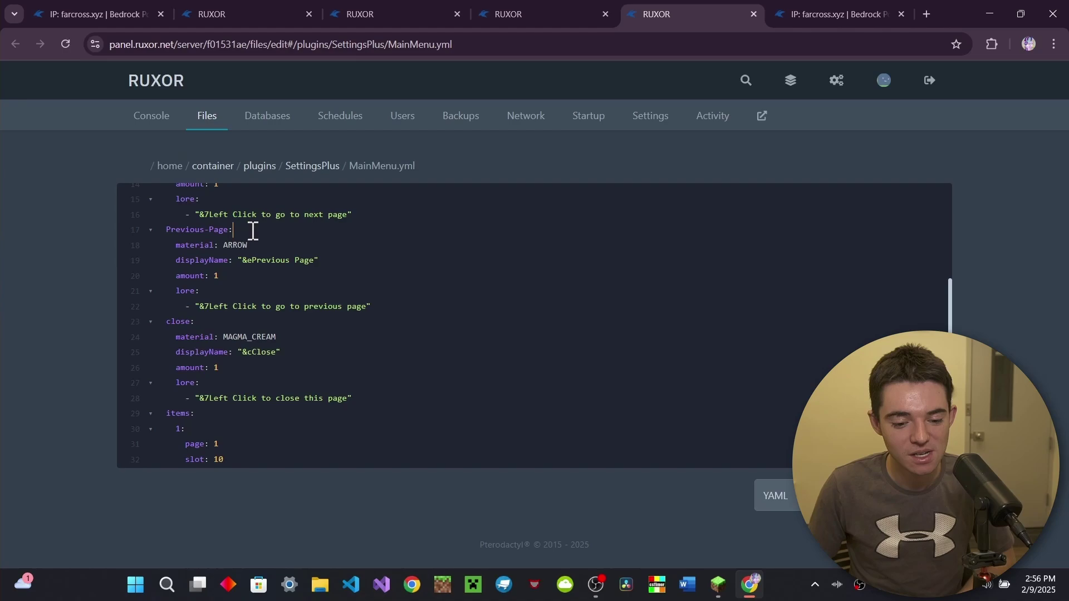
scroll(323, 322, down, 2)
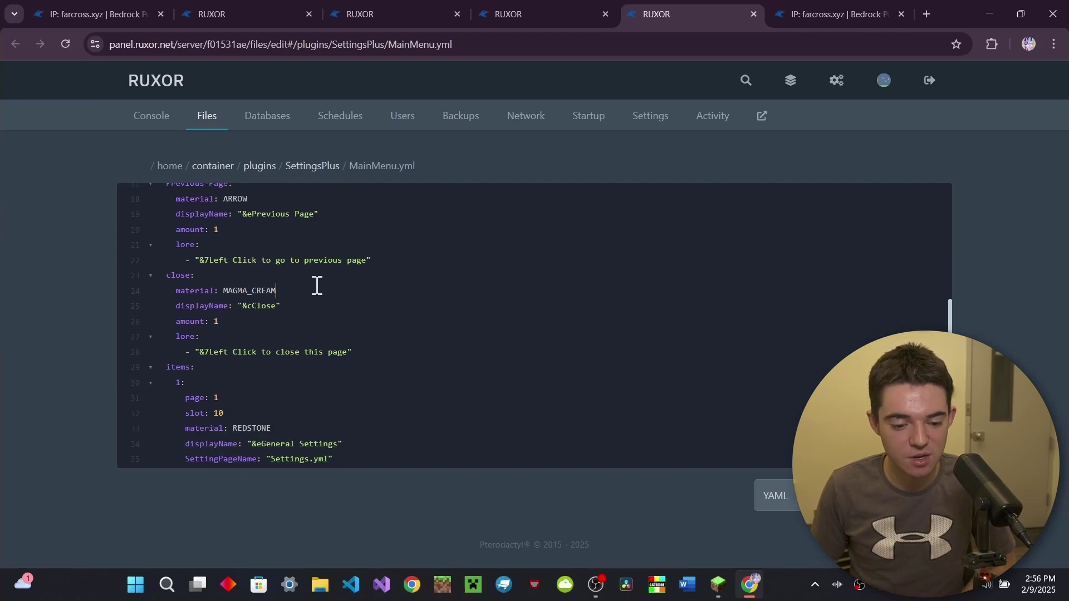
scroll(315, 285, down, 3)
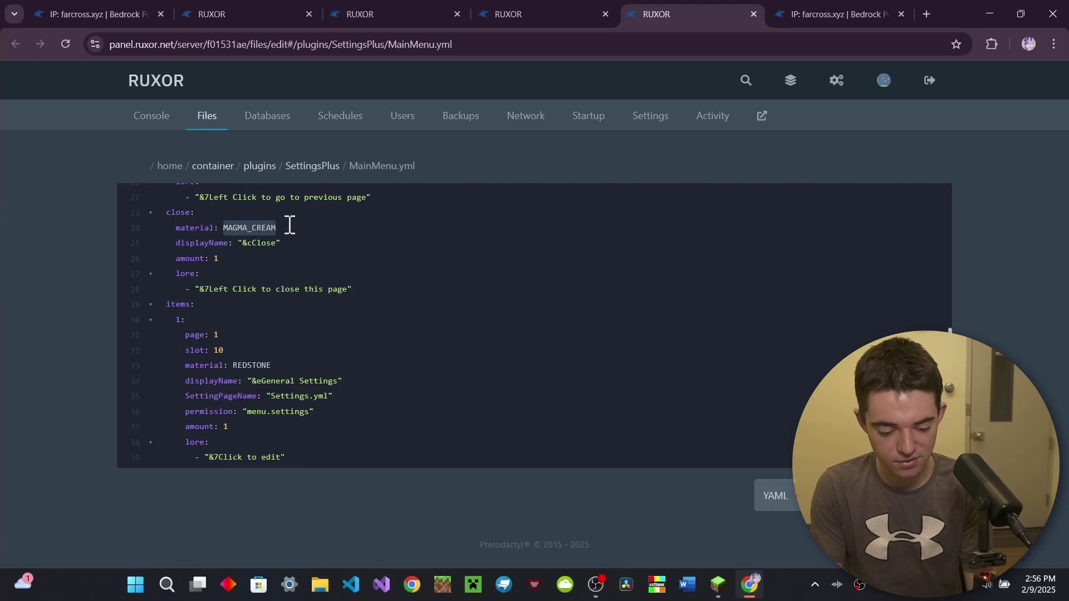
text(BARRIER)
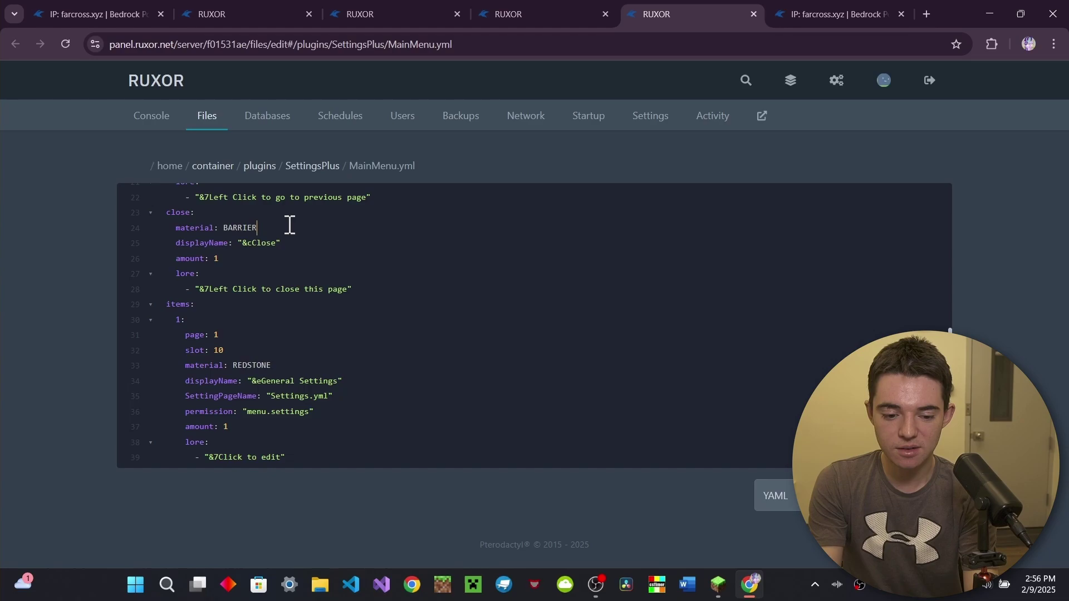
key(ctrl+s)
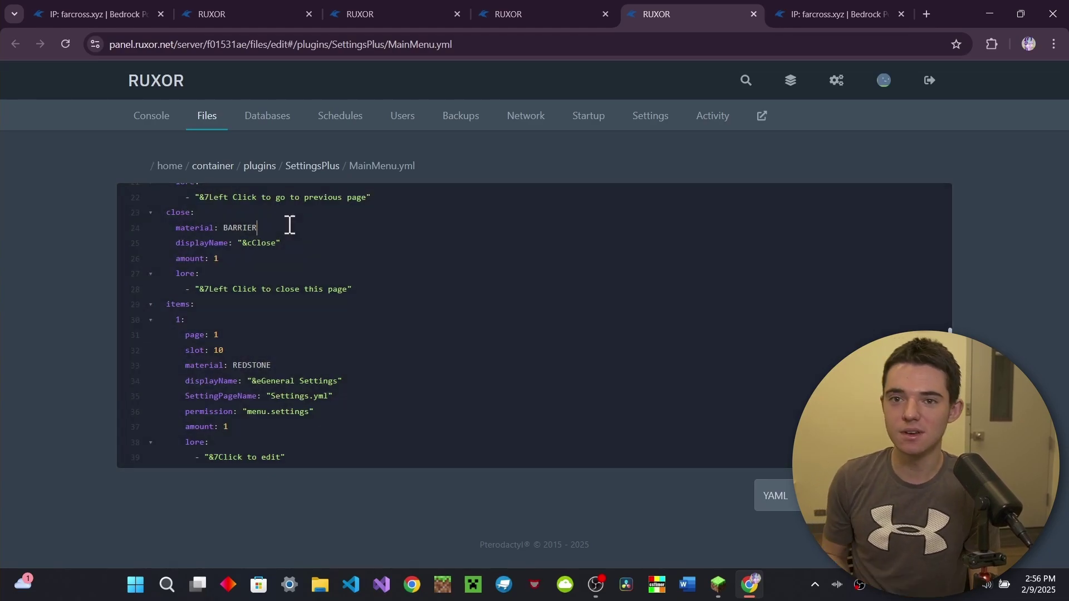
- Examine the first item entry in MainMenu.yml, including its page, slot, material, display name, SettingPageName and permission
scroll(410, 317, up, 1)
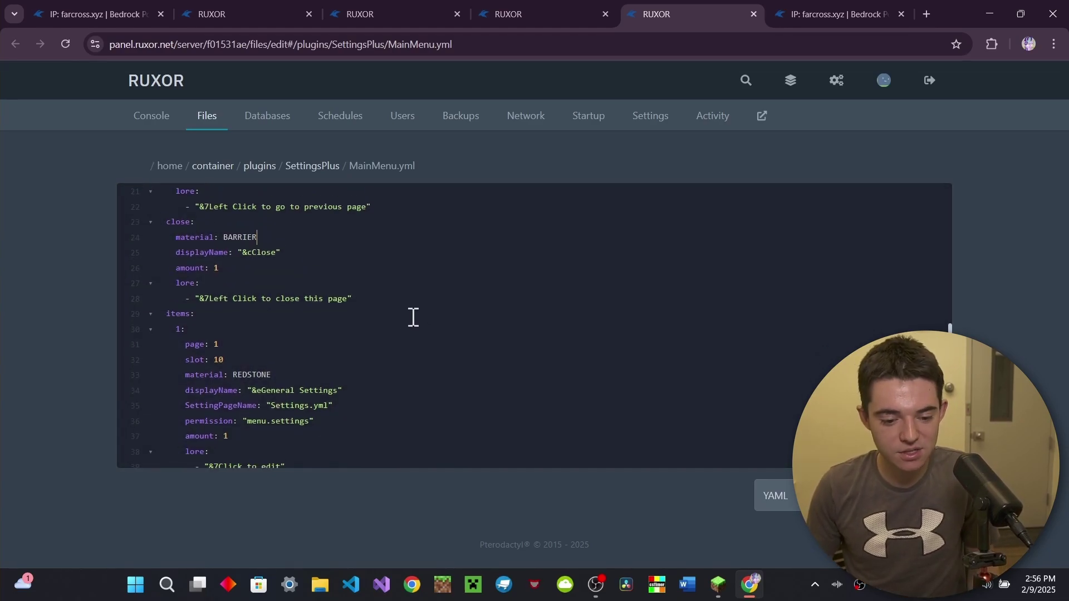
scroll(382, 308, down, 1)
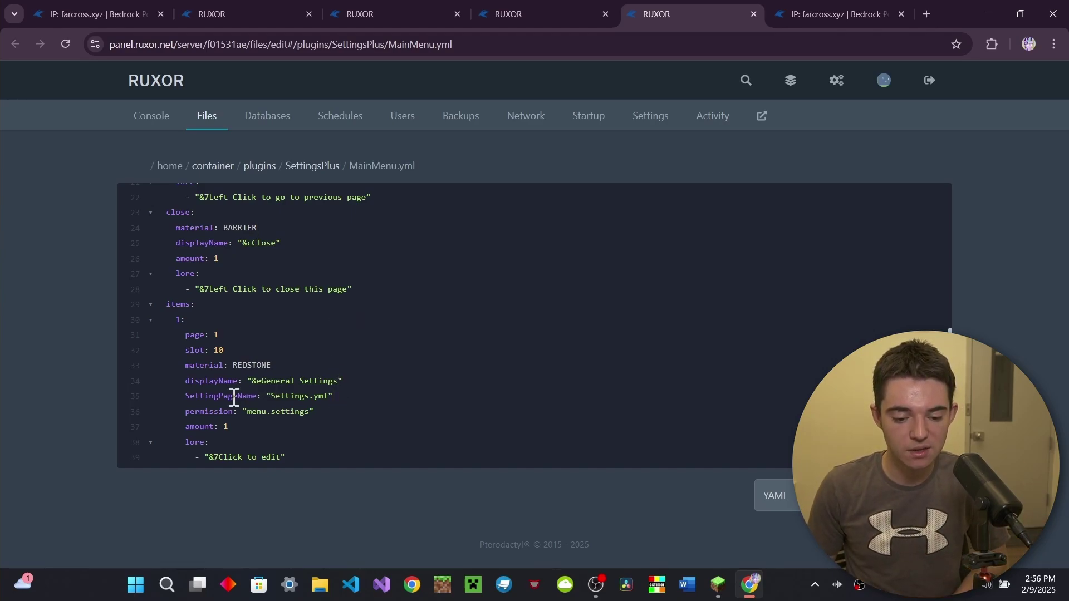
double_click(204, 399)
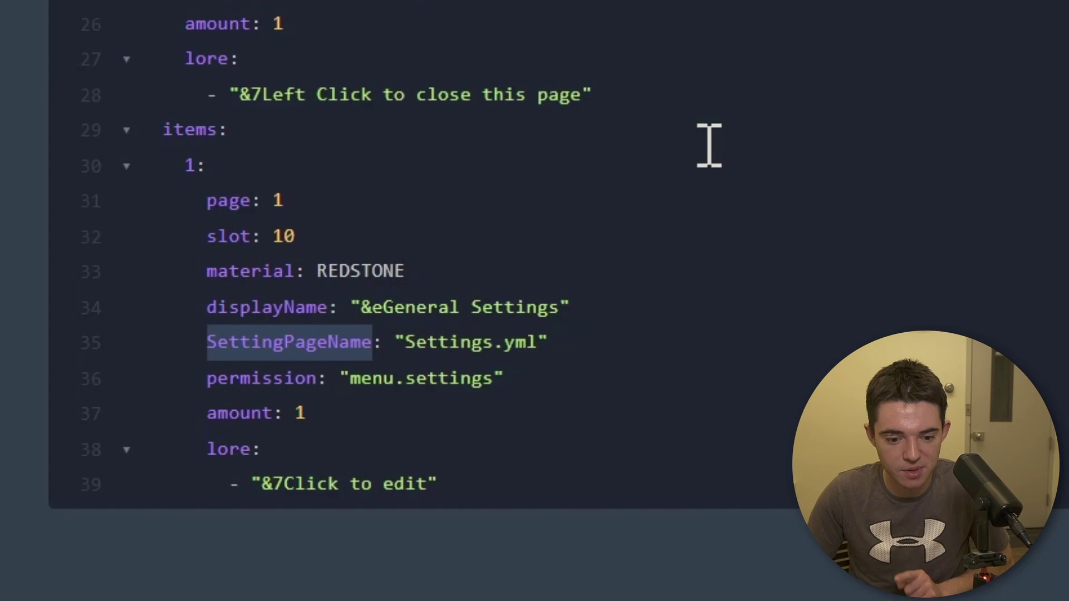
click(251, 337)
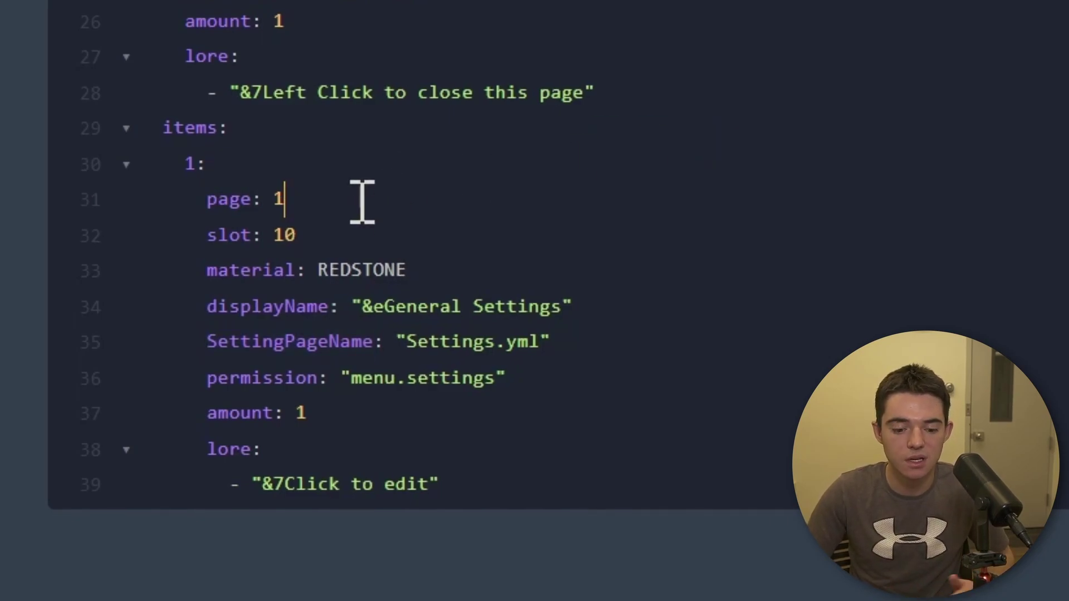
click(340, 245)
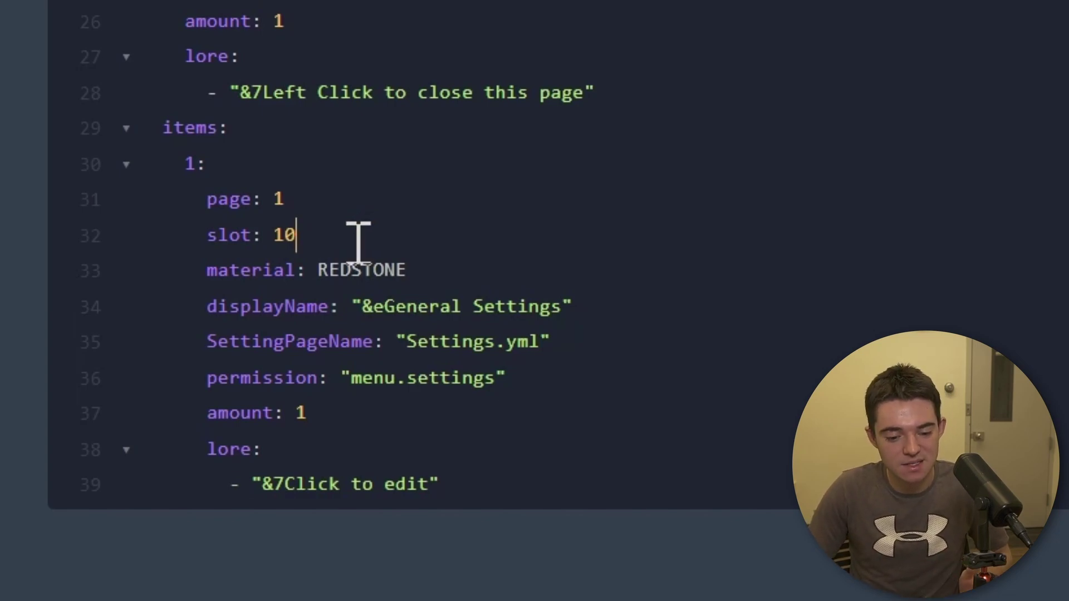
triple_click(451, 256)
click(638, 321)
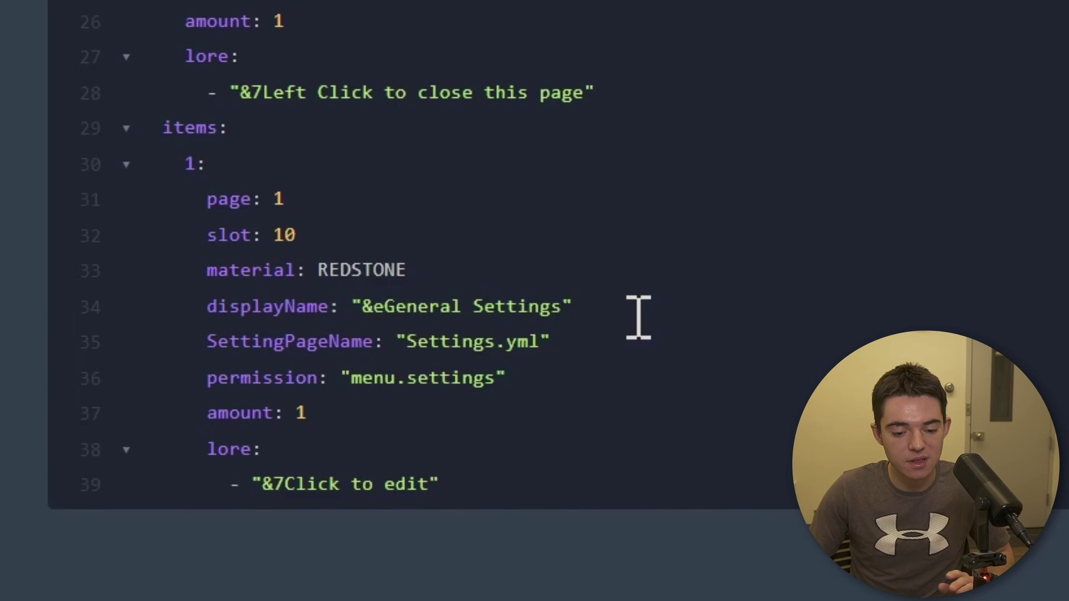
click(615, 348)
click(613, 383)
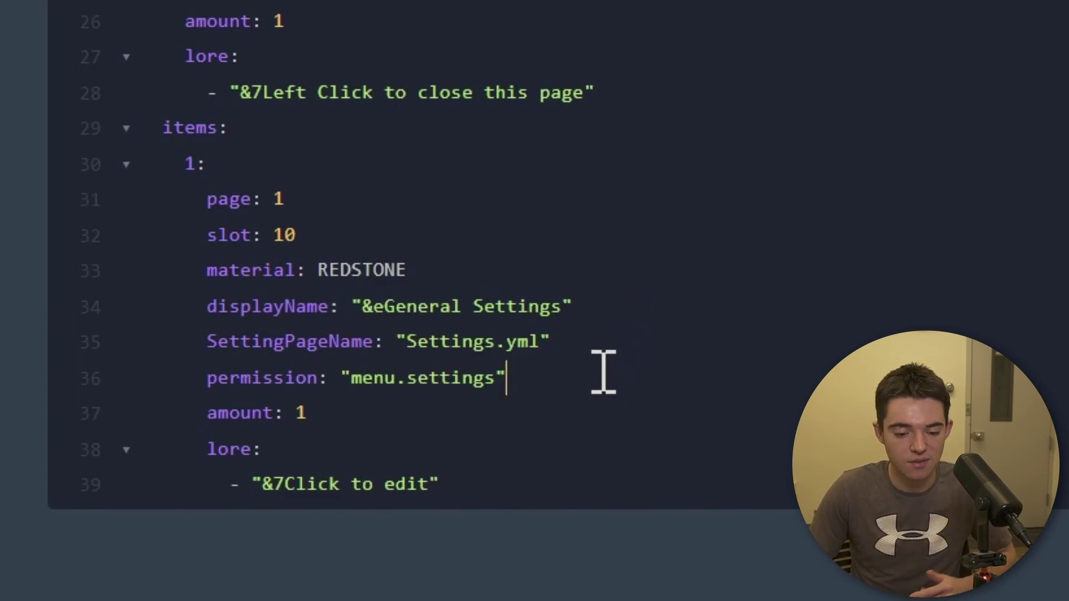
click(576, 406)
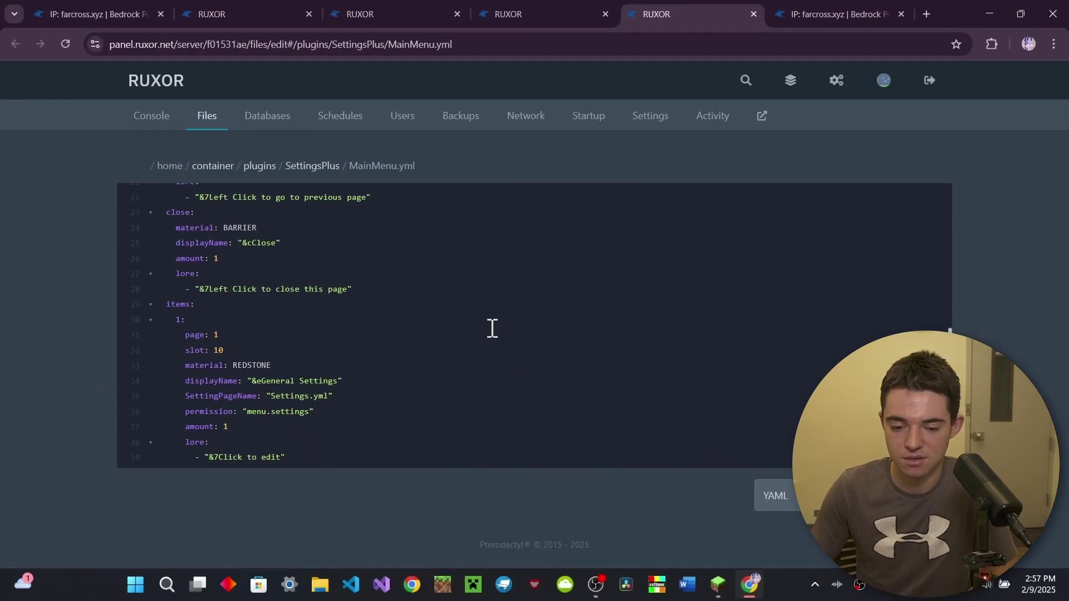
- Open Settings.yml from the SettingsPlus Pages folder and check its inventory size, name and page count
click(823, 11)
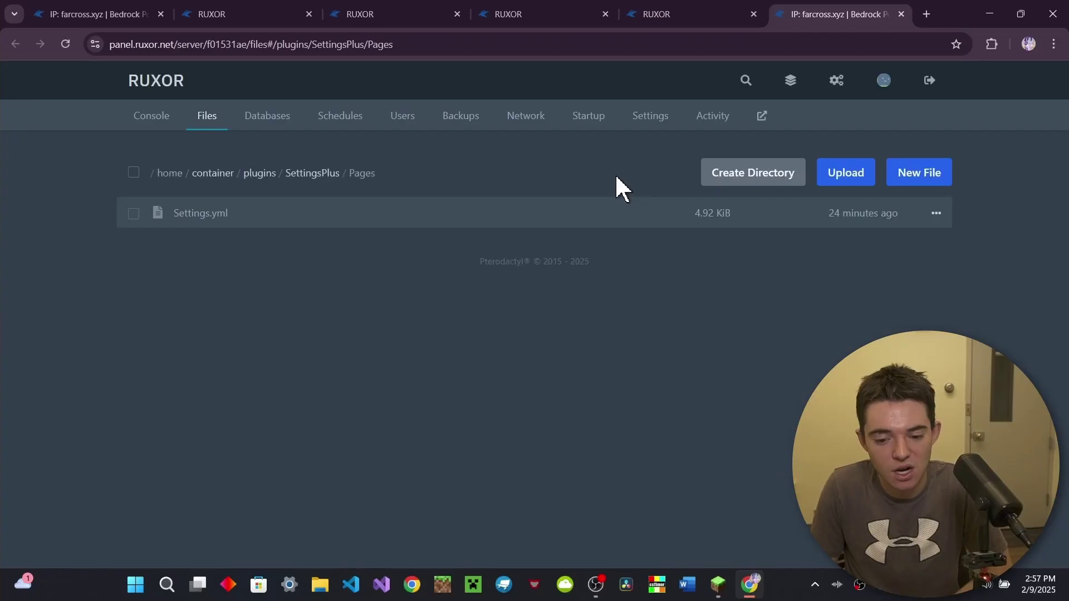
click(573, 214)
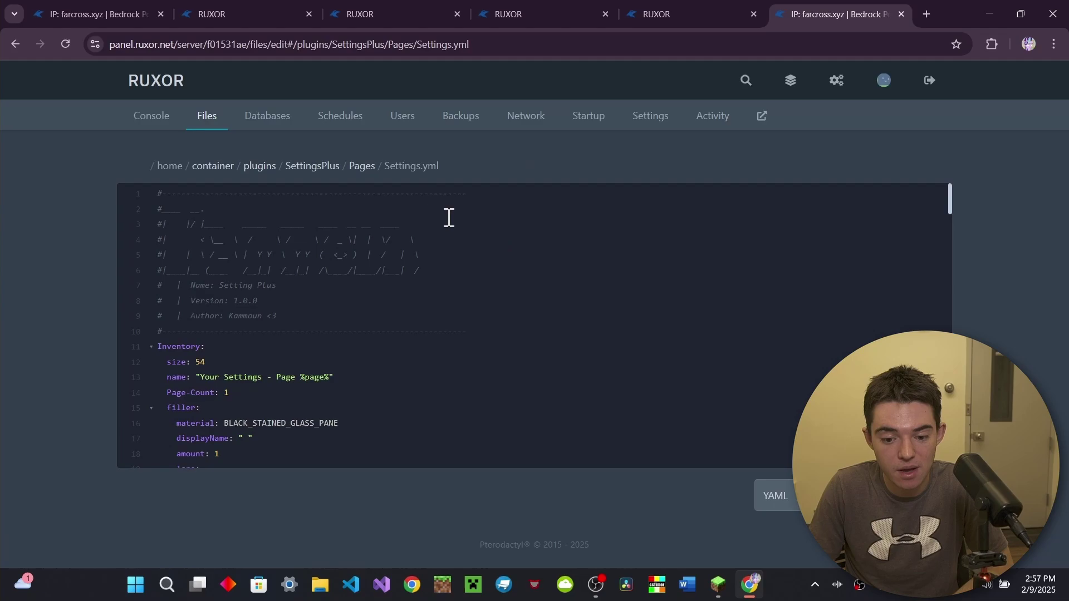
click(554, 307)
scroll(554, 307, down, 2)
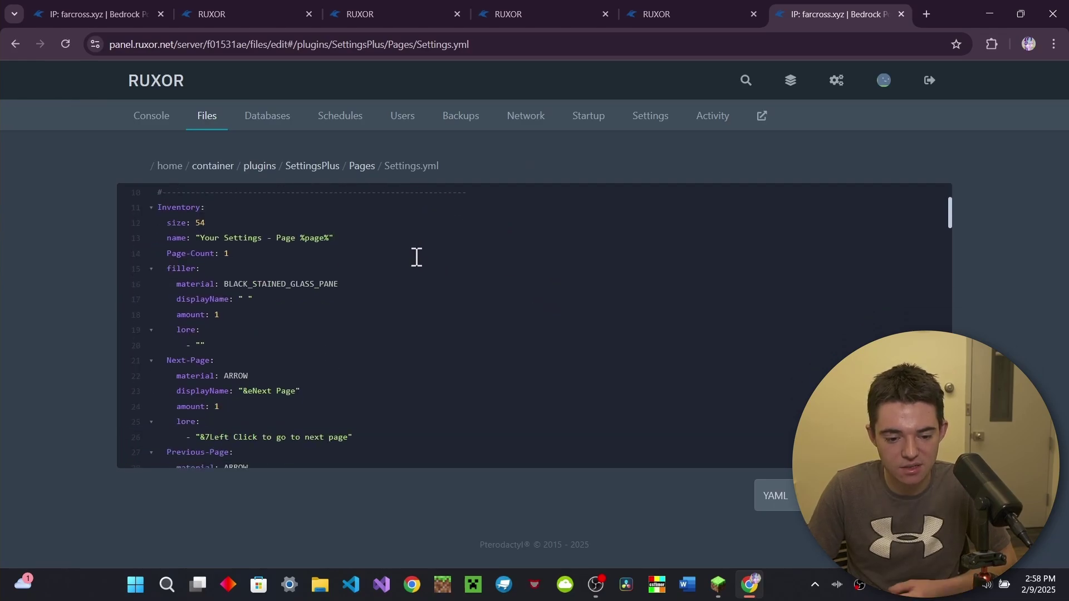
scroll(409, 278, down, 1)
scroll(406, 268, up, 1)
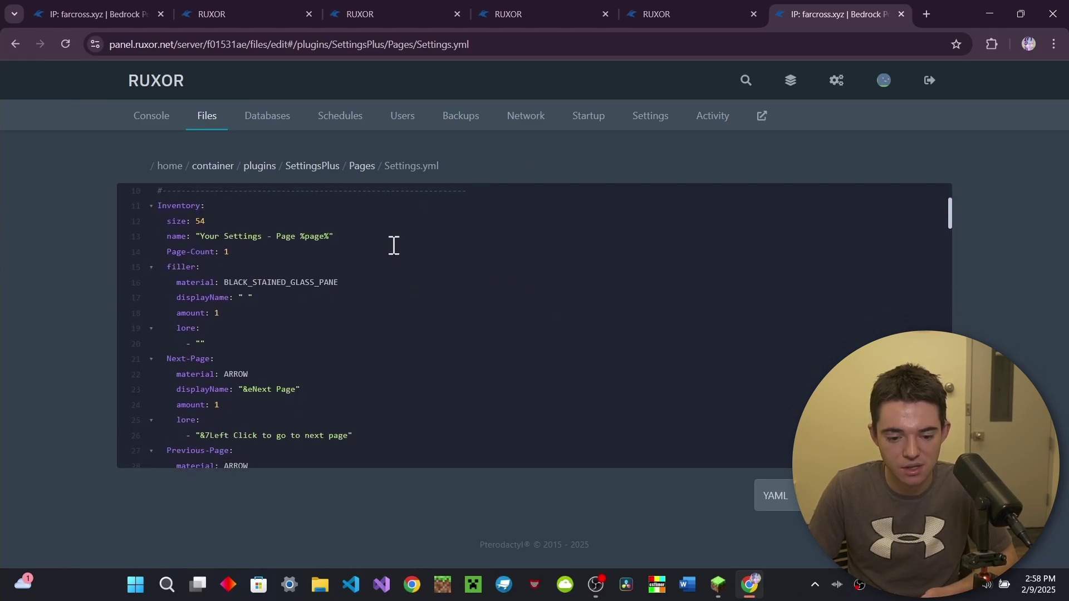
click(324, 250)
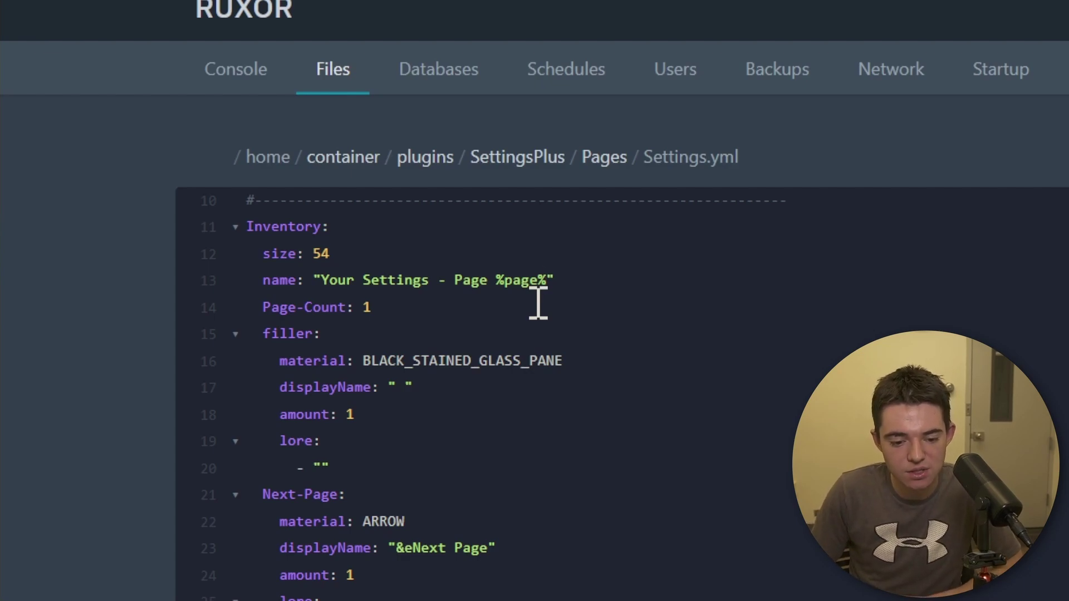
- Look through the filler, next-page, previous-page, close and go-back item definitions in Settings.yml
scroll(538, 303, down, 1)
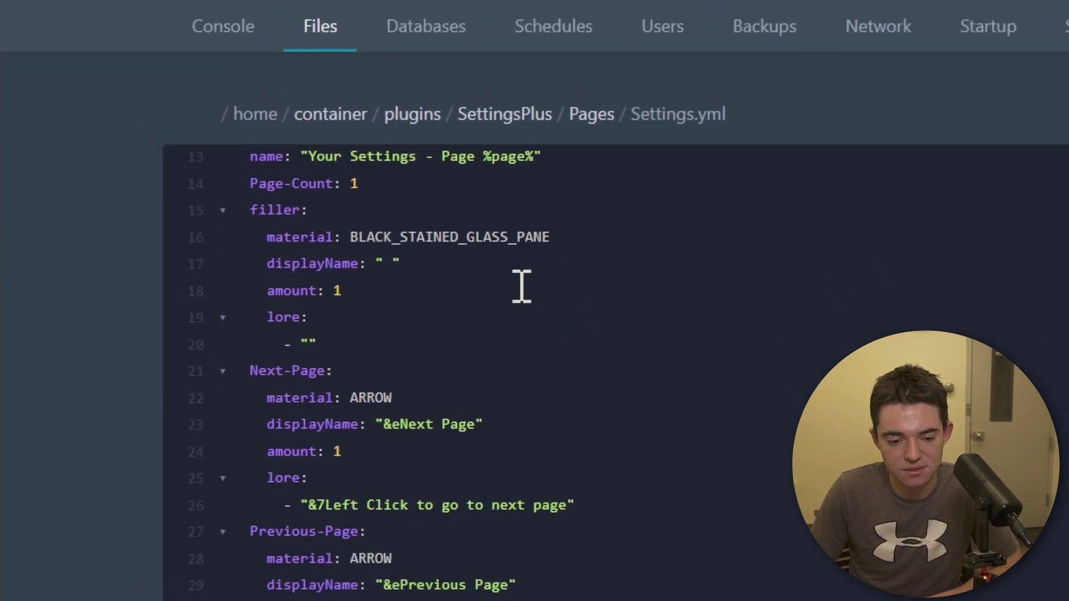
scroll(532, 295, down, 5)
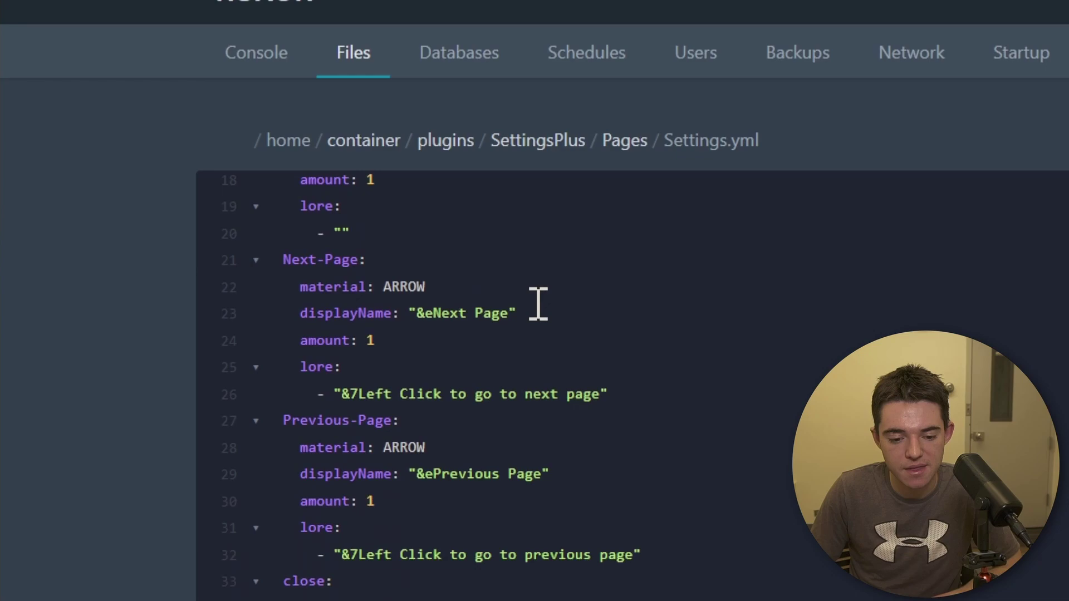
scroll(439, 296, down, 3)
scroll(446, 313, up, 2)
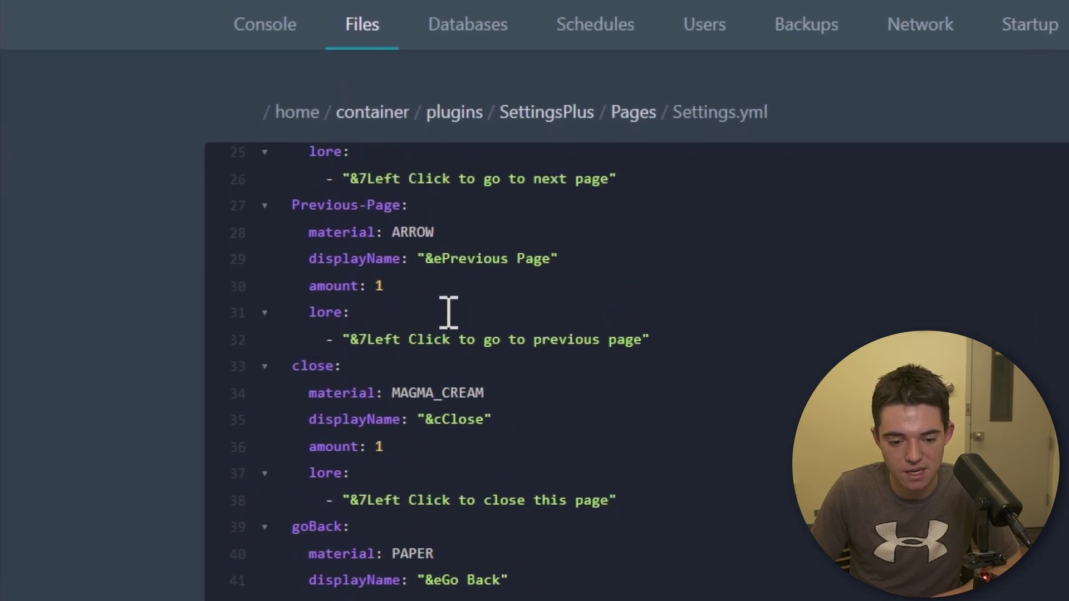
scroll(453, 306, down, 4)
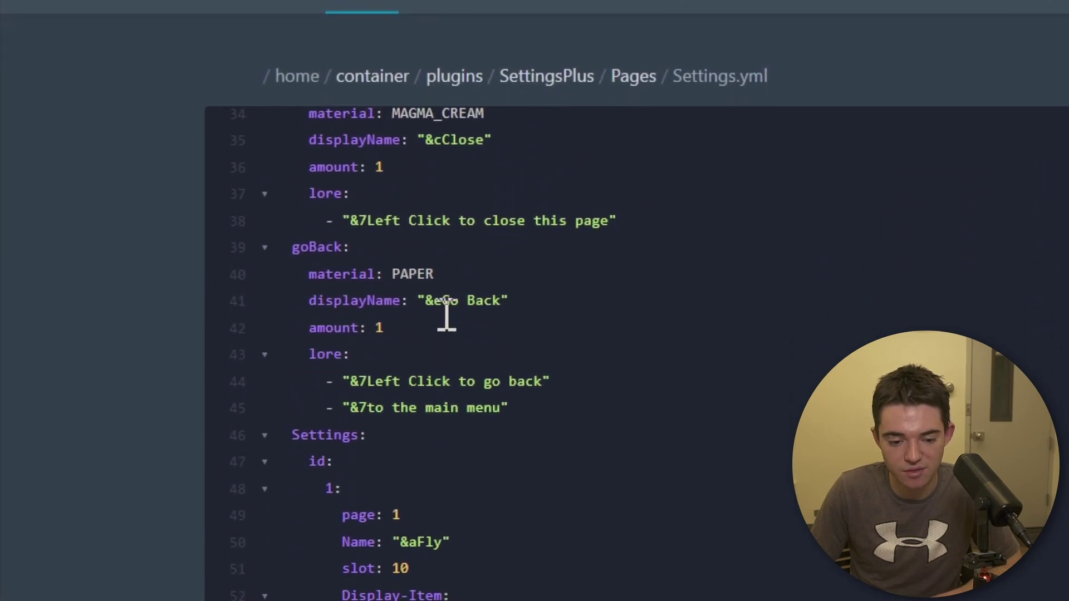
- Examine the Fly setting's display item, default option, execute-on-join value and first option's permission, command and items
scroll(452, 306, down, 4)
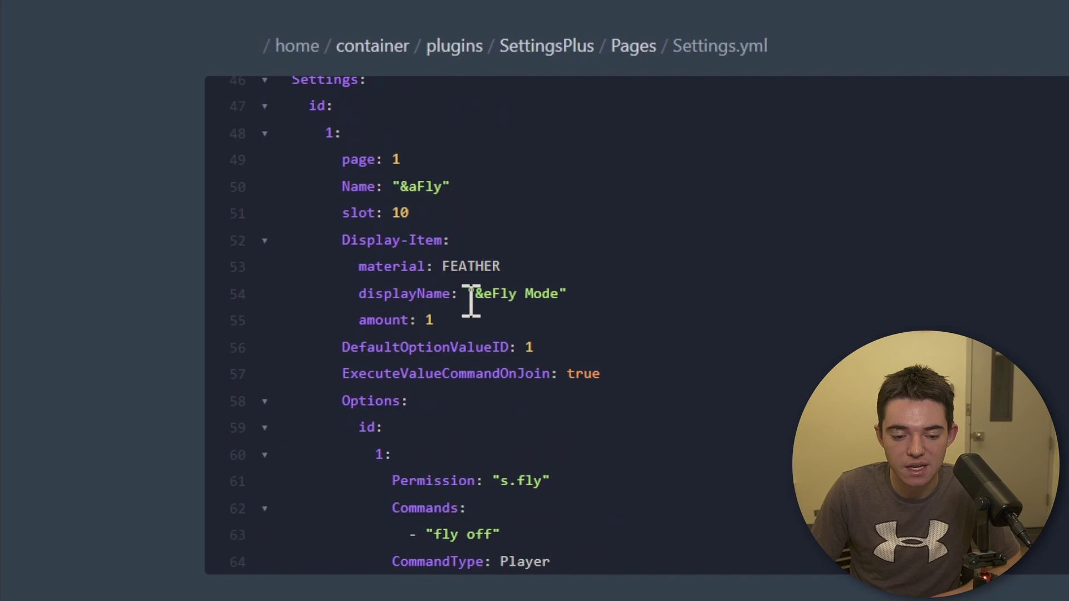
scroll(476, 302, up, 1)
scroll(476, 303, down, 3)
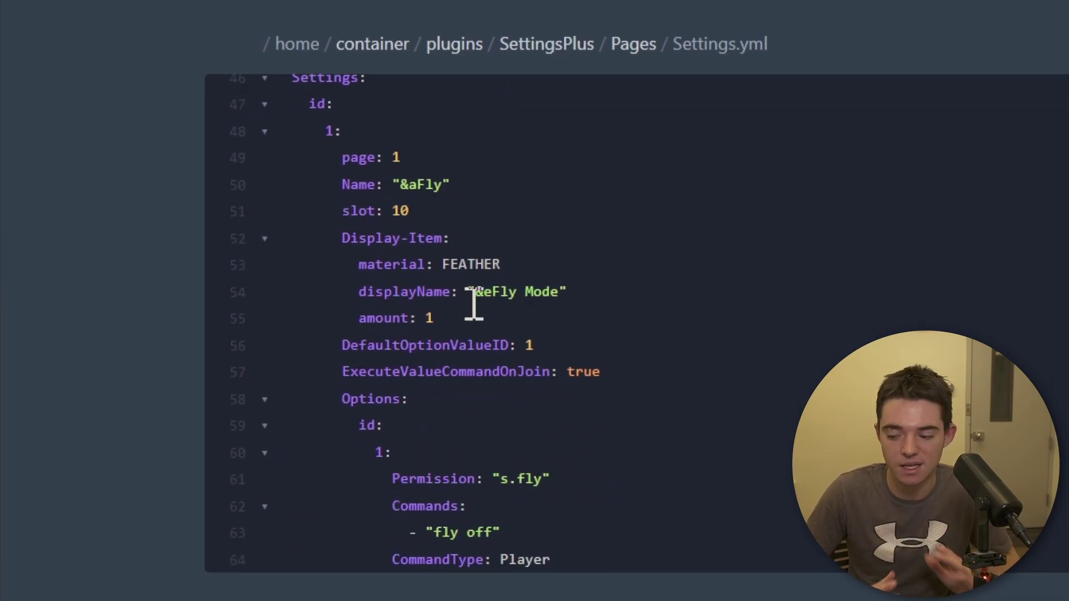
scroll(474, 303, up, 2)
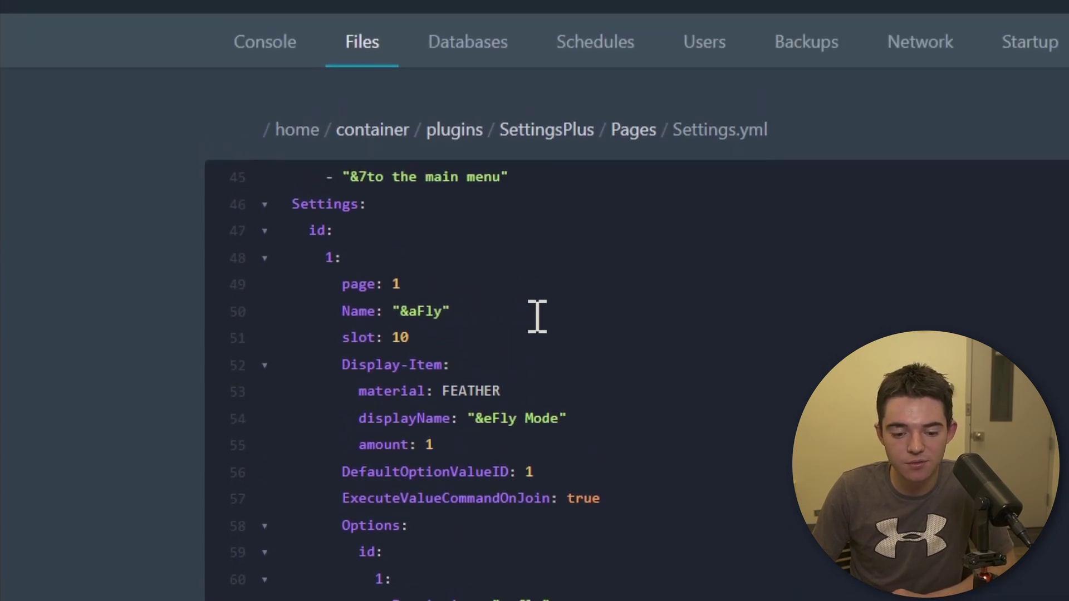
scroll(537, 311, down, 2)
scroll(536, 303, down, 6)
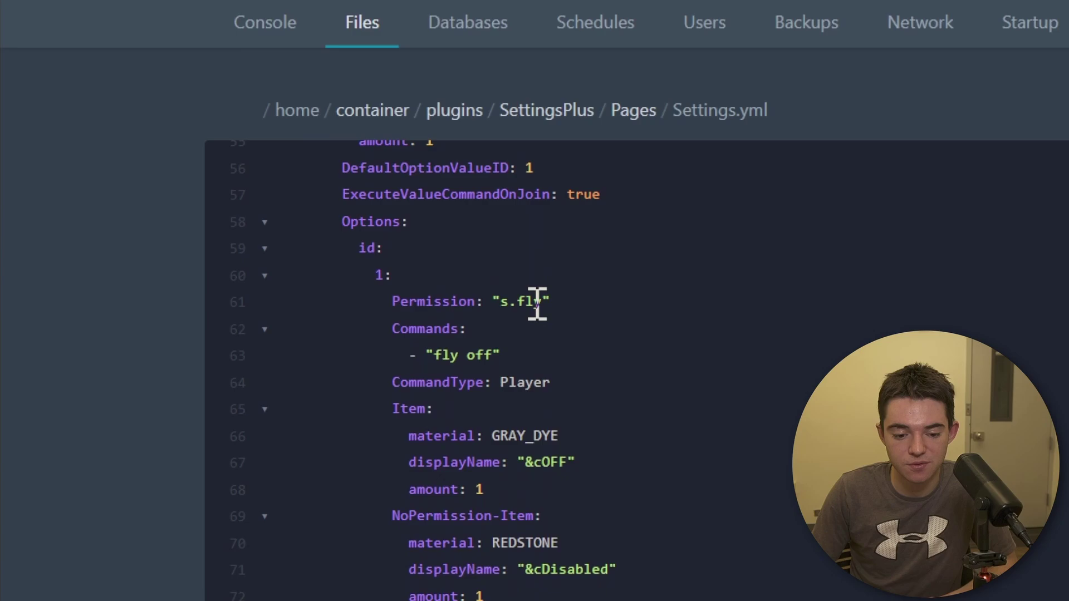
scroll(537, 304, down, 2)
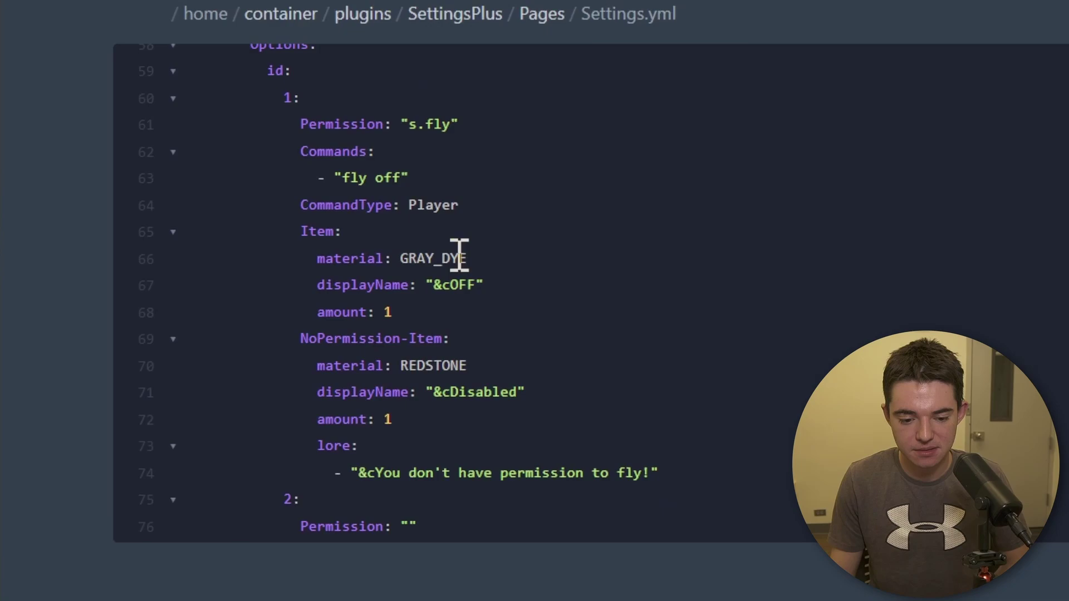
- Read the Fly setting's second option, including its command and item material, and continue to the Speed Boost setting
scroll(505, 390, down, 2)
scroll(503, 354, down, 2)
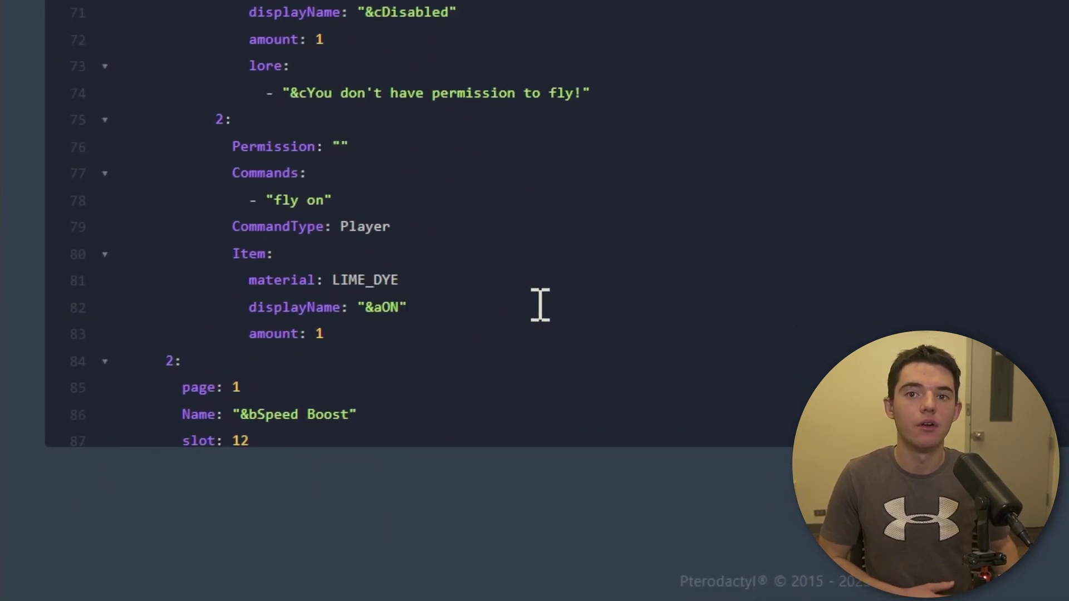
click(551, 234)
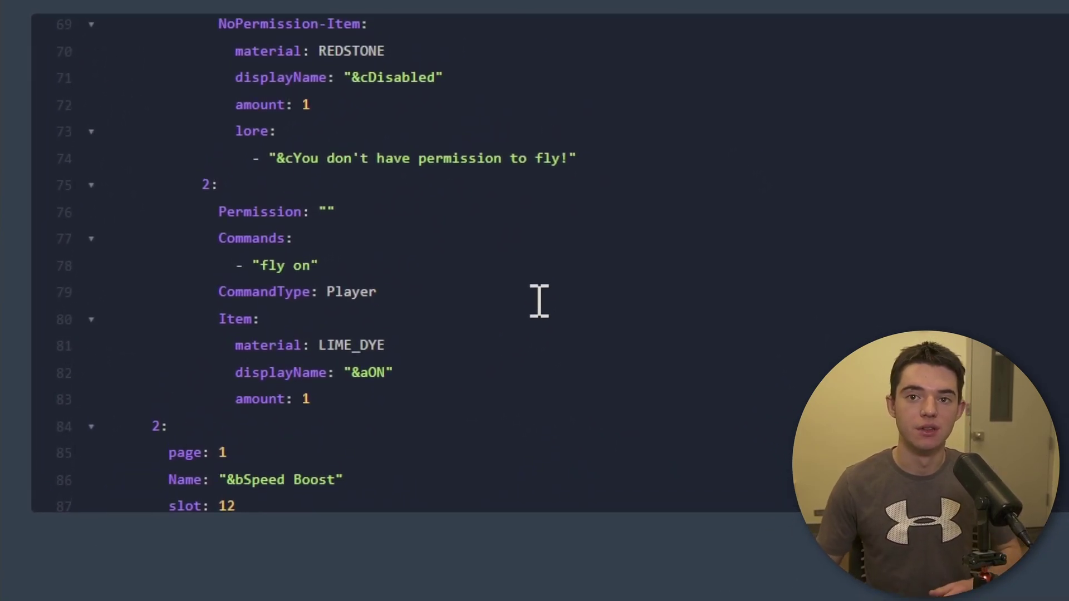
click(539, 302)
click(432, 357)
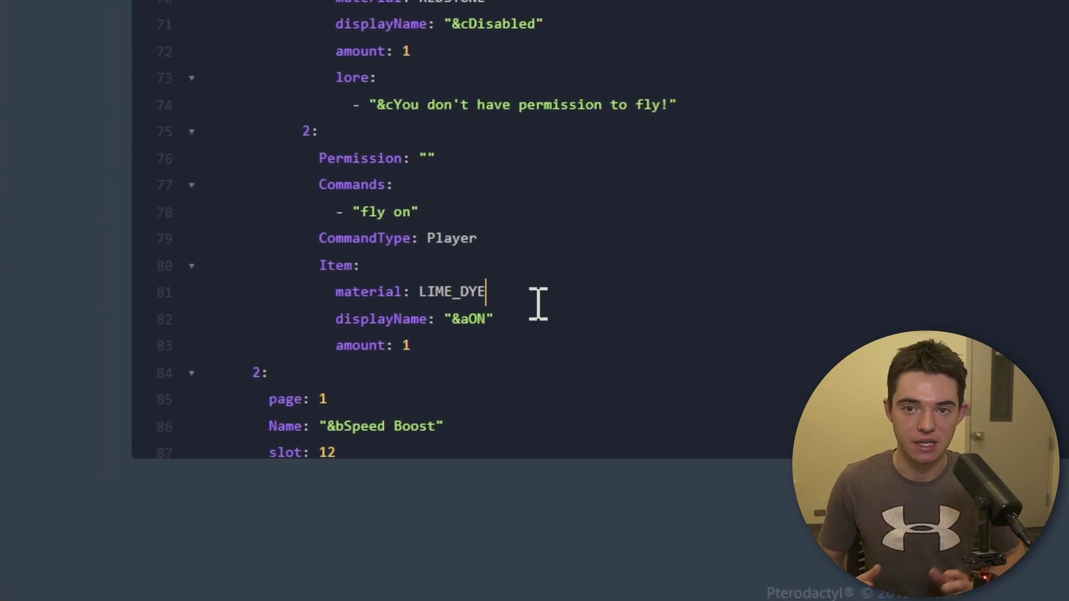
scroll(538, 301, down, 5)
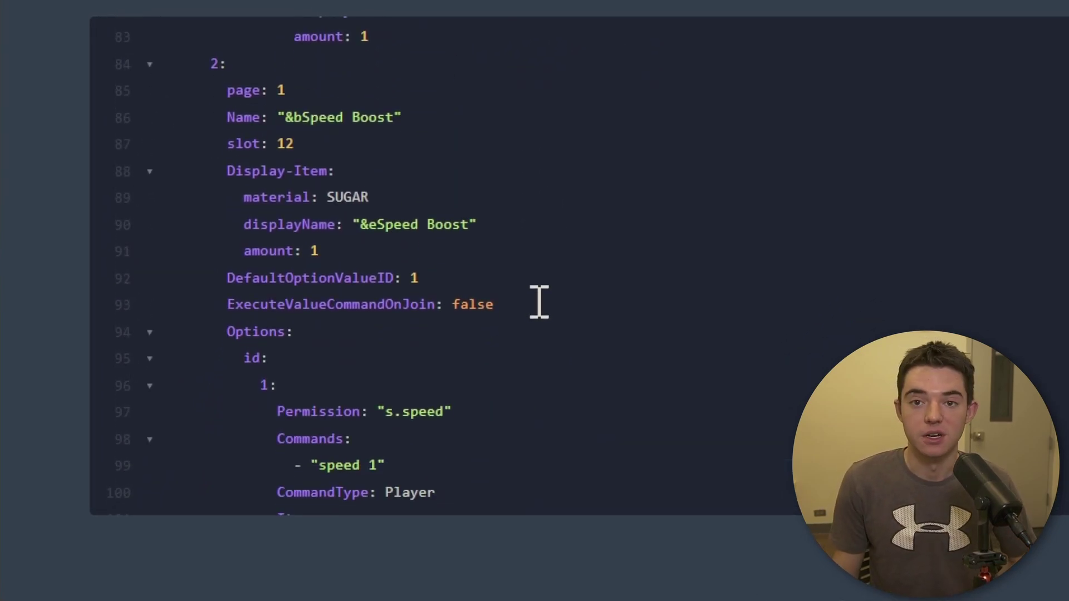
scroll(539, 304, up, 1)
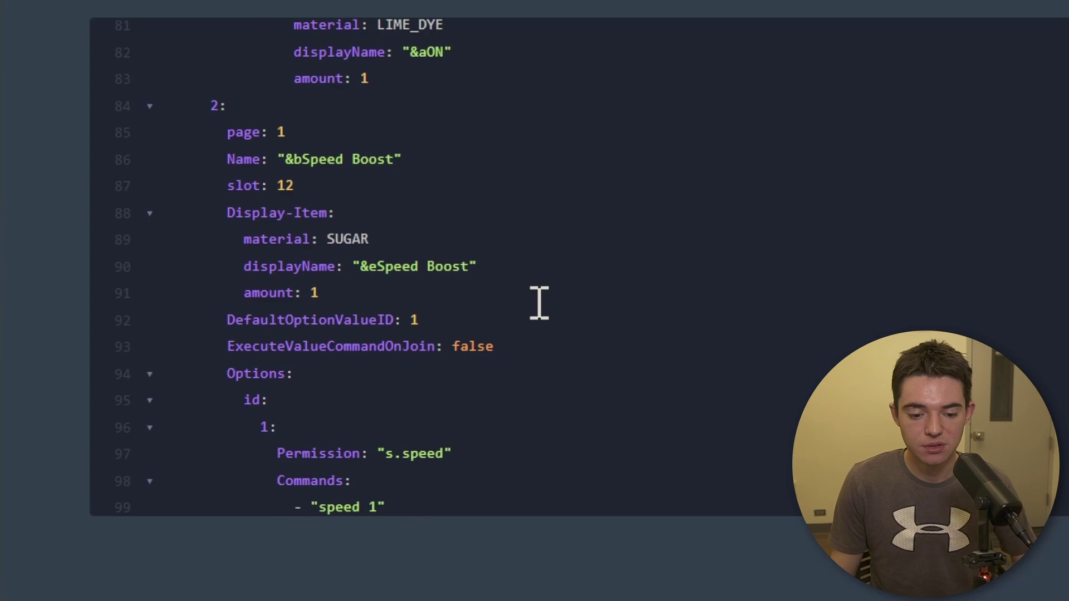
- Review the Speed Boost setting's display item and the permissions, commands and items of its three speed options
click(495, 255)
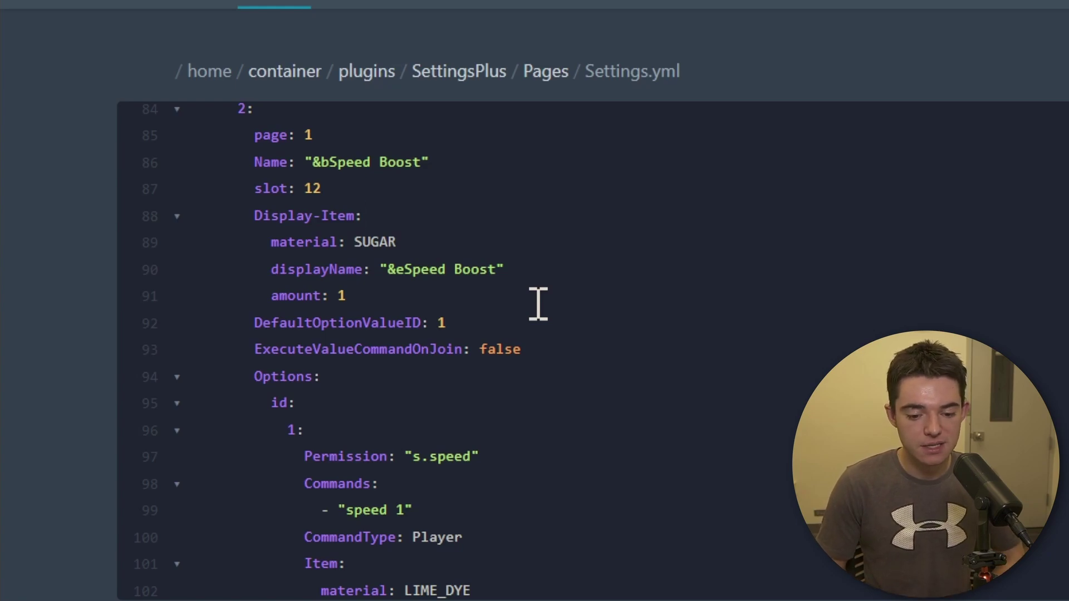
scroll(538, 304, down, 2)
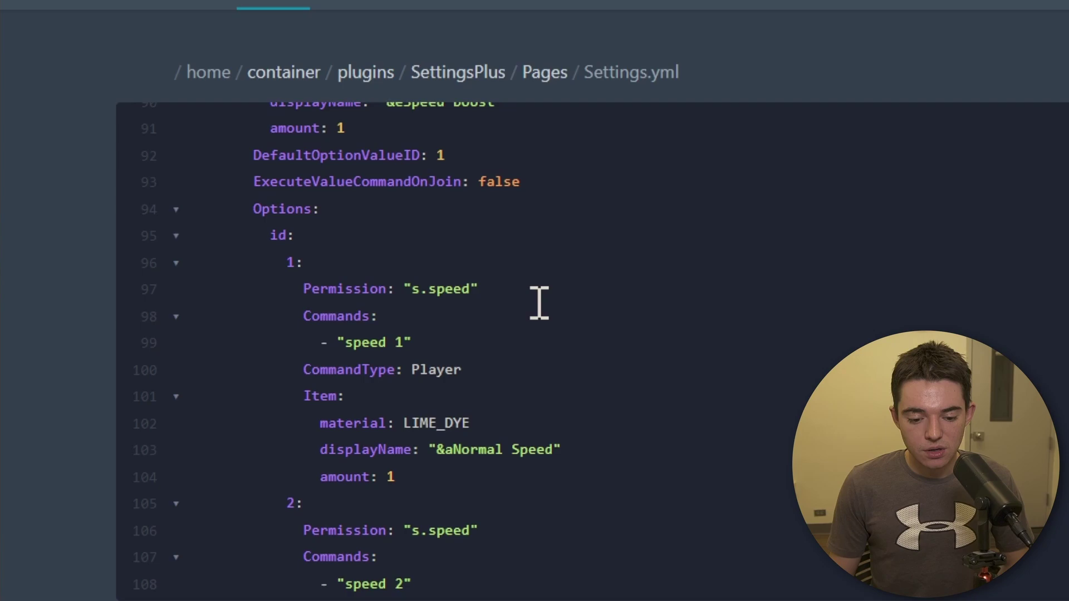
scroll(539, 302, down, 3)
scroll(522, 320, down, 3)
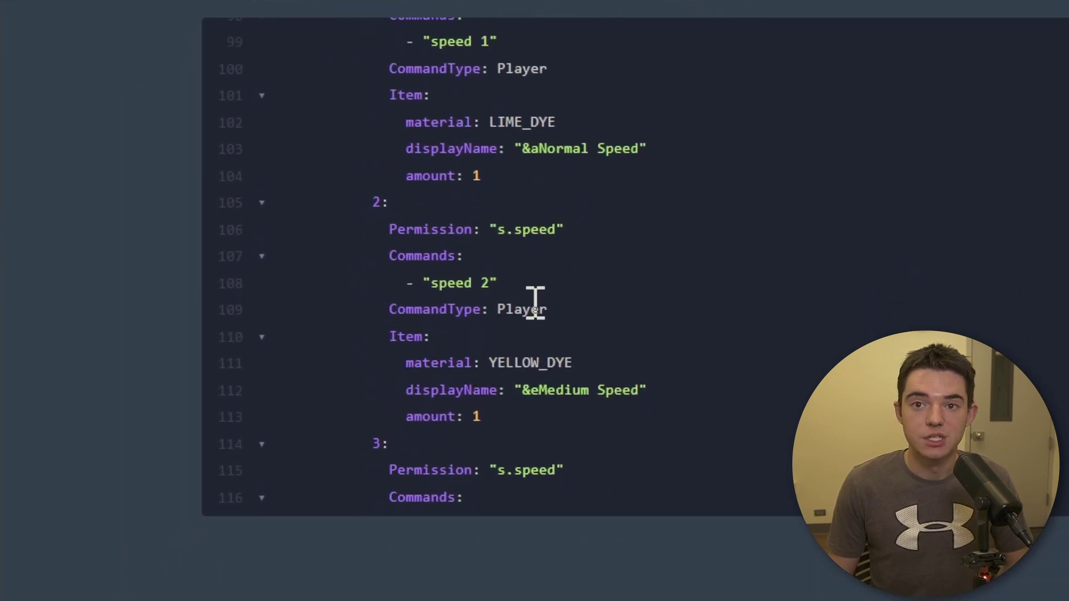
scroll(524, 312, up, 4)
scroll(538, 304, up, 3)
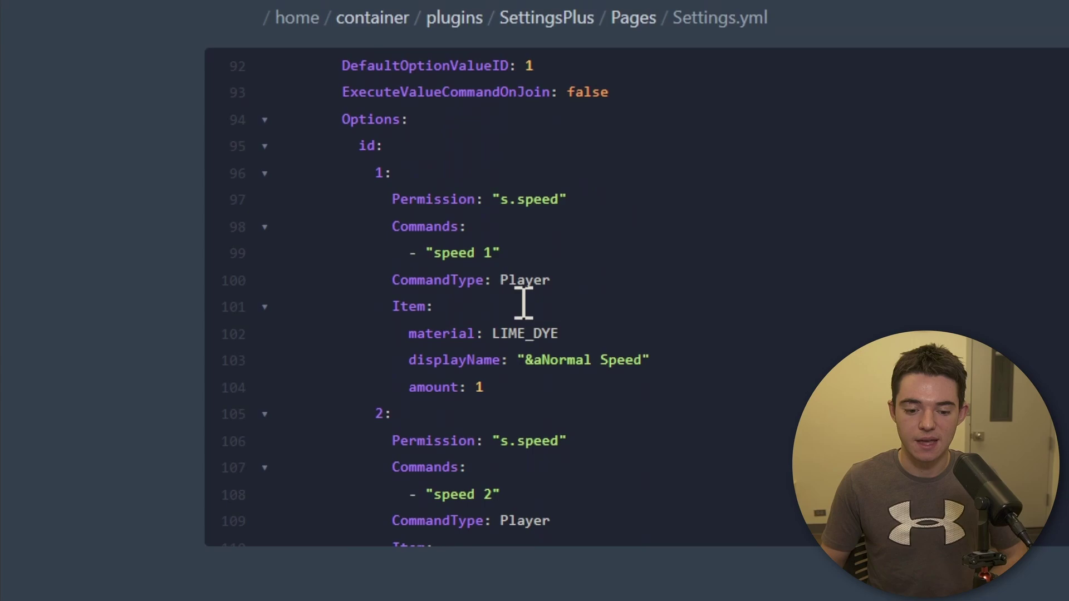
scroll(501, 304, down, 5)
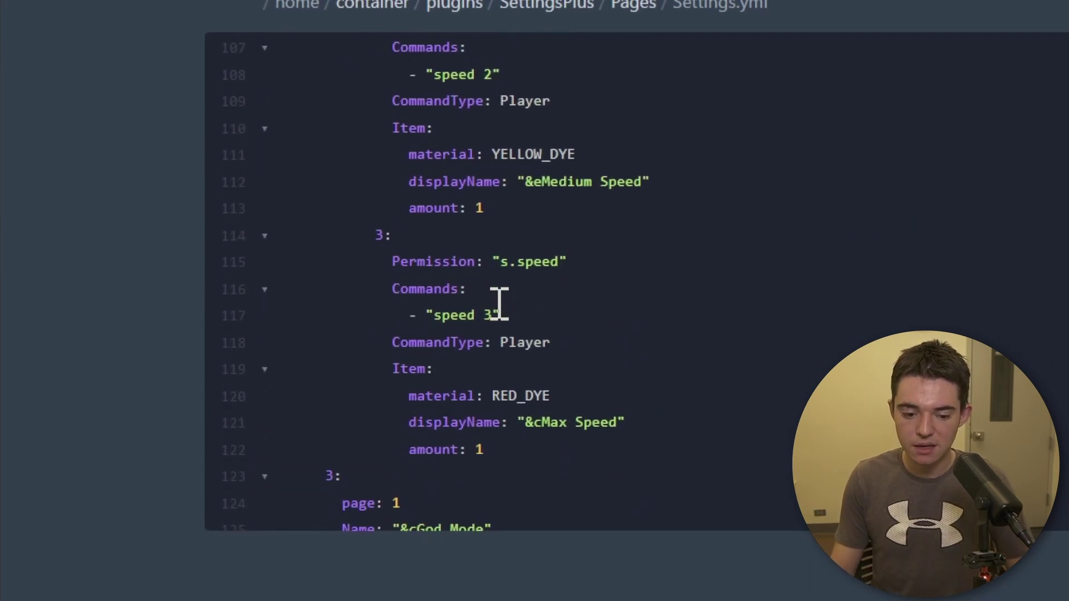
- Compare the Speed Boost options once more and continue to the God Mode setting further down Settings.yml
scroll(499, 304, up, 1)
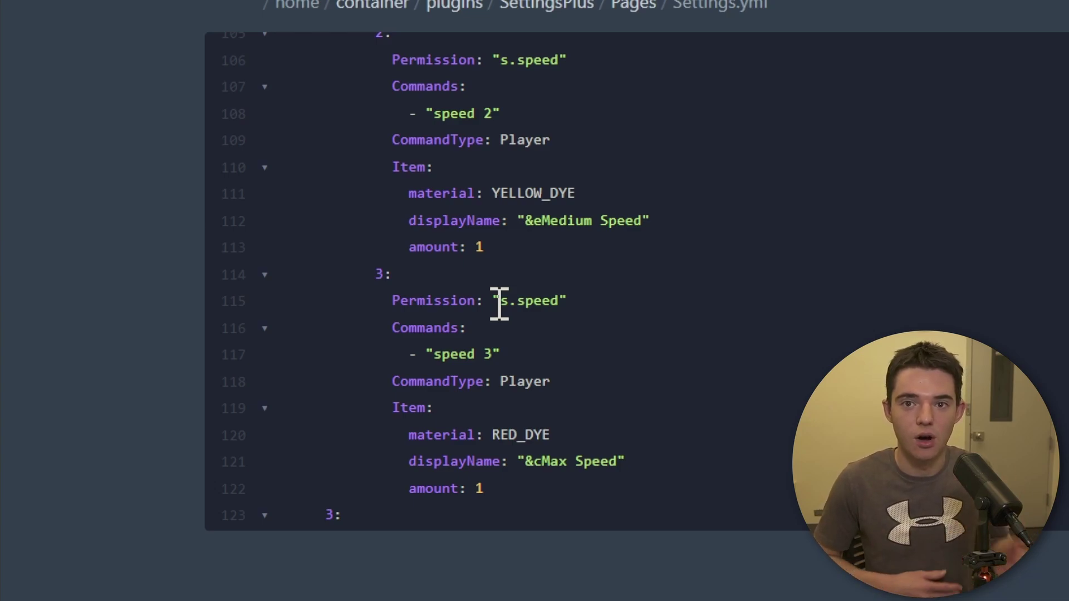
scroll(498, 303, up, 5)
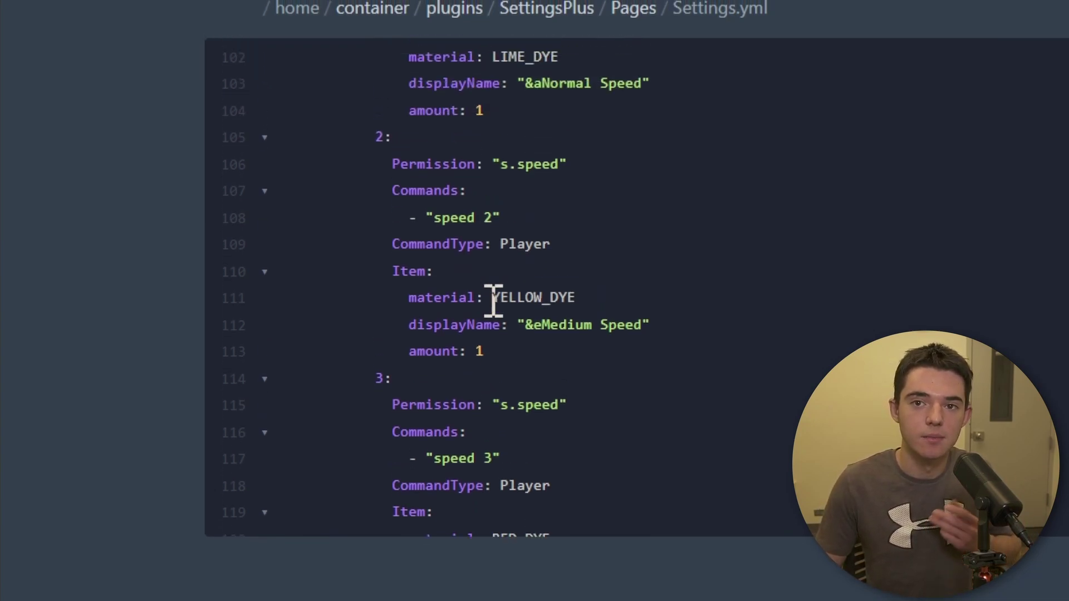
scroll(493, 304, up, 1)
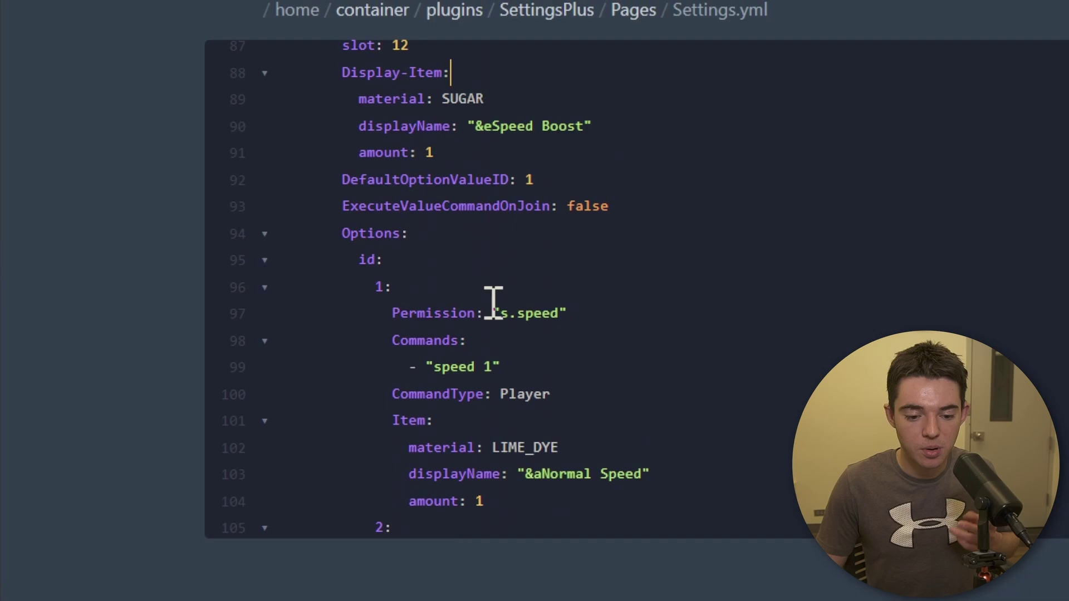
scroll(493, 303, down, 1)
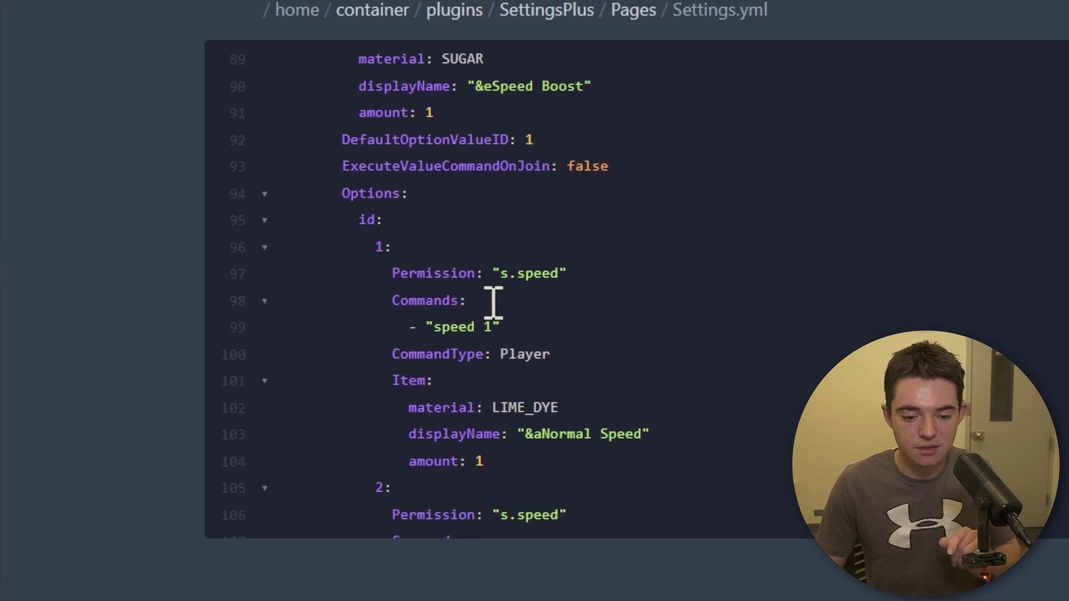
scroll(494, 303, up, 4)
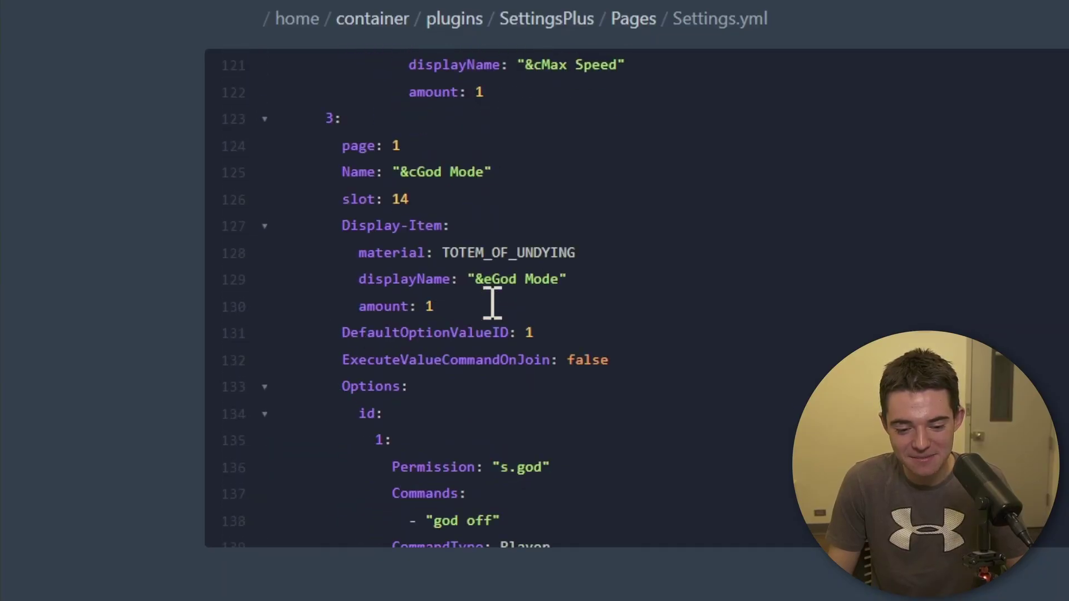
scroll(492, 304, down, 3)
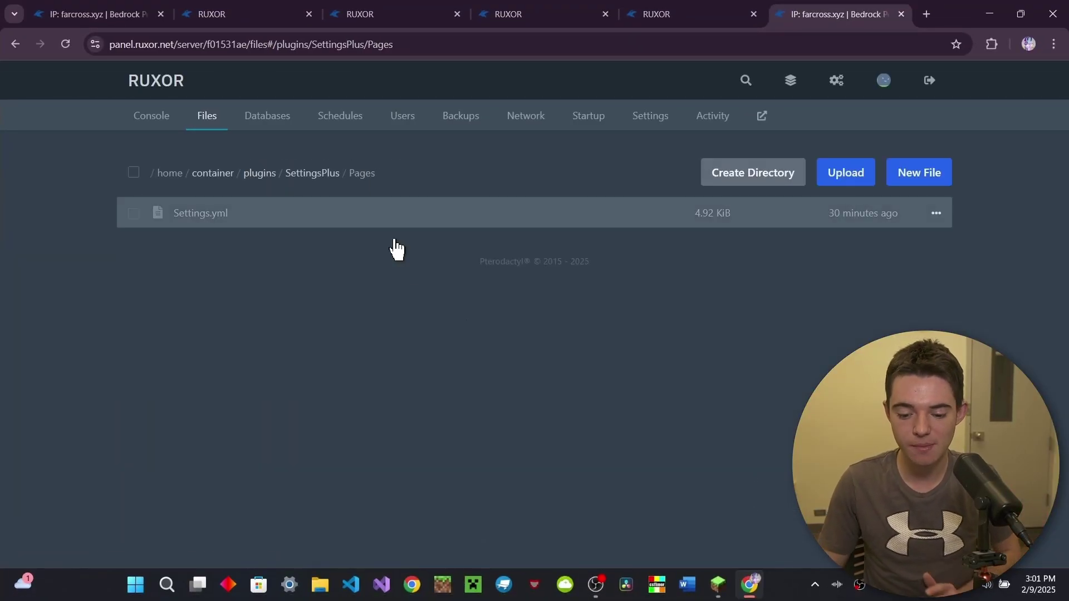
- Switch to Minecraft, resume the game for a look, and return to the Pages folder in the browser
click(717, 584)
click(533, 184)
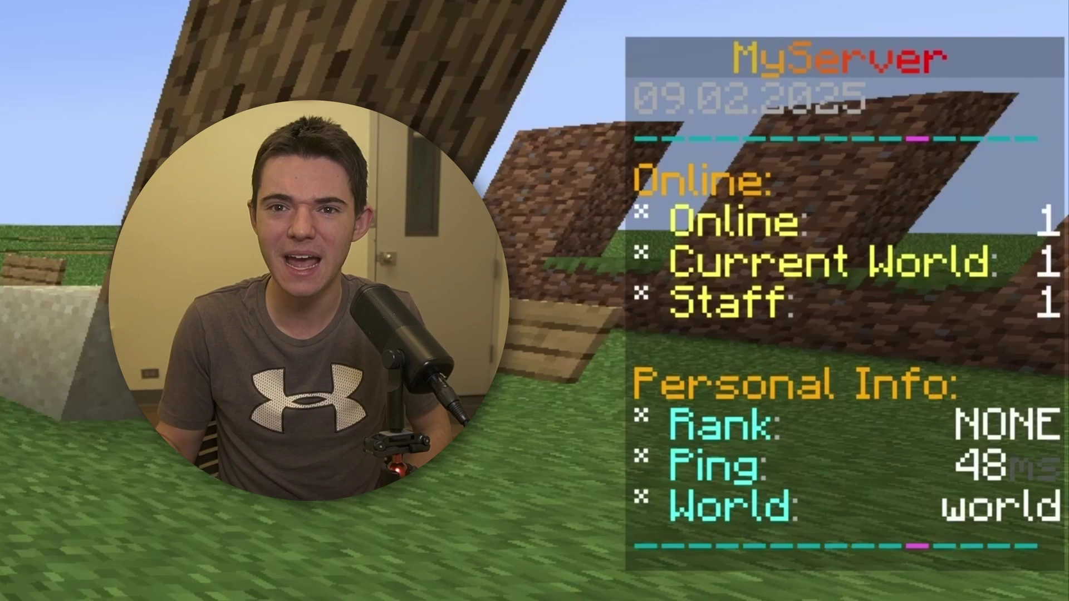
key(Escape)
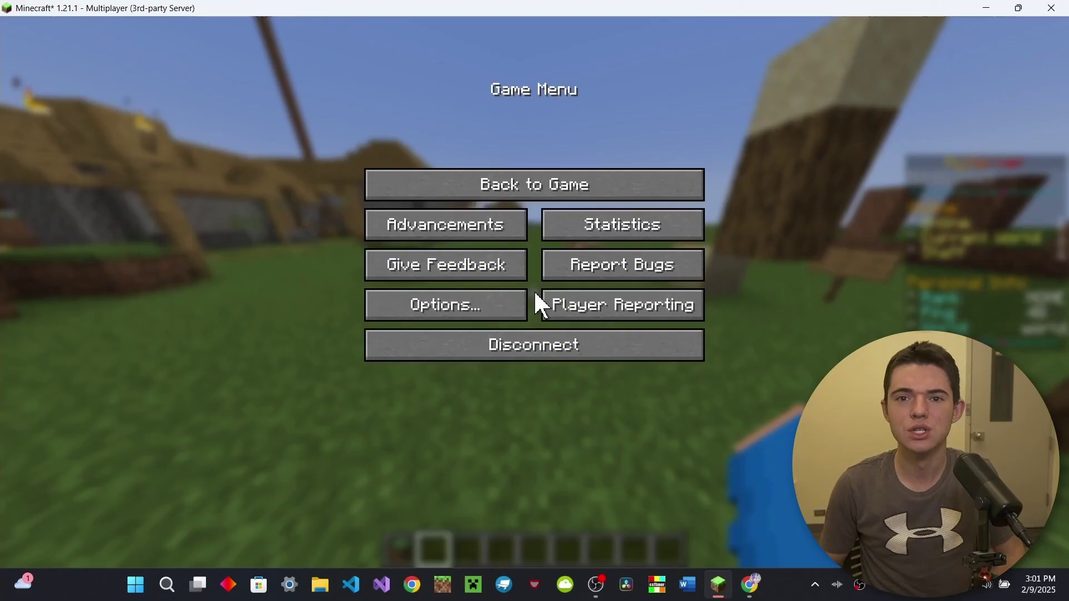
click(752, 584)
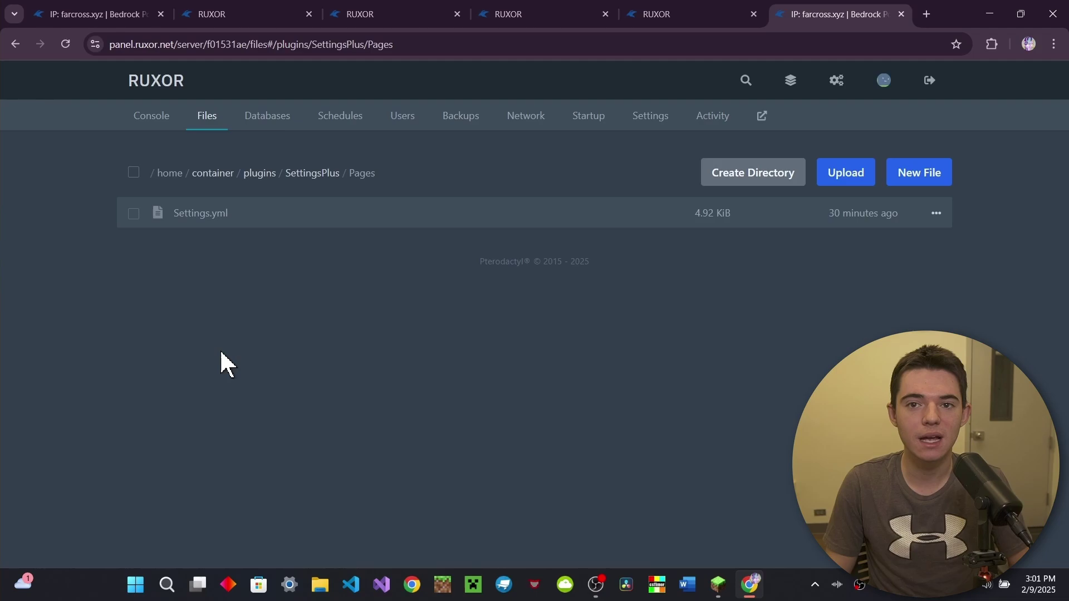
- Duplicate Settings.yml in the Pages folder and rename the copy as options.yml
right_click(234, 214)
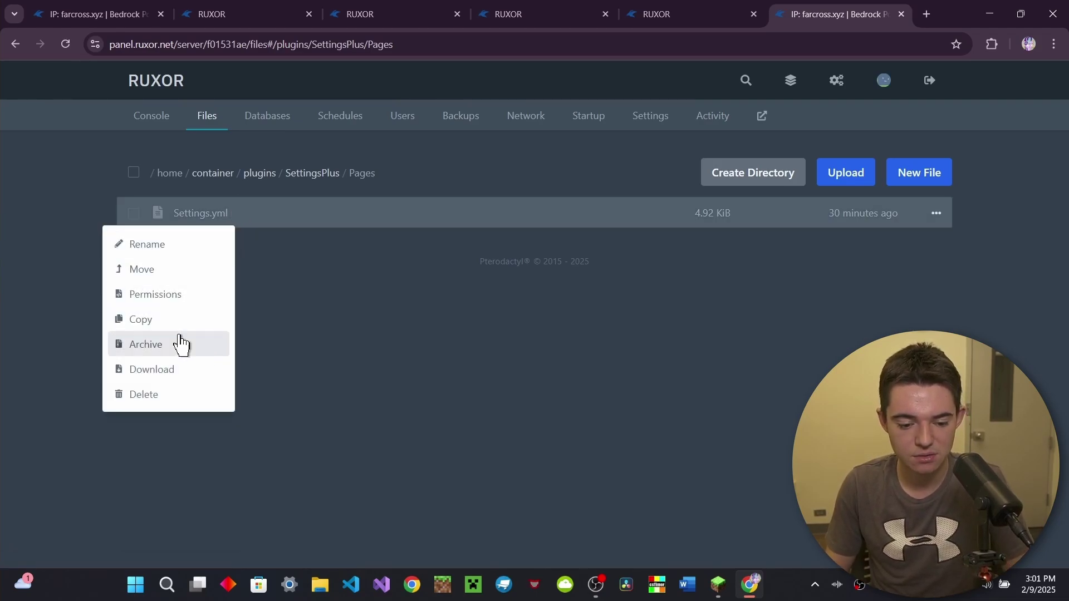
click(148, 320)
right_click(221, 214)
click(180, 245)
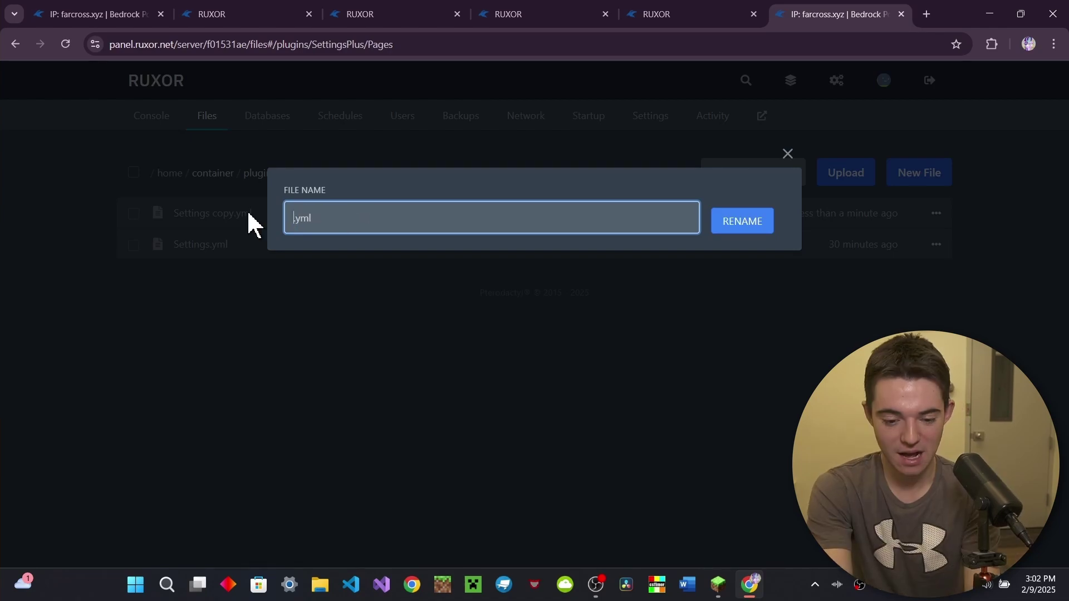
key(Return)
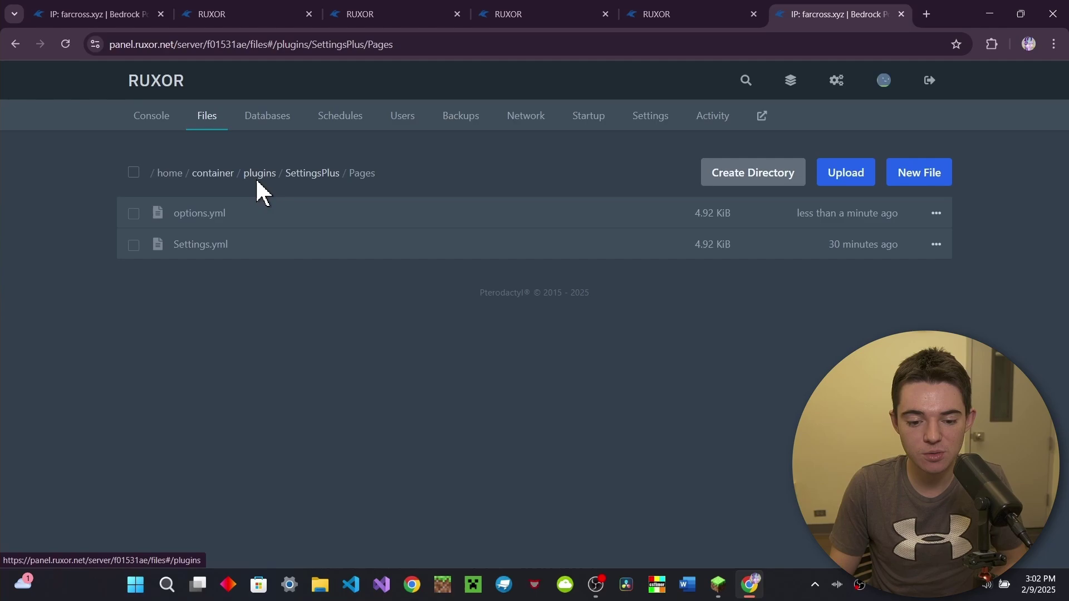
- Open MainMenu.yml in the SettingsPlus folder and duplicate the item 1 block below itself as item 2
click(301, 174)
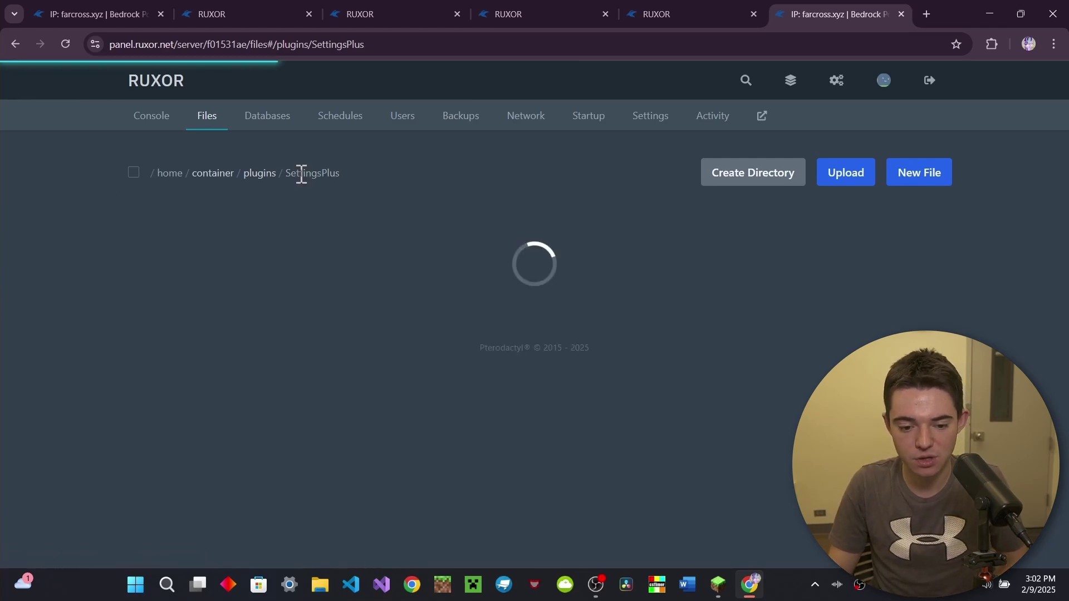
click(209, 337)
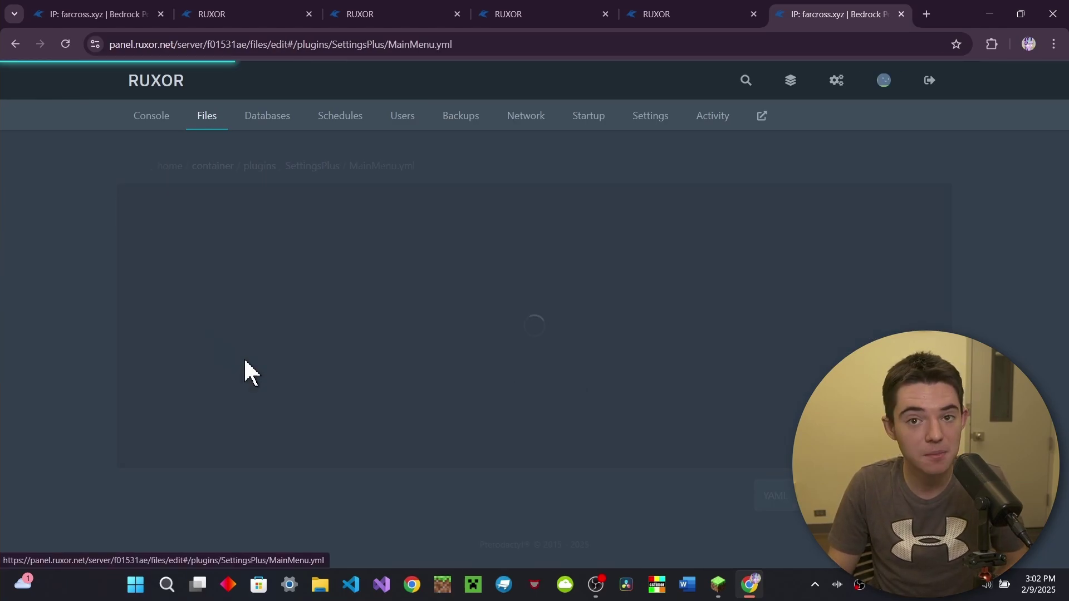
scroll(285, 390, down, 5)
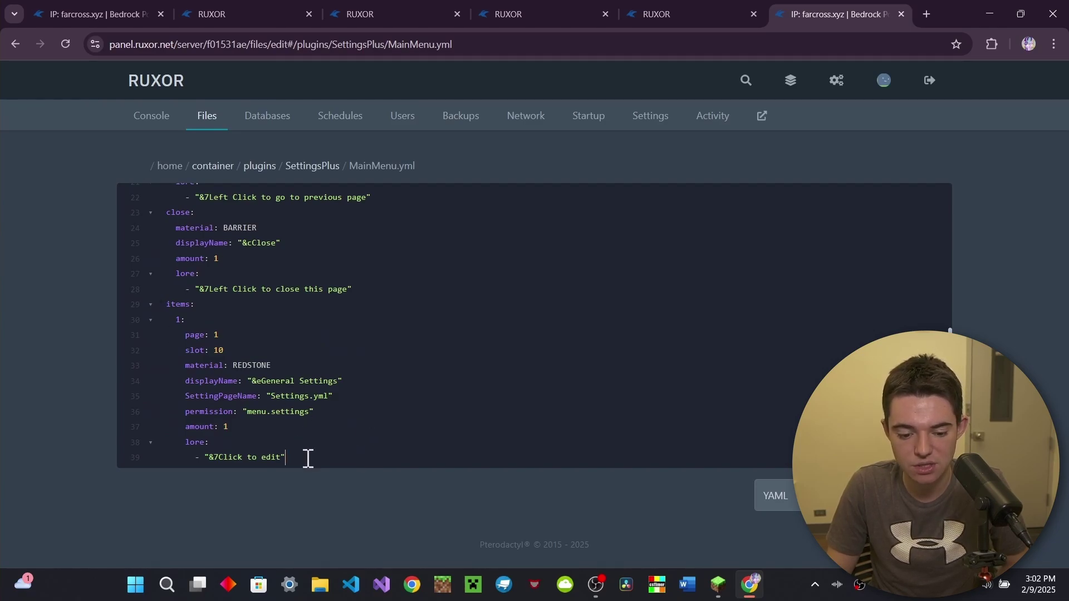
drag(308, 458, 109, 338)
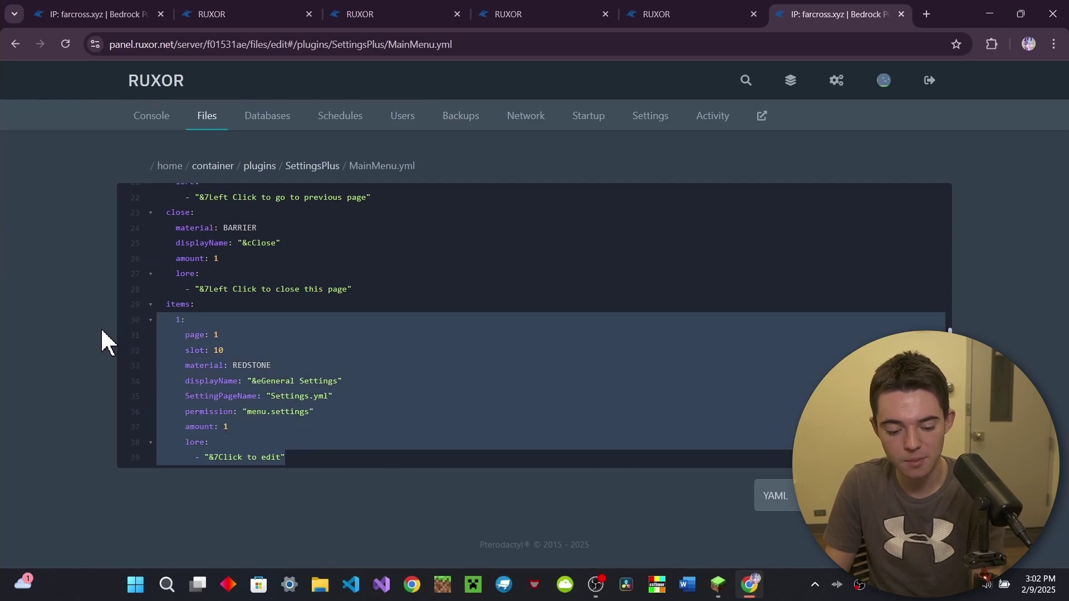
click(318, 457)
key(Return)
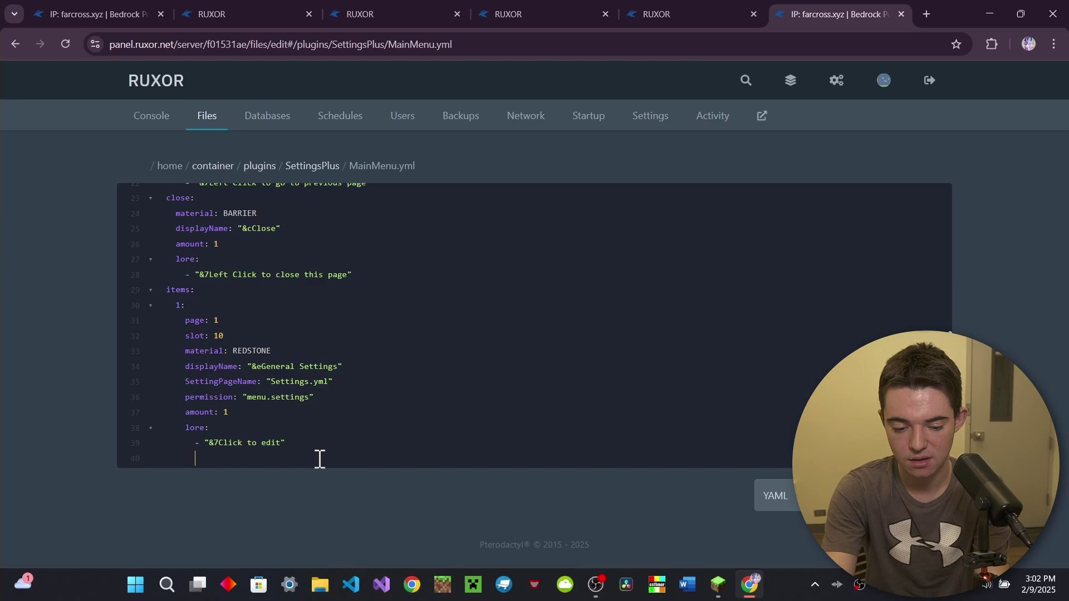
key(ctrl+v)
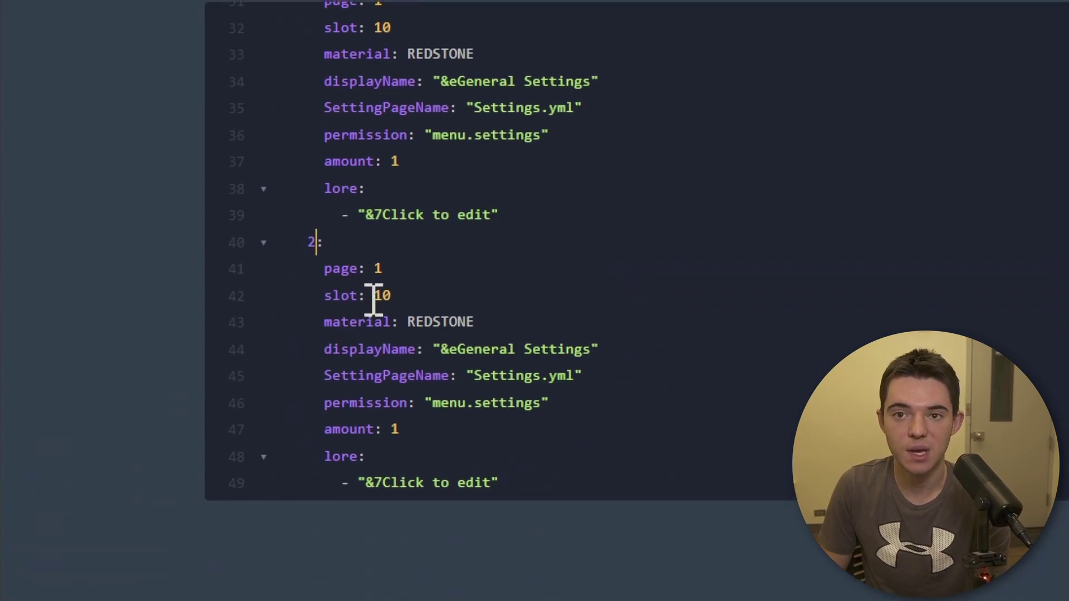
- Configure menu item 2 with slot 12, material DIRT, a display name beginning "tell me your favorite veggie tales character", and SettingPageName options.yml
click(431, 298)
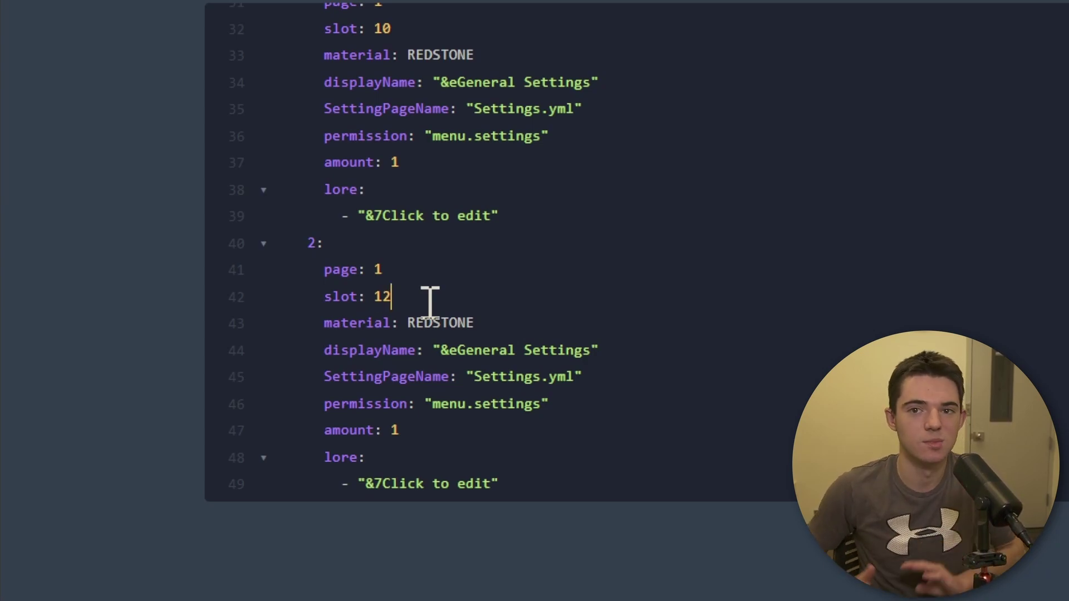
double_click(509, 322)
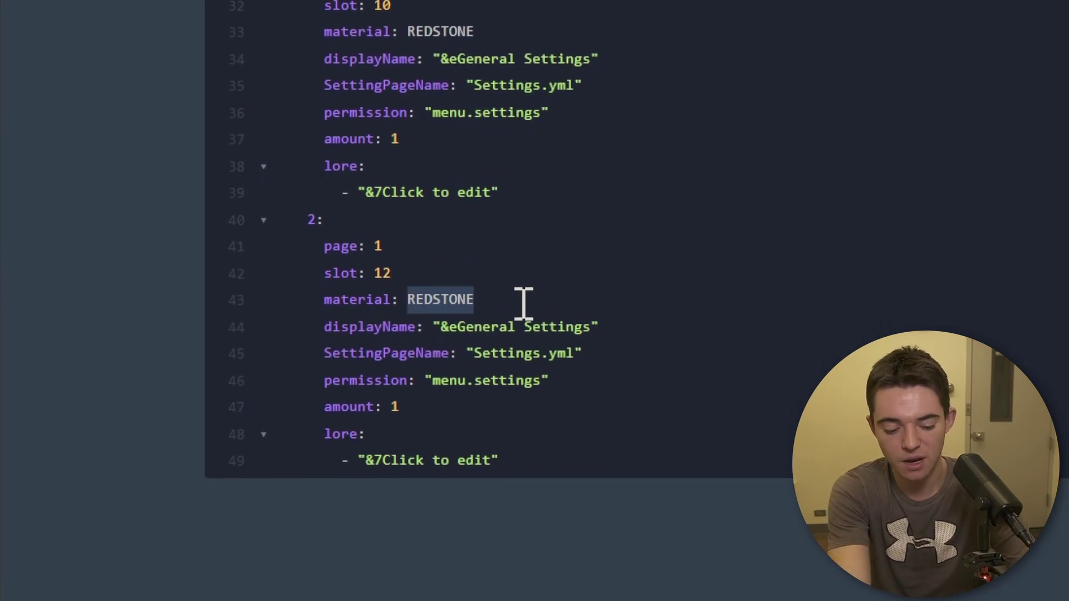
double_click(551, 327)
key(BackSpace)
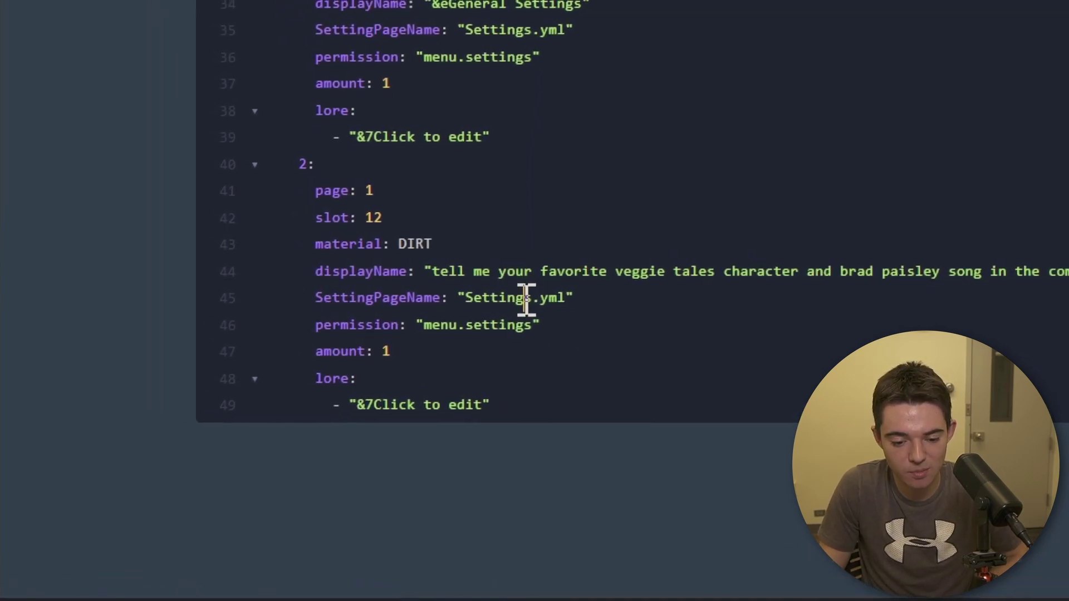
double_click(470, 278)
text(op)
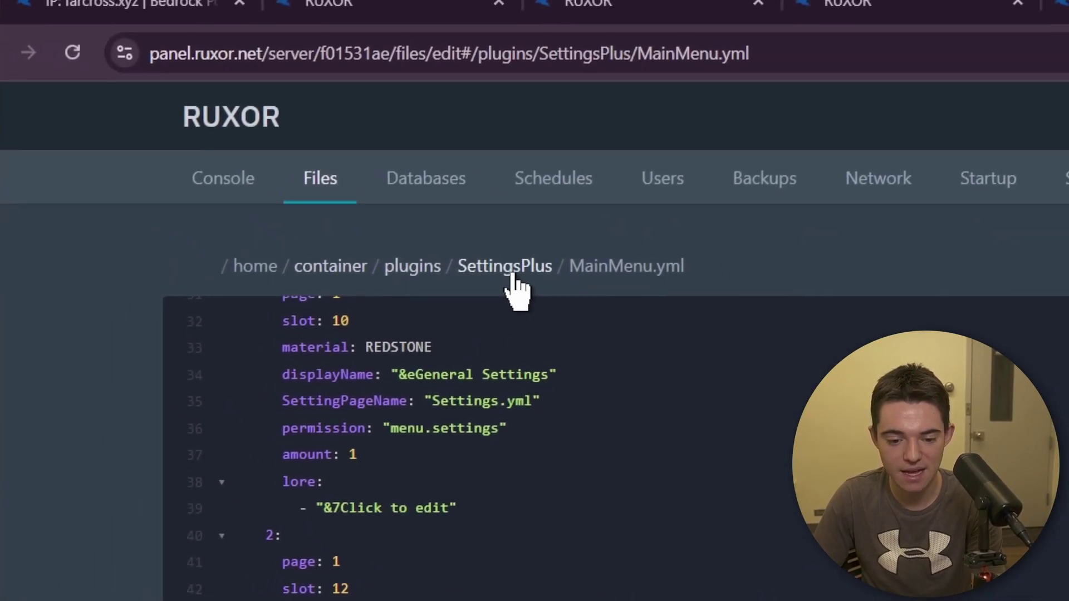
- Open options.yml from the SettingsPlus Pages folder and change its inventory name to "Your options - Page %page%"
click(342, 45)
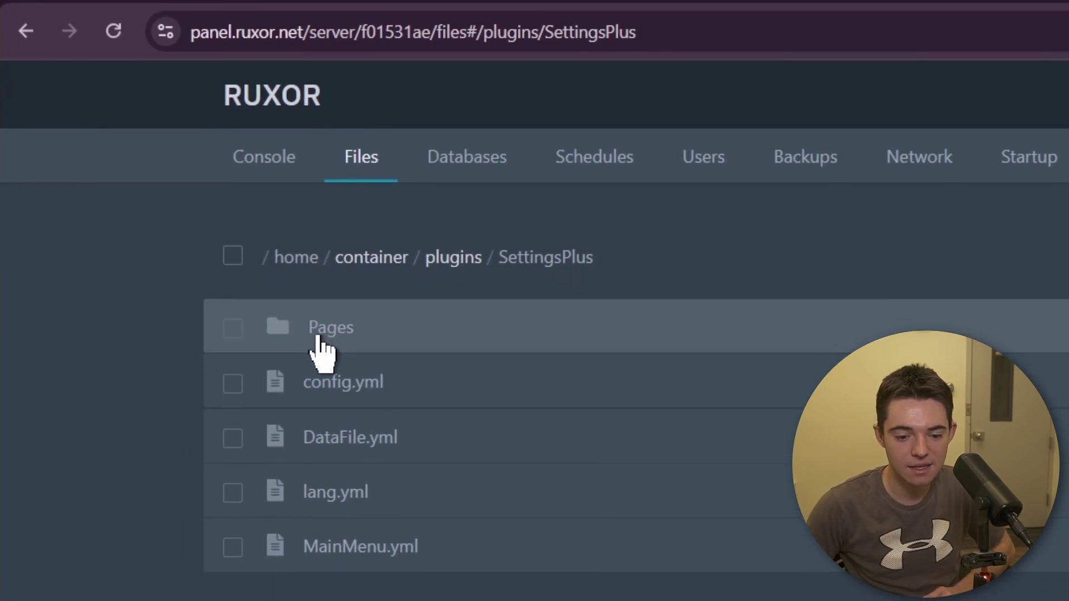
click(301, 383)
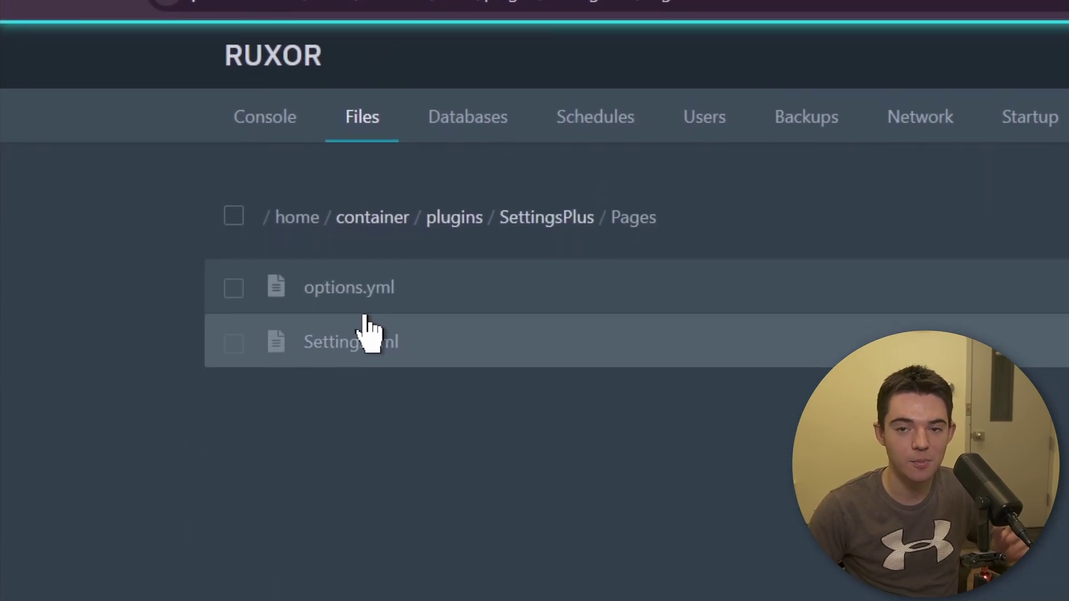
click(374, 293)
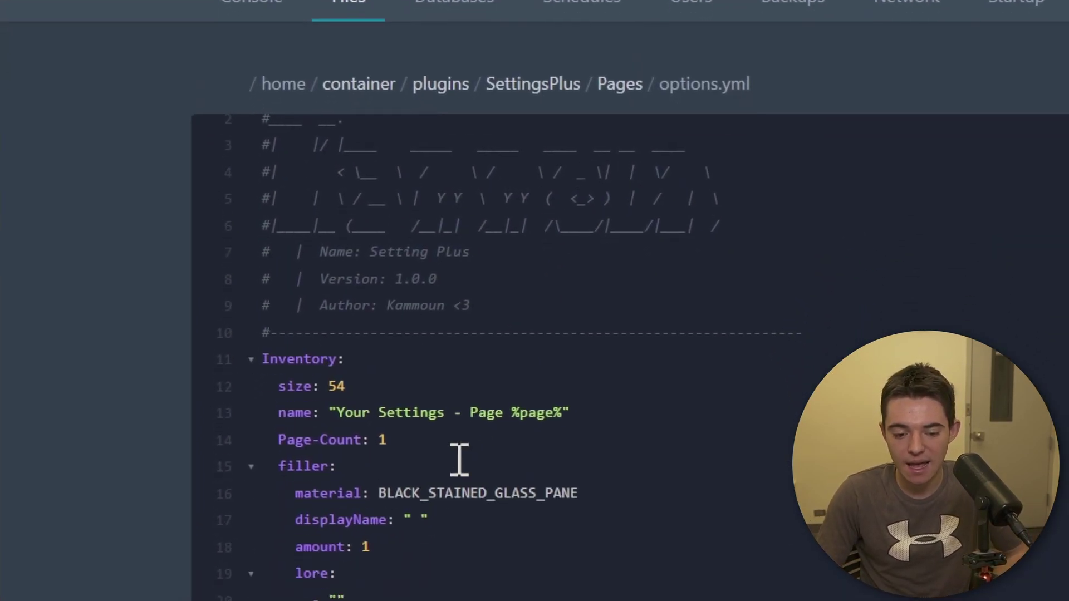
double_click(421, 553)
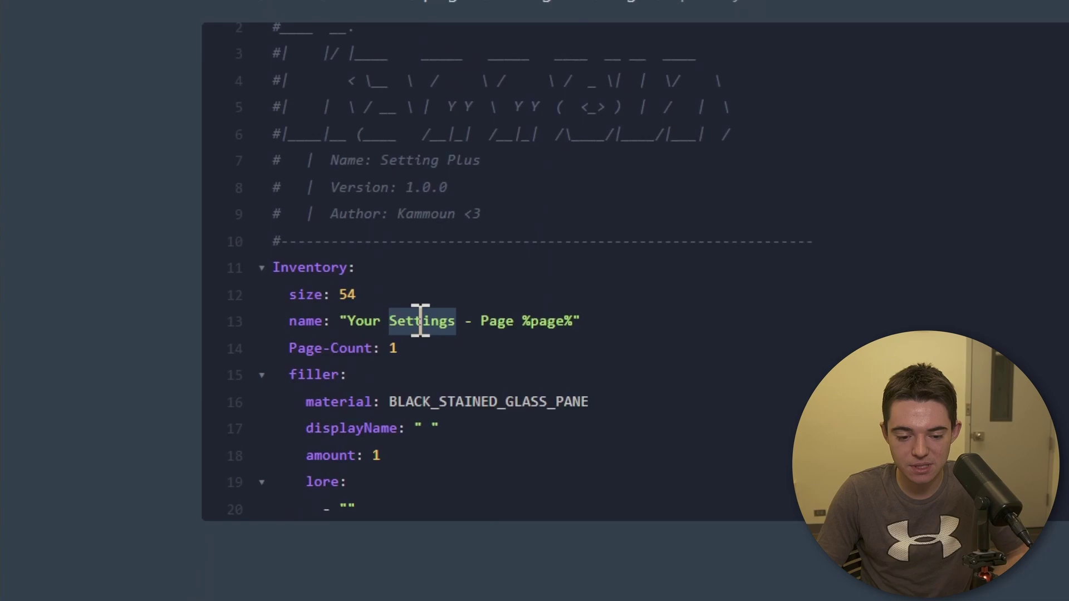
text(optio)
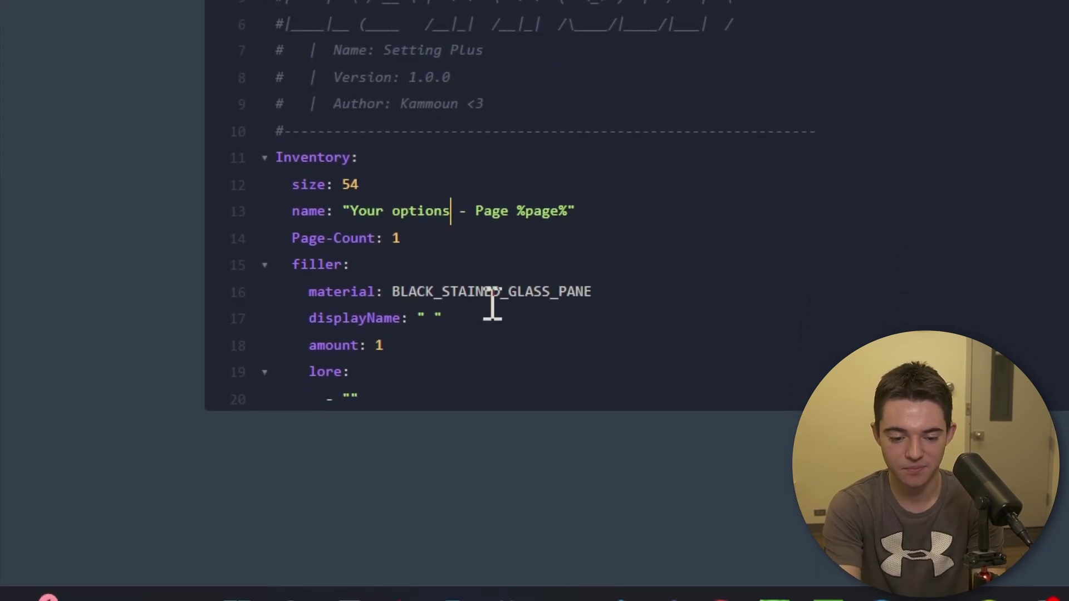
- Change the name of setting 1 in options.yml from the fly entry to "&aScoreboard"
scroll(501, 284, down, 5)
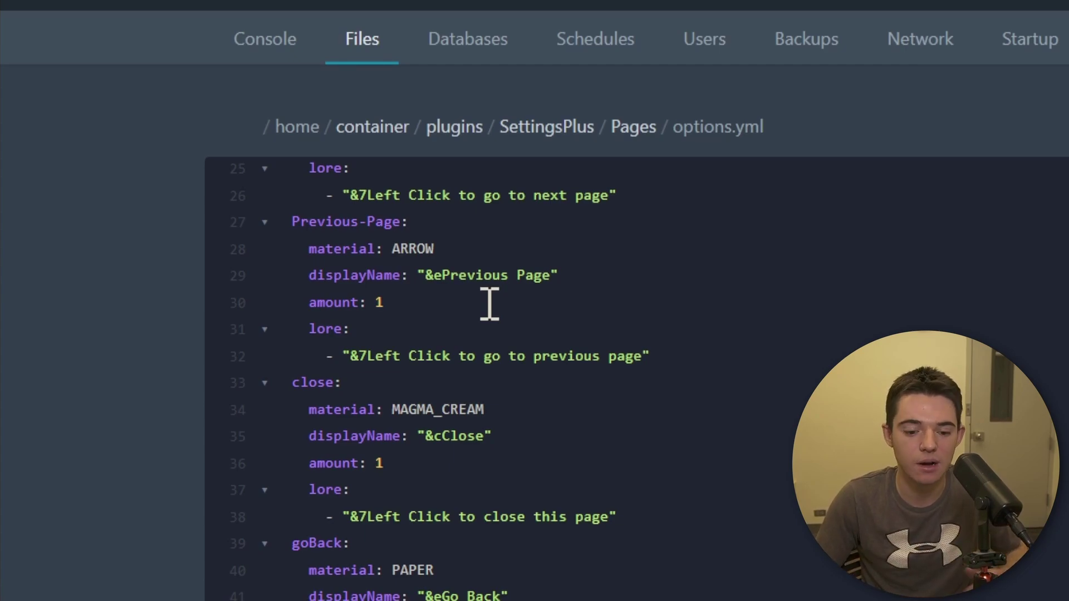
scroll(491, 301, down, 5)
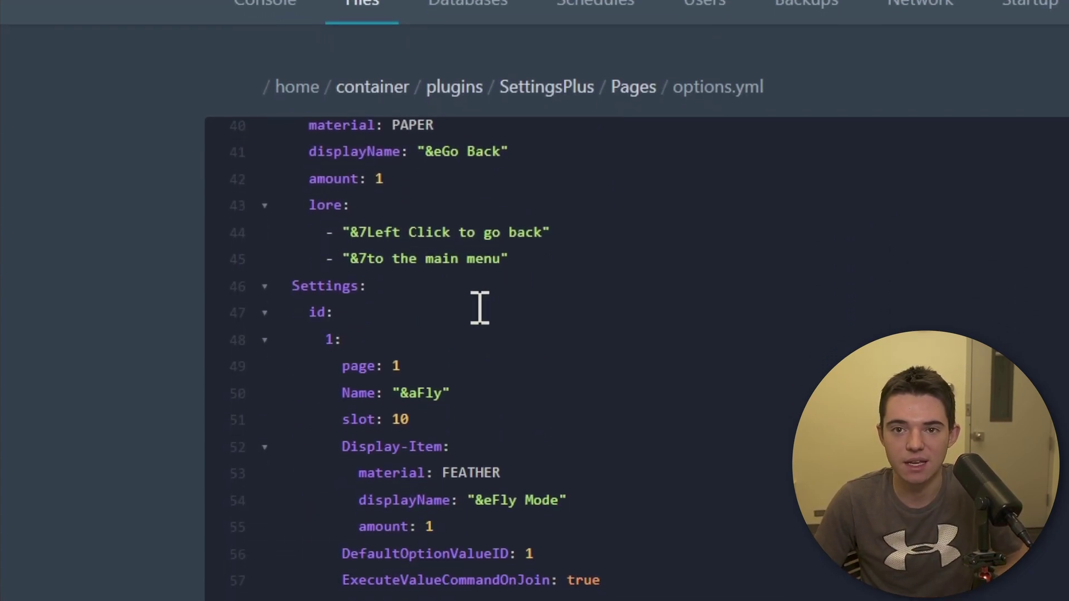
scroll(479, 304, down, 2)
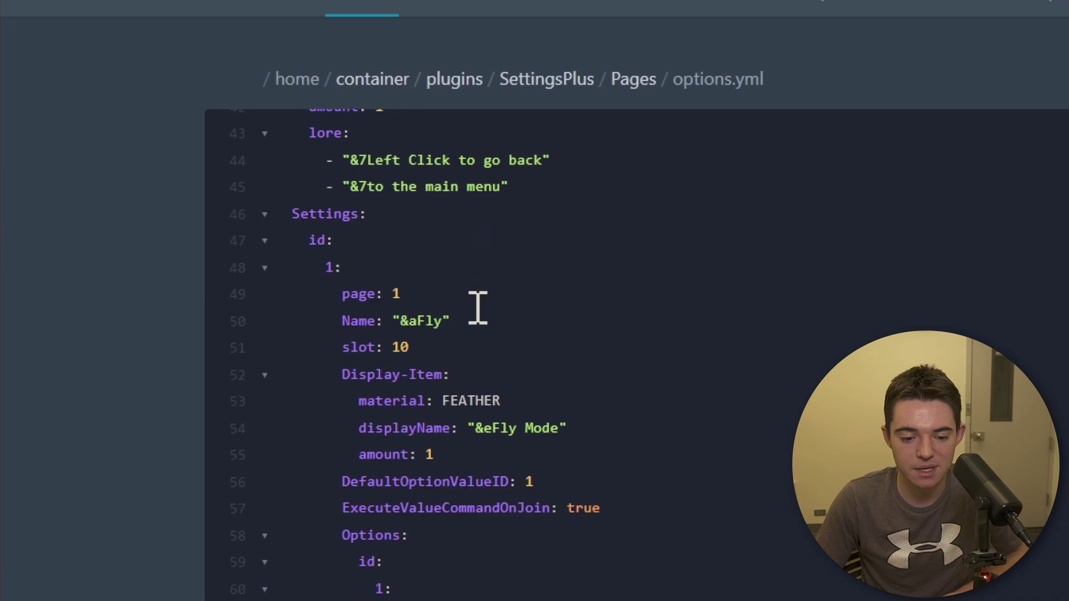
click(445, 262)
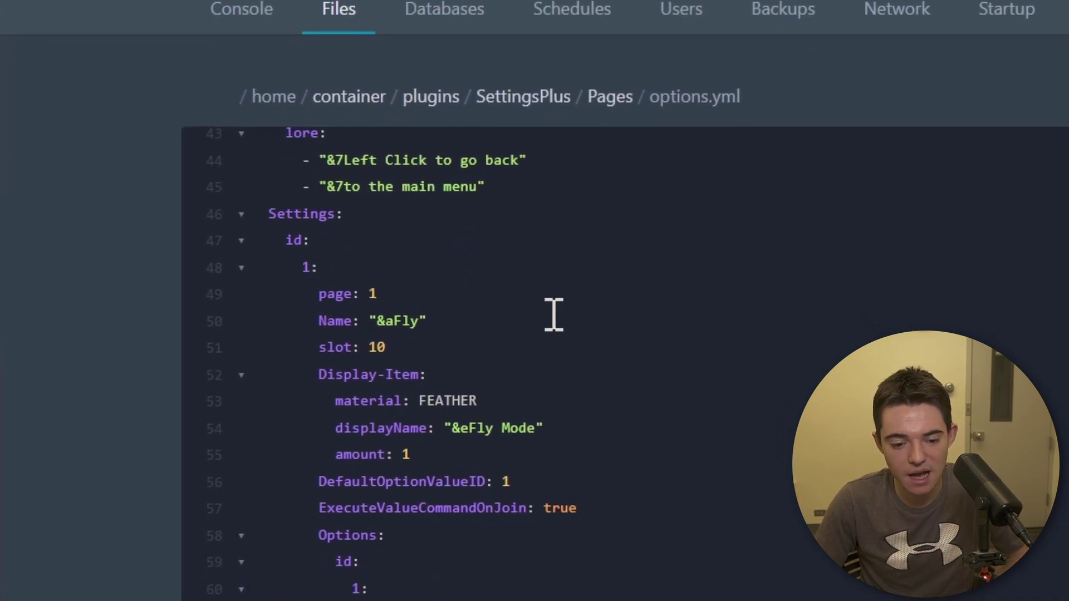
click(440, 345)
key(Left)
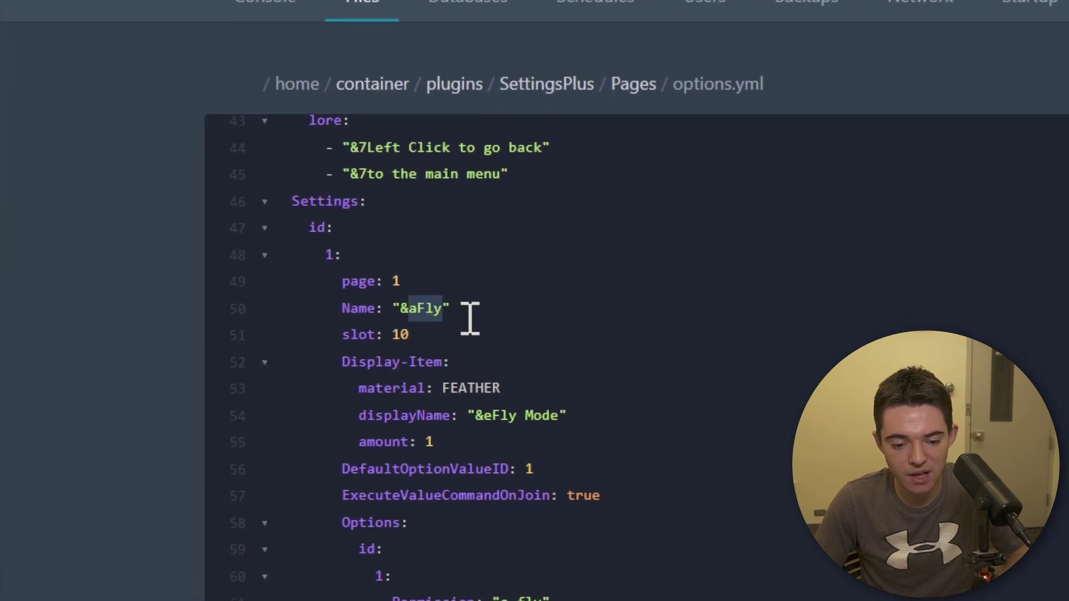
text(==)
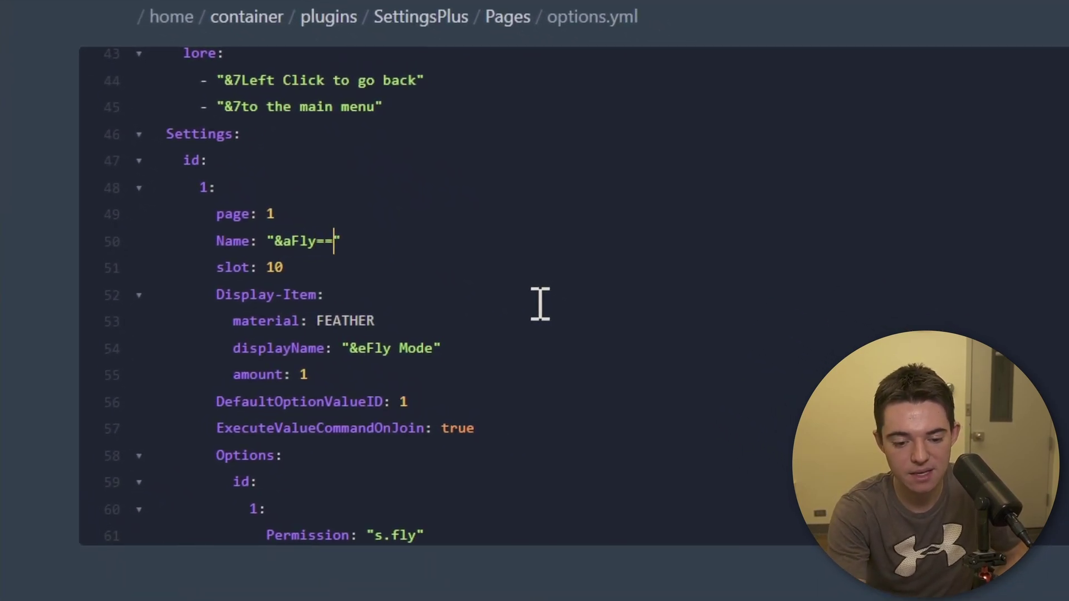
key(BackSpace)
key(BackSpace)
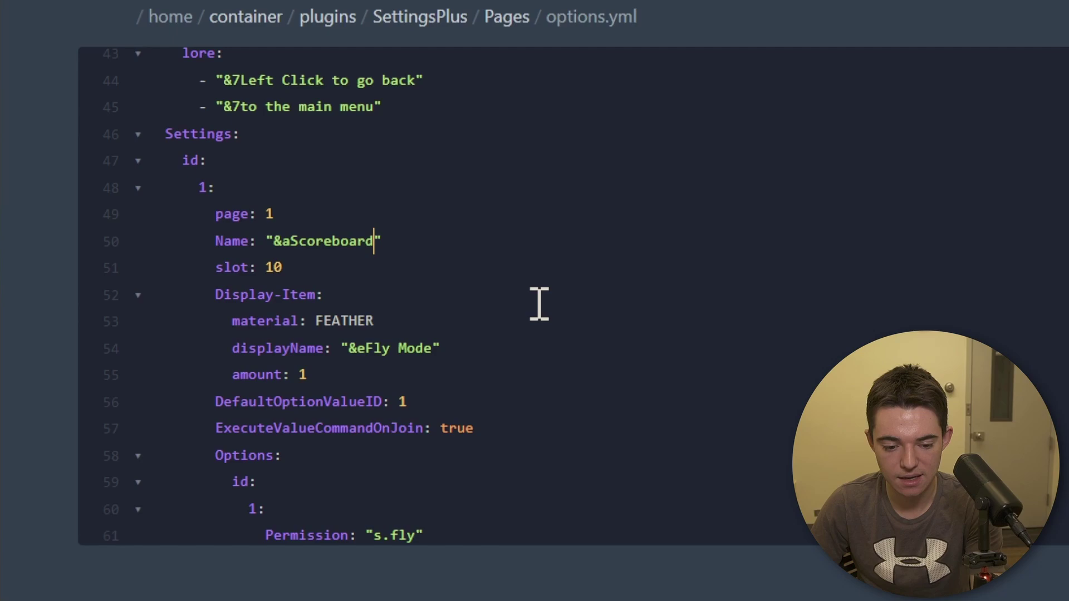
- Set the display name of setting 1's Display-Item to "&eScoreboard"
click(435, 348)
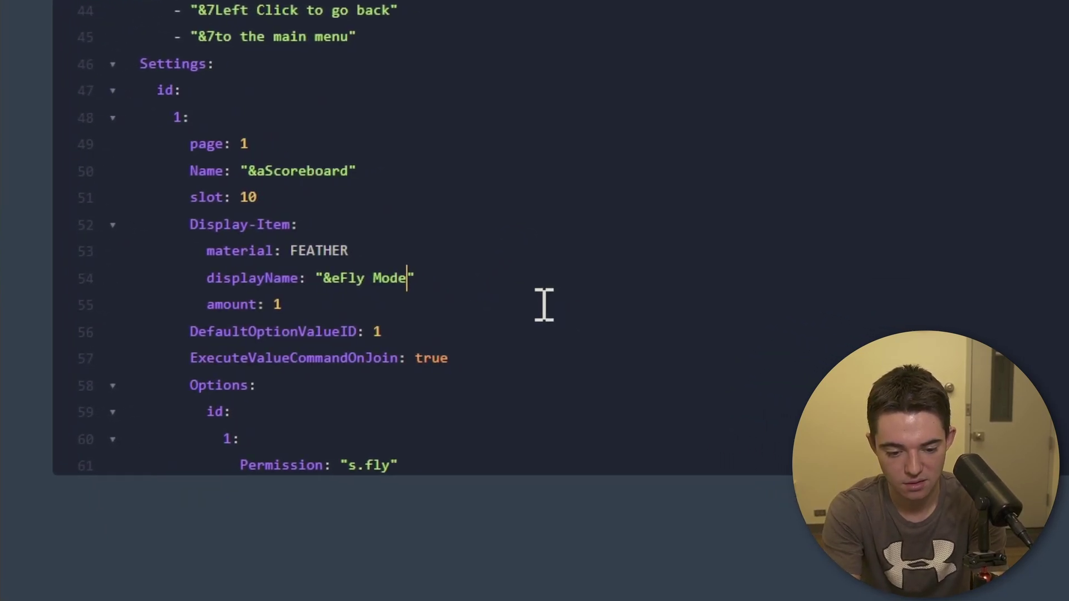
key(BackSpace)
key(BackSpace)
key(BackSpace)
key(BackSpace)
key(BackSpace)
key(BackSpace)
key(BackSpace)
key(BackSpace)
text(Scoreboa)
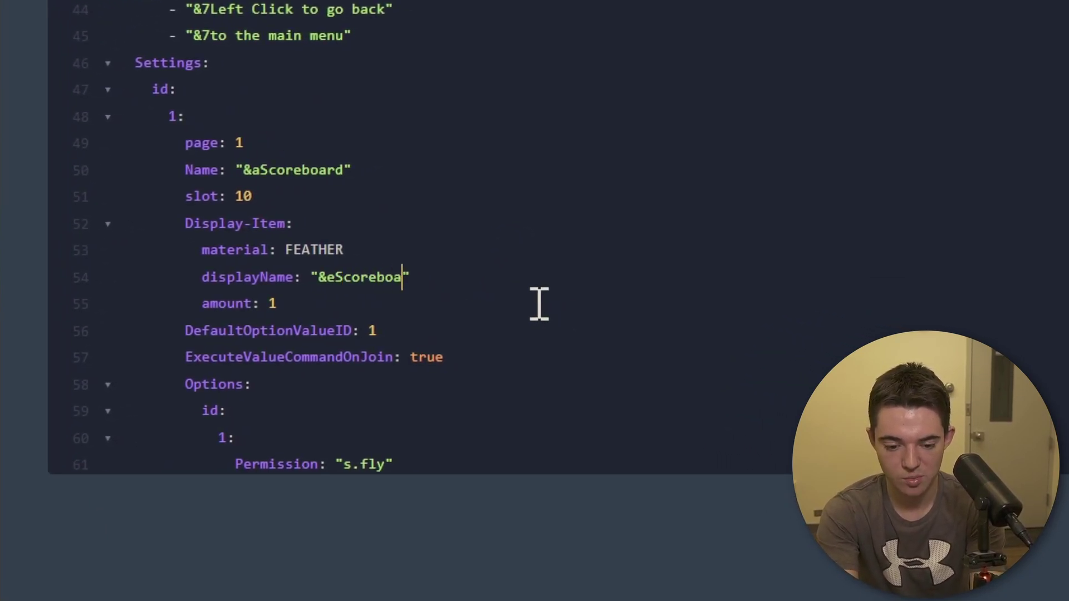
text(rd)
click(539, 303)
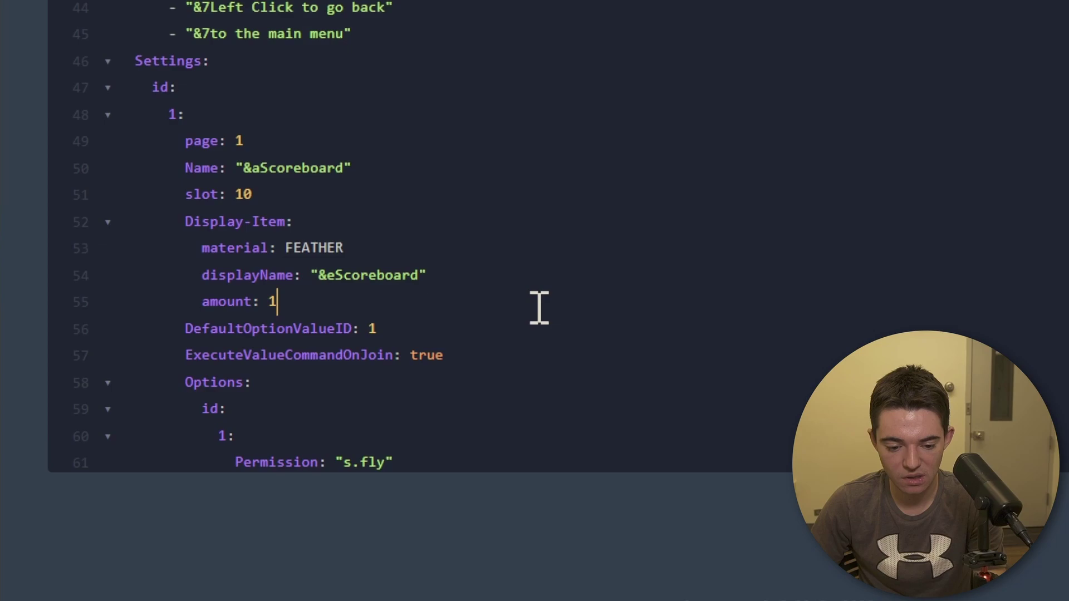
- Clear the permission value of option 1 under the Scoreboard setting, leaving empty quotes
scroll(539, 305, down, 5)
scroll(500, 309, down, 2)
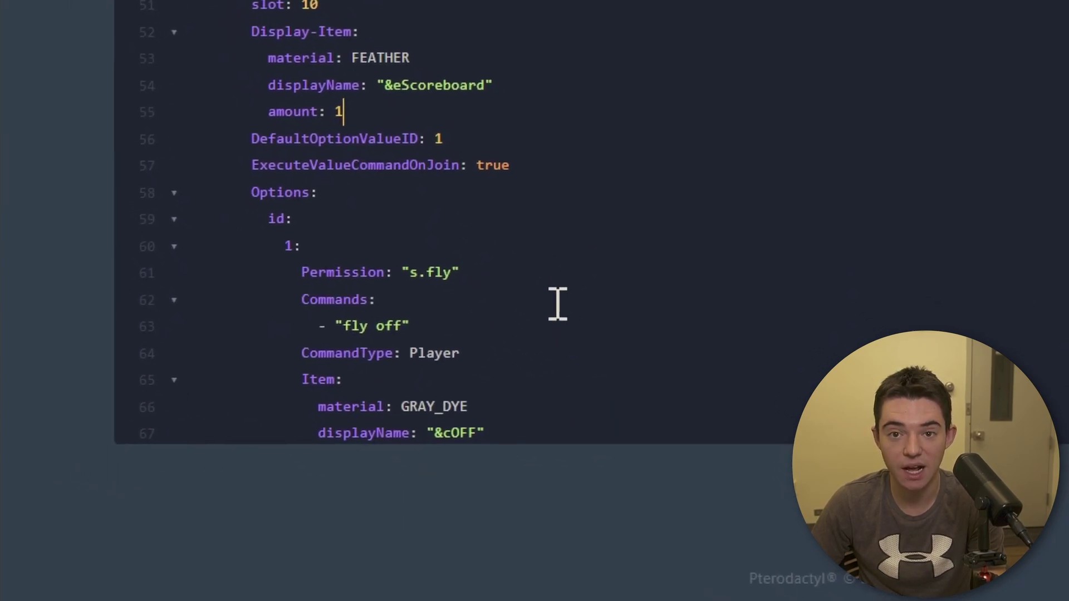
click(519, 303)
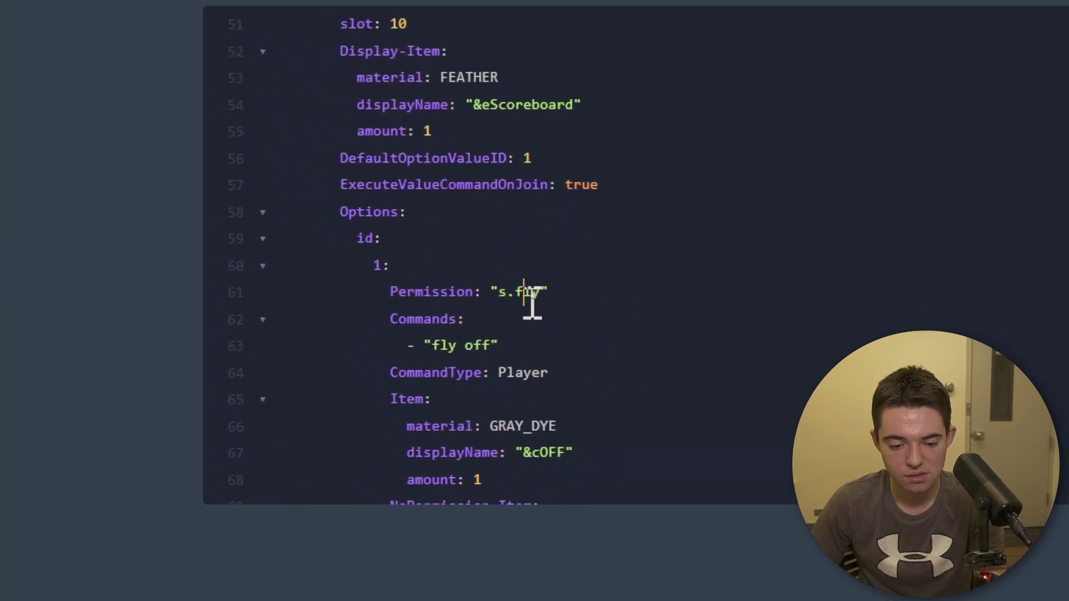
key(BackSpace)
key(BackSpace)
key(BackSpace)
key(BackSpace)
key(BackSpace)
key(BackSpace)
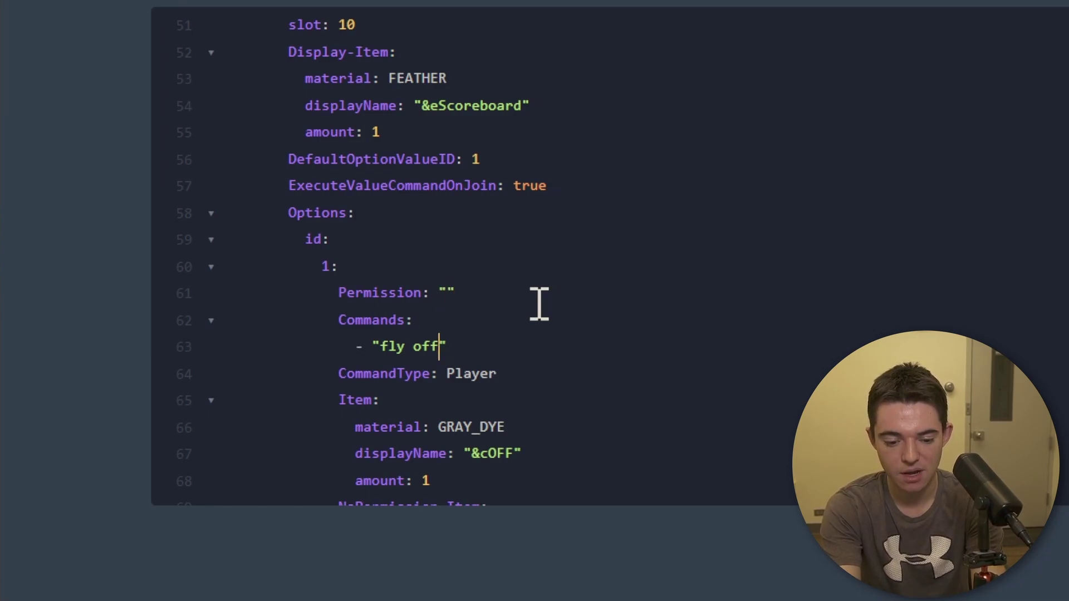
- Replace option 1's command with "tab scoreboard on"
key(ctrl+shift+Left)
key(ctrl+shift+Left)
key(BackSpace)
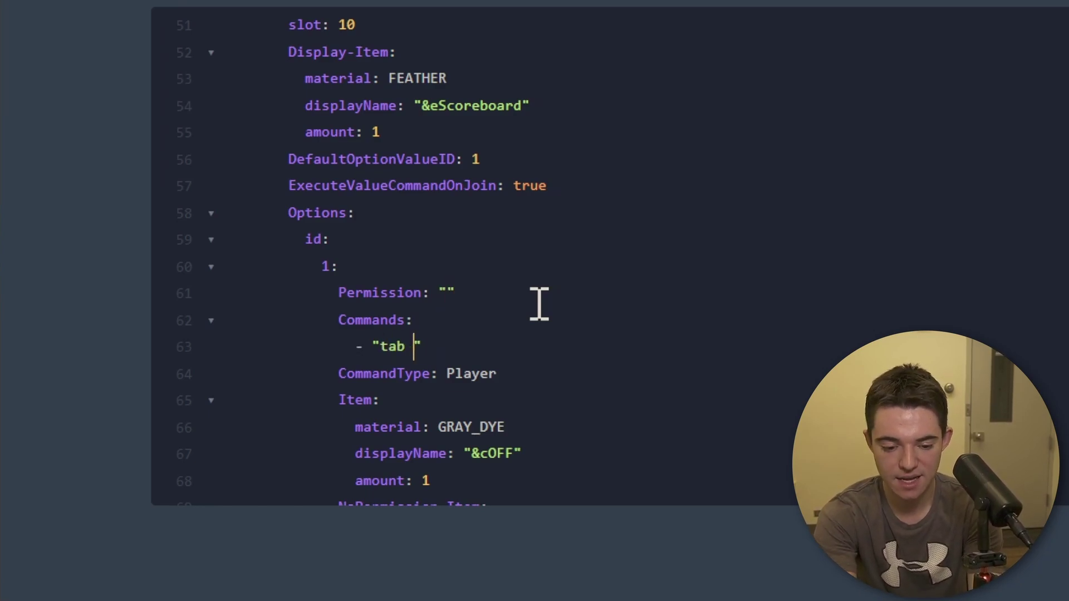
text(scoreboard)
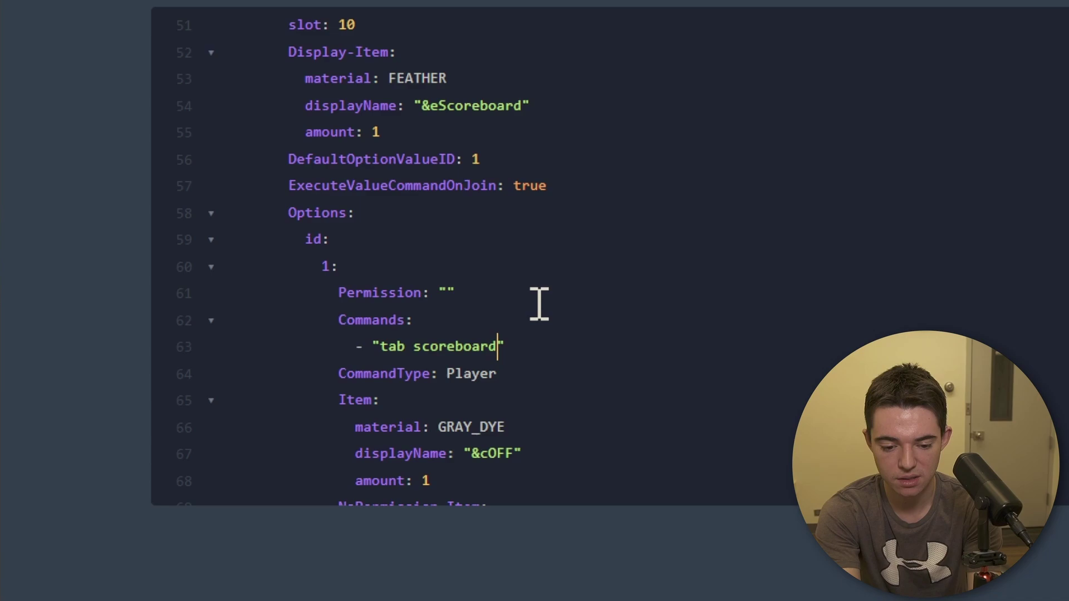
text( on)
- Set option 1's item material to LIME_DYE and its display name to "&AON"
key(Down)
key(Down)
key(Down)
key(End)
key(ctrl+BackSpace)
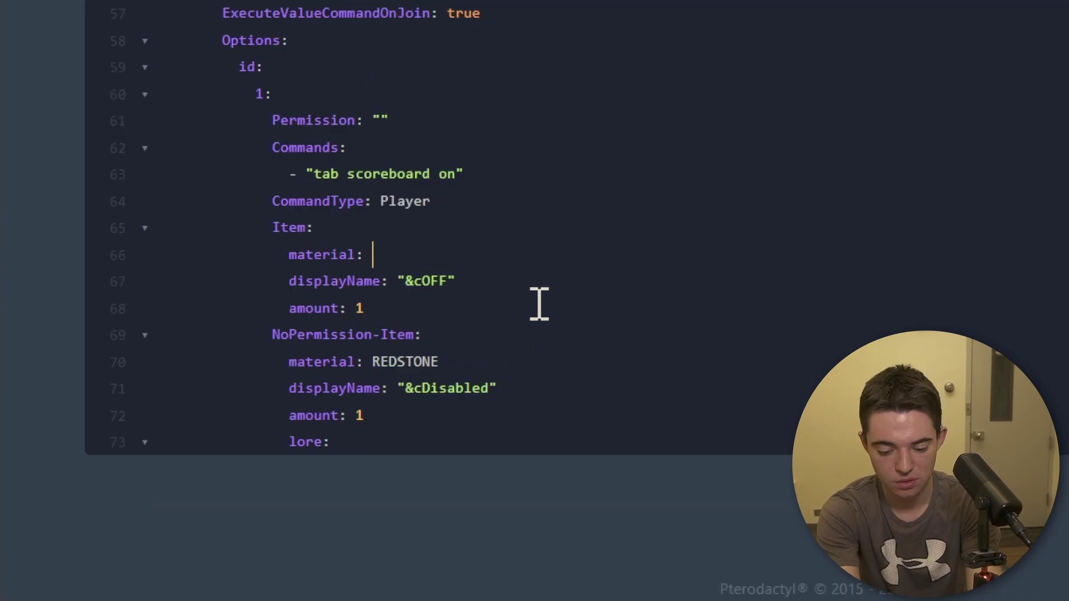
text(LIME_DYE)
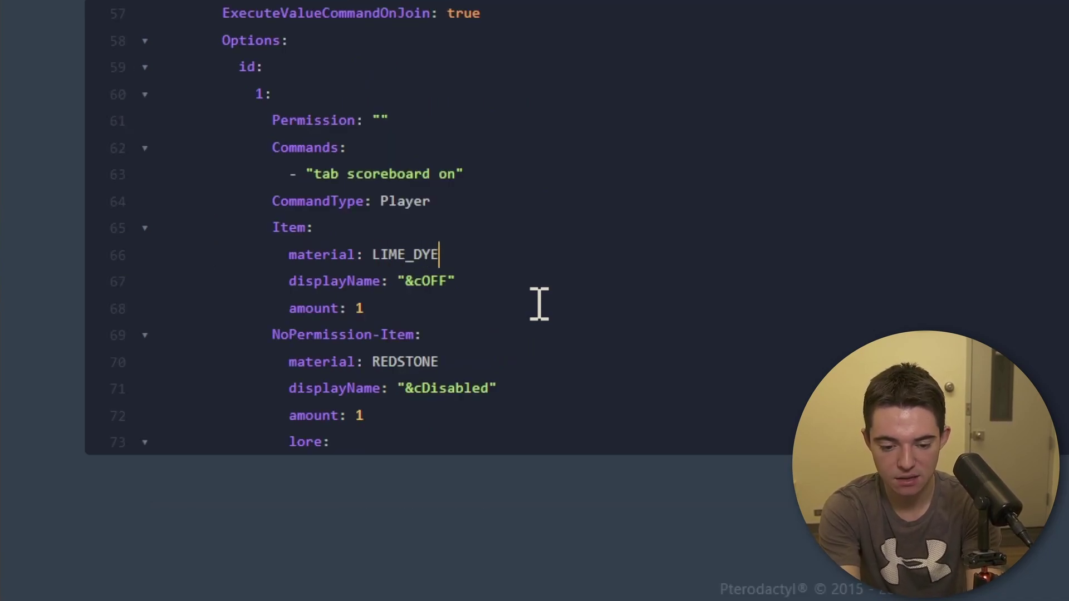
key(Down)
key(Down)
key(Down)
key(Down)
- Delete the whole NoPermission-Item block, including its lore, from option 1
scroll(539, 304, down, 2)
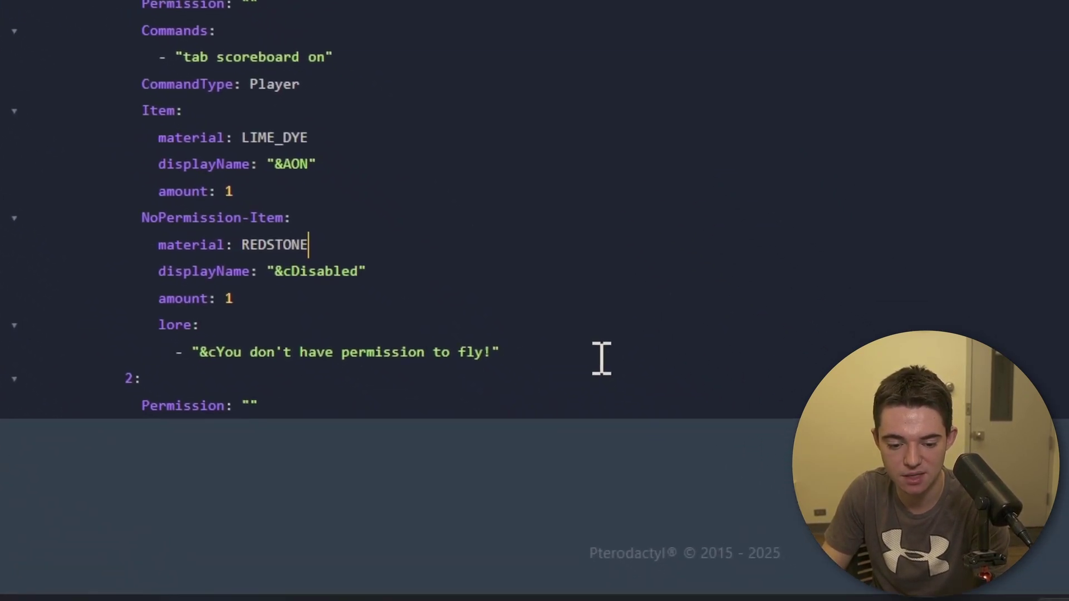
drag(601, 358, 103, 222)
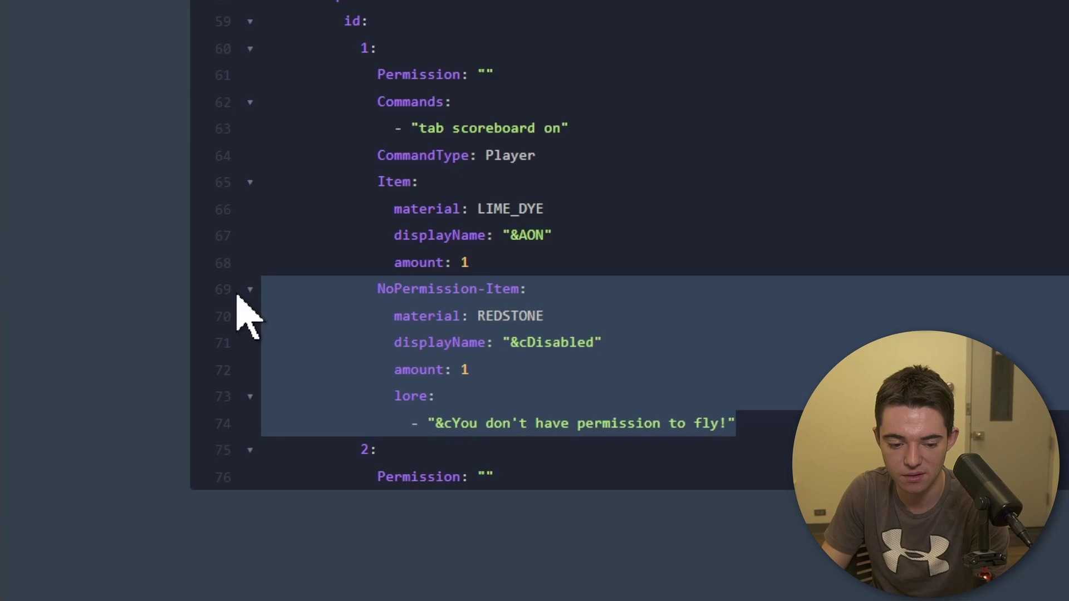
key(BackSpace)
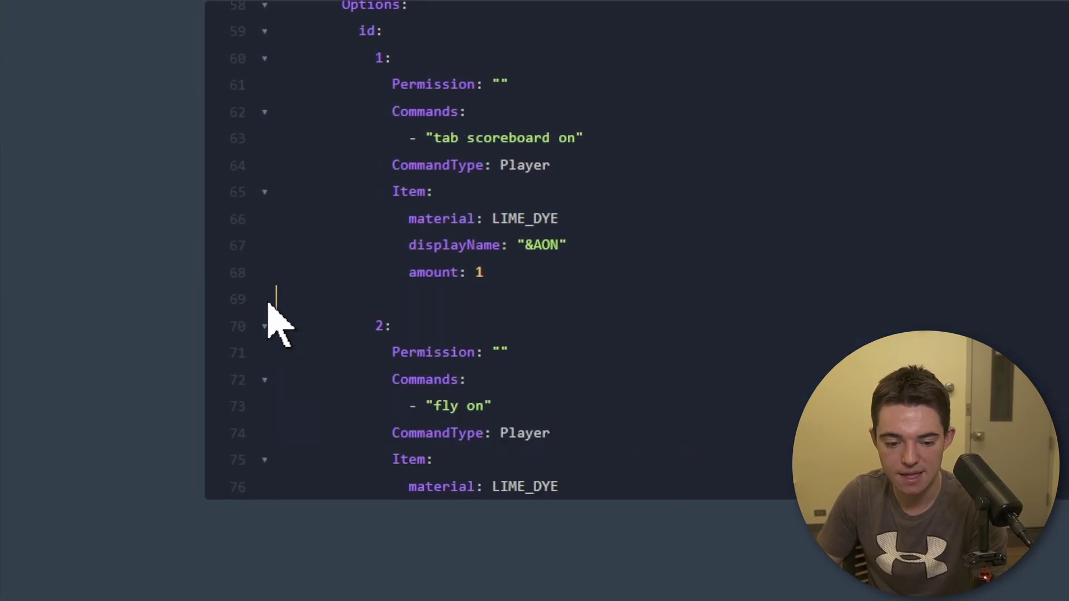
- Replace the fly command of option 2 with "tab scoreboard off"
scroll(282, 315, down, 3)
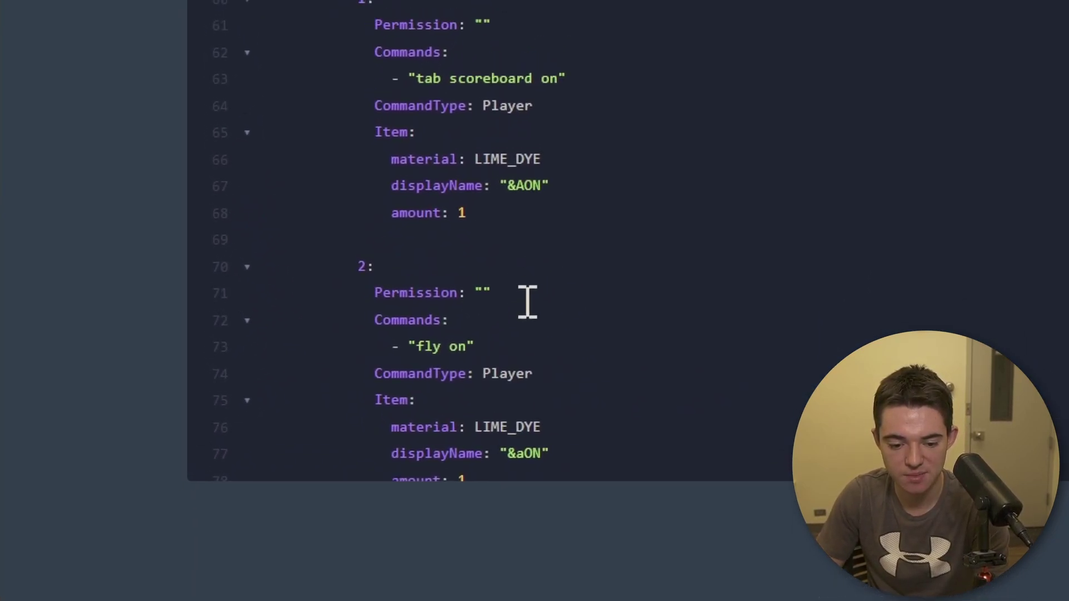
scroll(528, 300, down, 1)
click(466, 311)
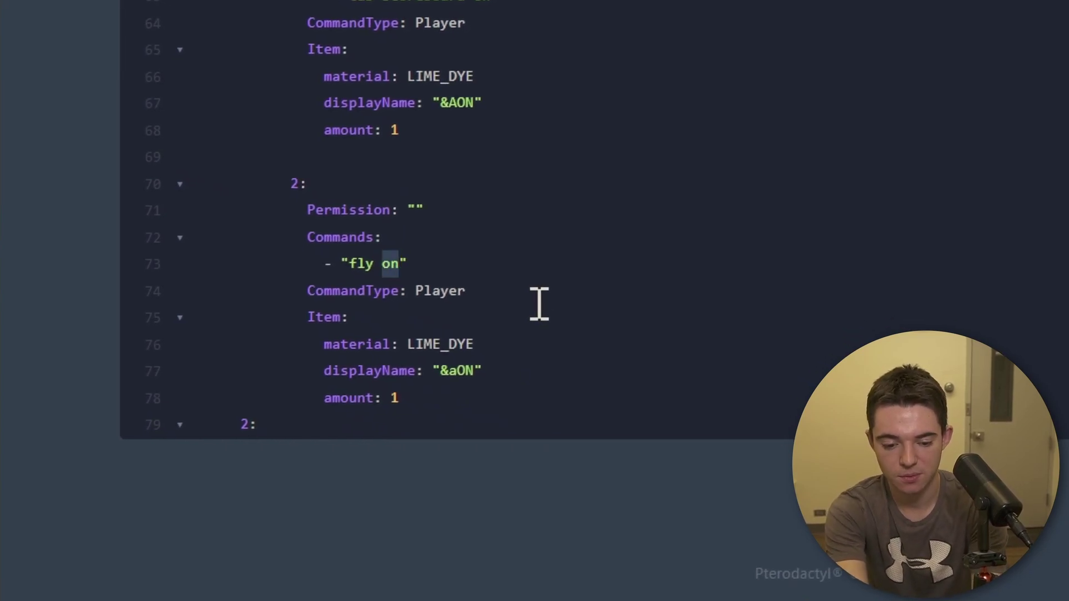
key(BackSpace)
key(BackSpace)
key(BackSpace)
key(BackSpace)
key(BackSpace)
key(BackSpace)
text(tab sc)
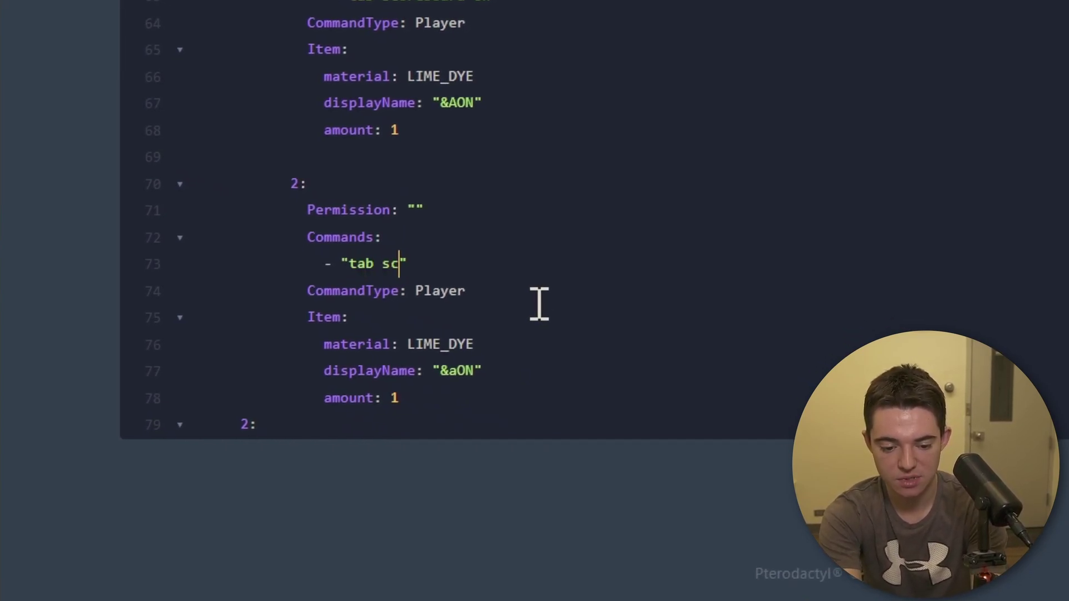
text(oreboard )
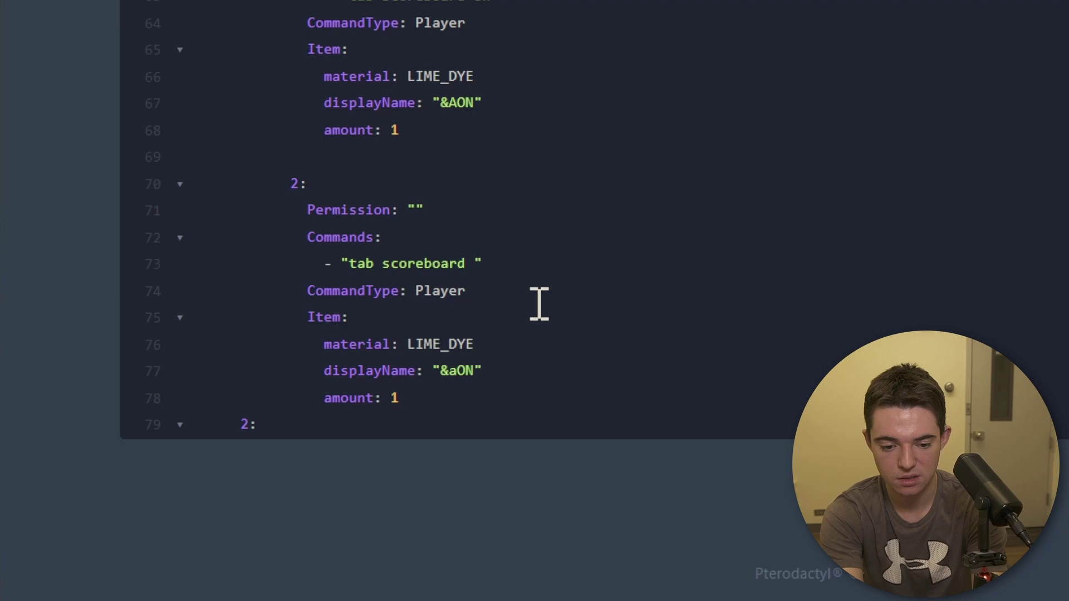
text(off)
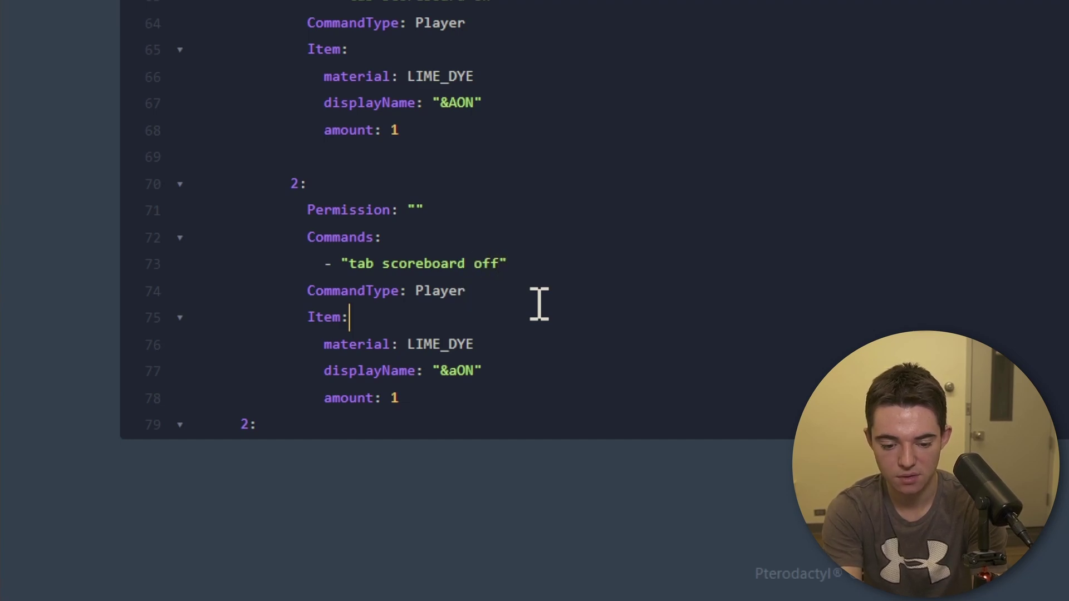
- Set option 2's item material to RED_DYE and display name to "&4OFF", and save options.yml
key(Down)
key(End)
key(ctrl+shift+Left)
text(RED_DYE)
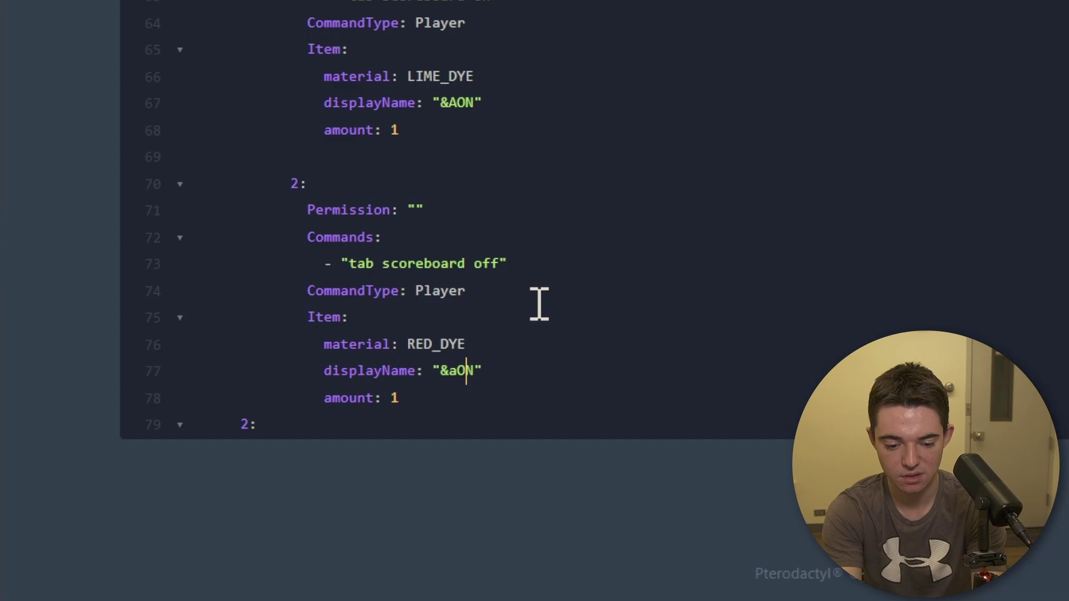
key(Right)
key(BackSpace)
text(FF)
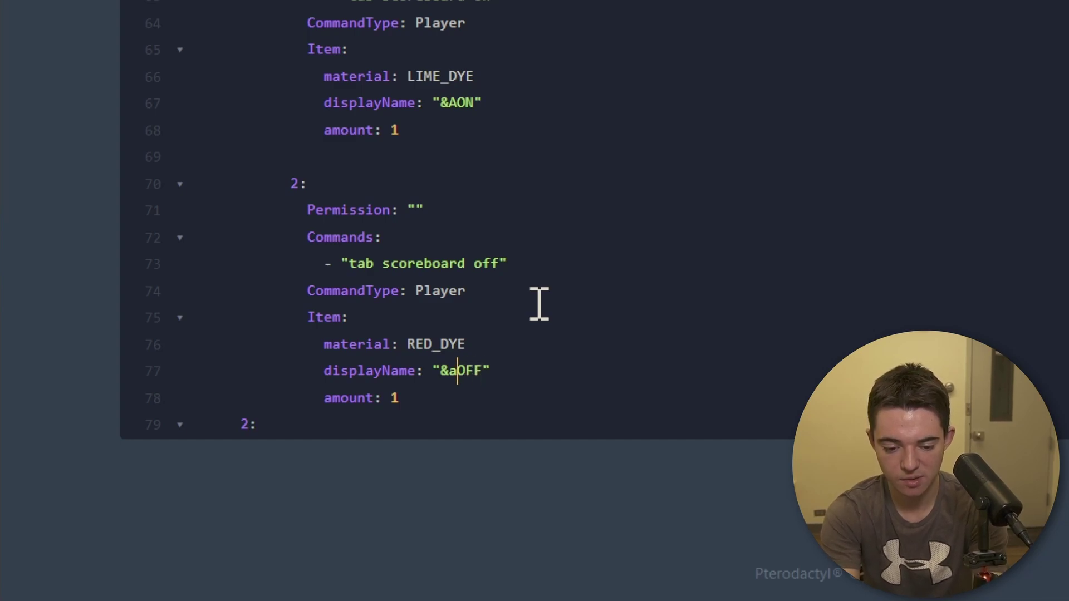
key(BackSpace)
text(d)
key(BackSpace)
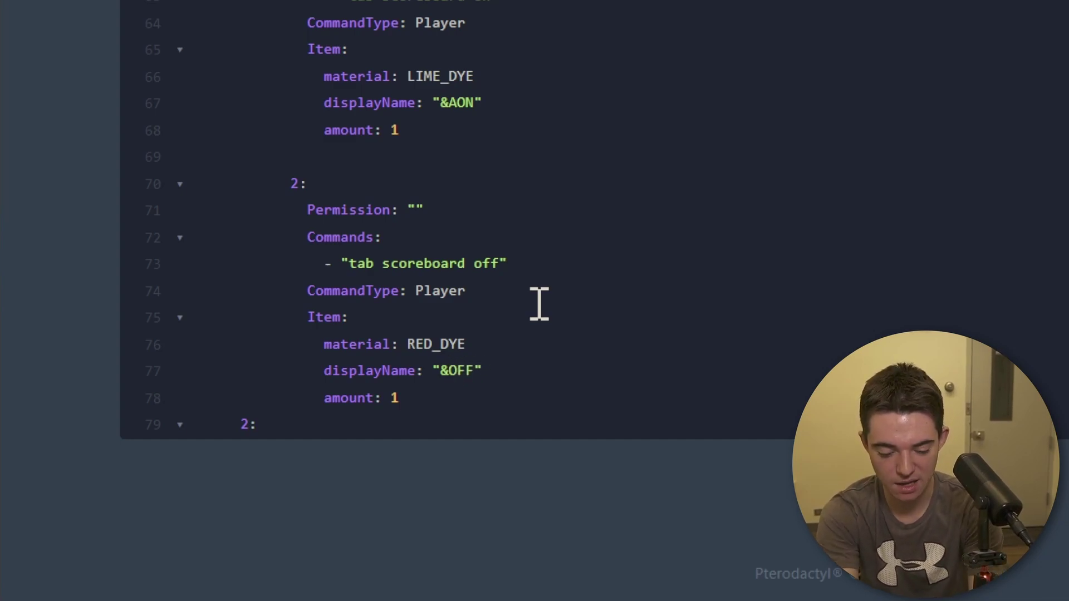
text(4)
key(ctrl+s)
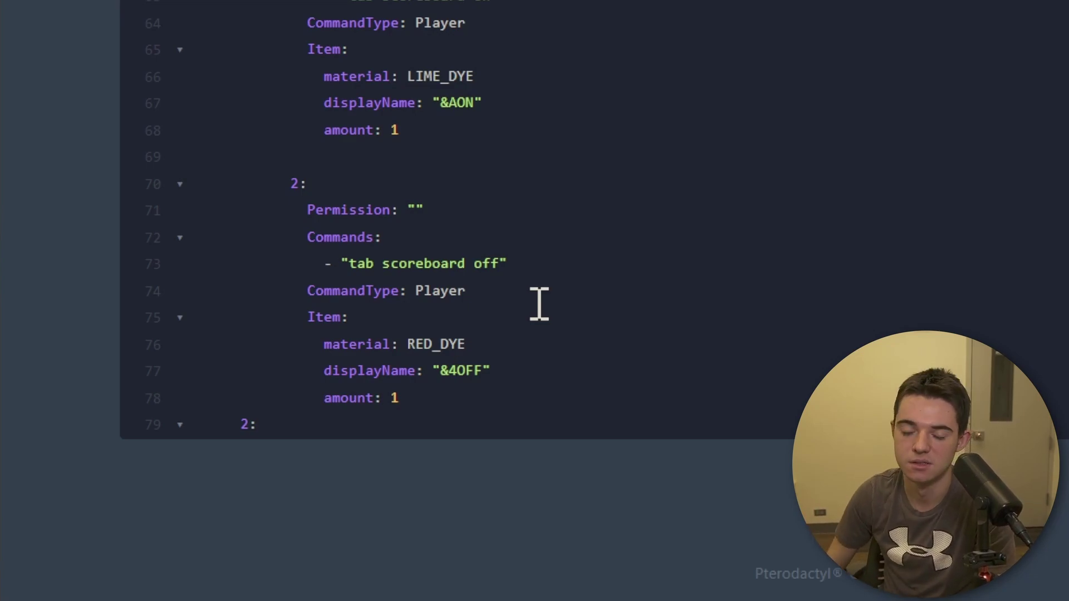
- Review the edited on and off options of the Scoreboard setting in options.yml
scroll(557, 304, up, 3)
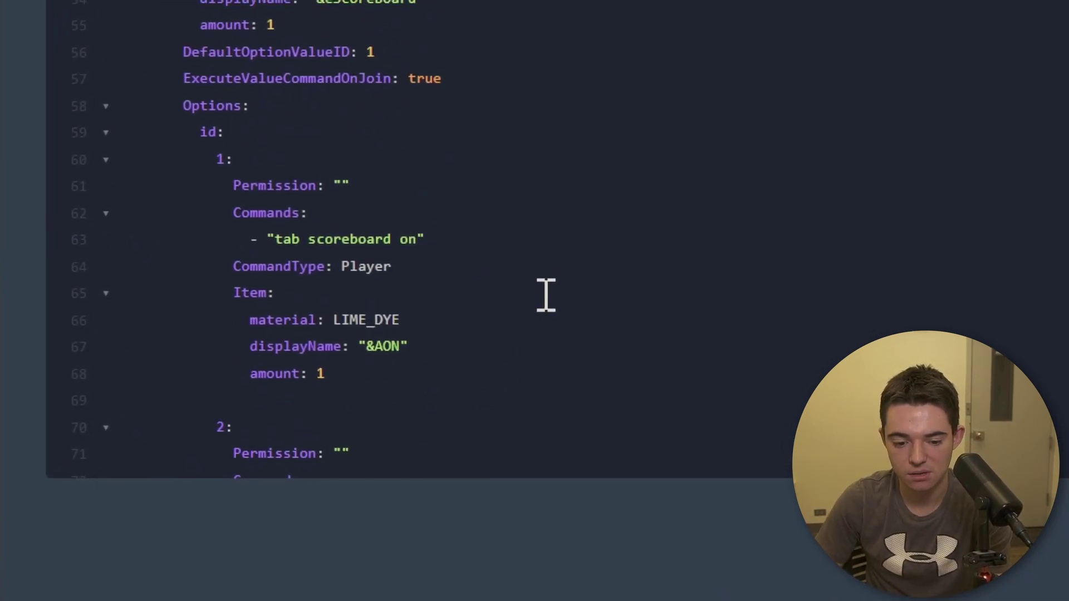
scroll(612, 298, down, 3)
click(620, 297)
scroll(539, 301, down, 2)
click(539, 301)
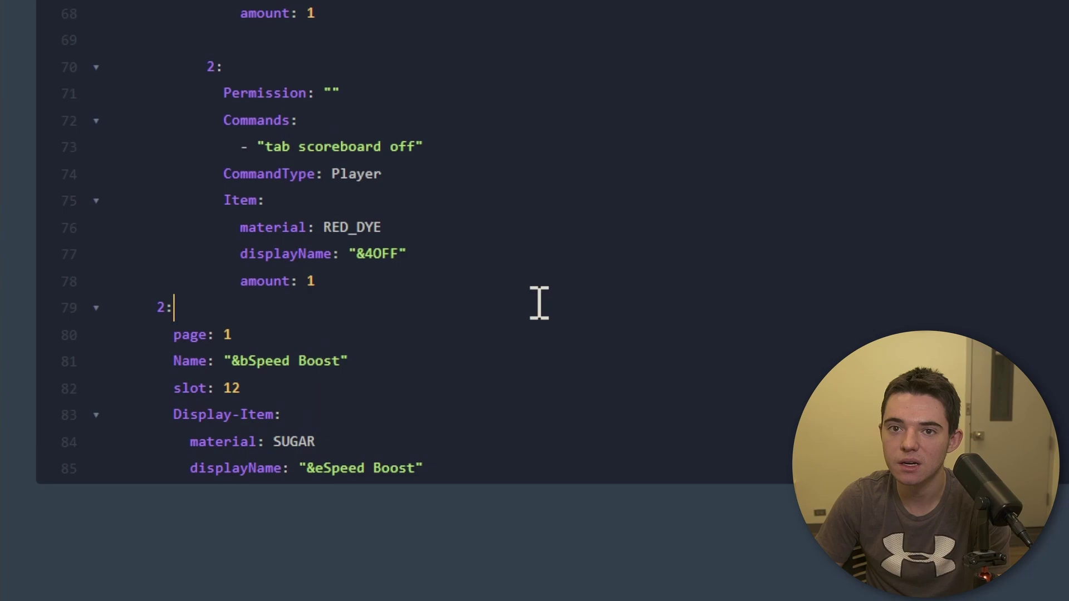
scroll(539, 300, up, 2)
key(Up)
key(Up)
key(Up)
key(Up)
key(Up)
key(Up)
key(Up)
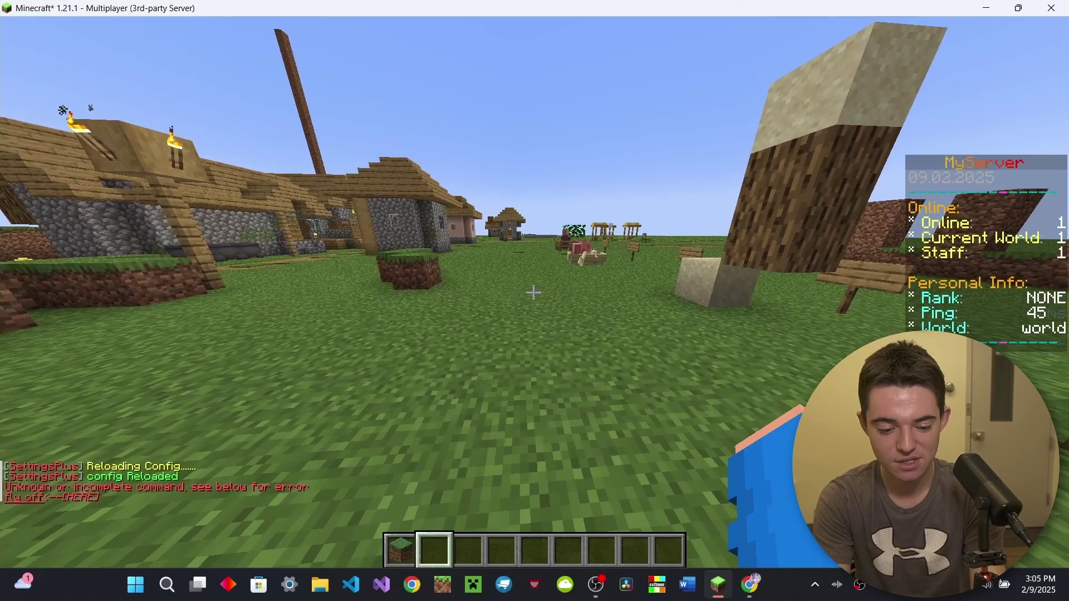
- Switch to Minecraft and reload the plugin configuration with /sp reload
text(/sp reload)
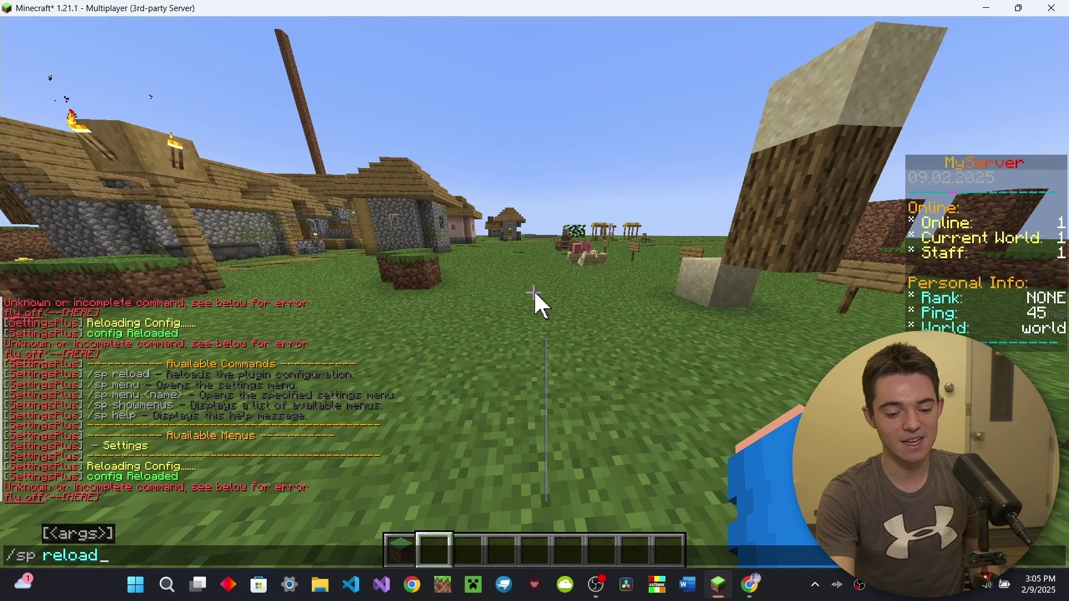
key(Return)
- Open the plugin's Settings menu with the /settings command and go to the custom "Your options" page
key(slash)
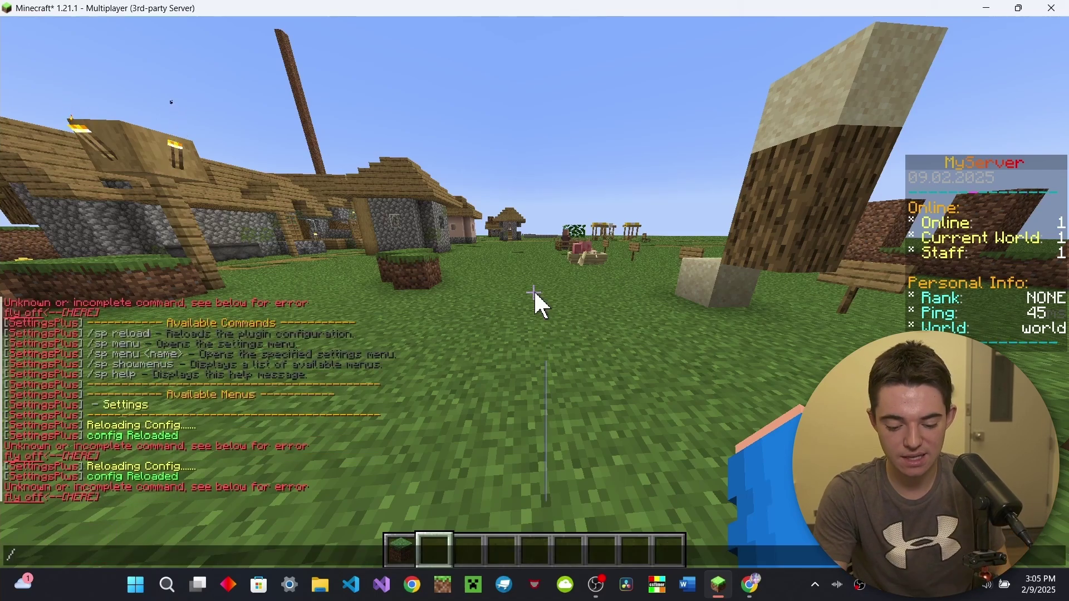
text(s)
key(Tab)
key(Tab)
key(Tab)
key(Tab)
key(Tab)
key(Tab)
key(Tab)
key(Tab)
key(Tab)
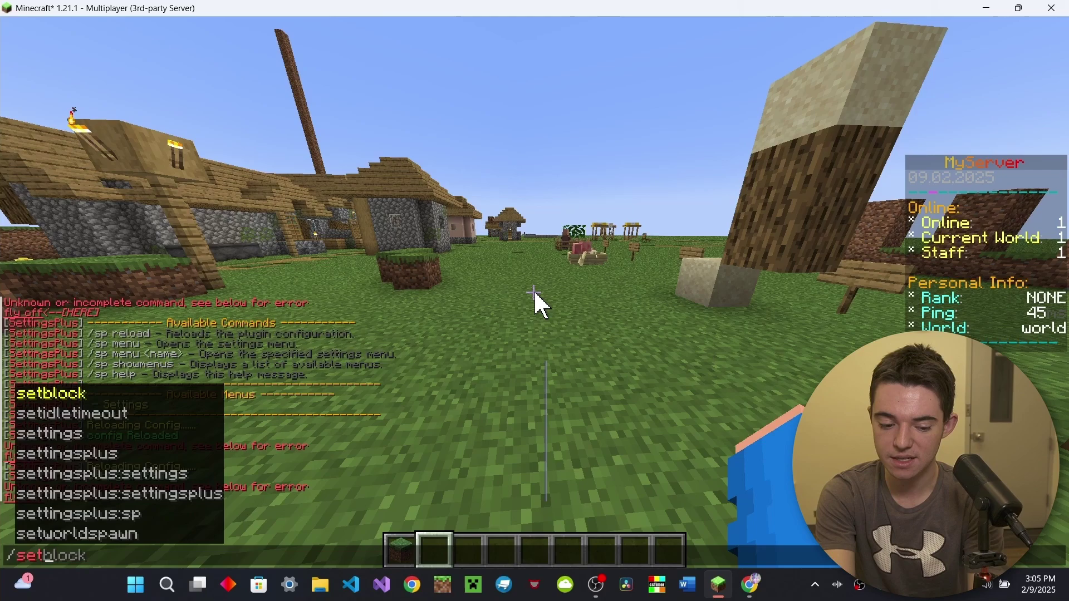
key(Tab)
key(Return)
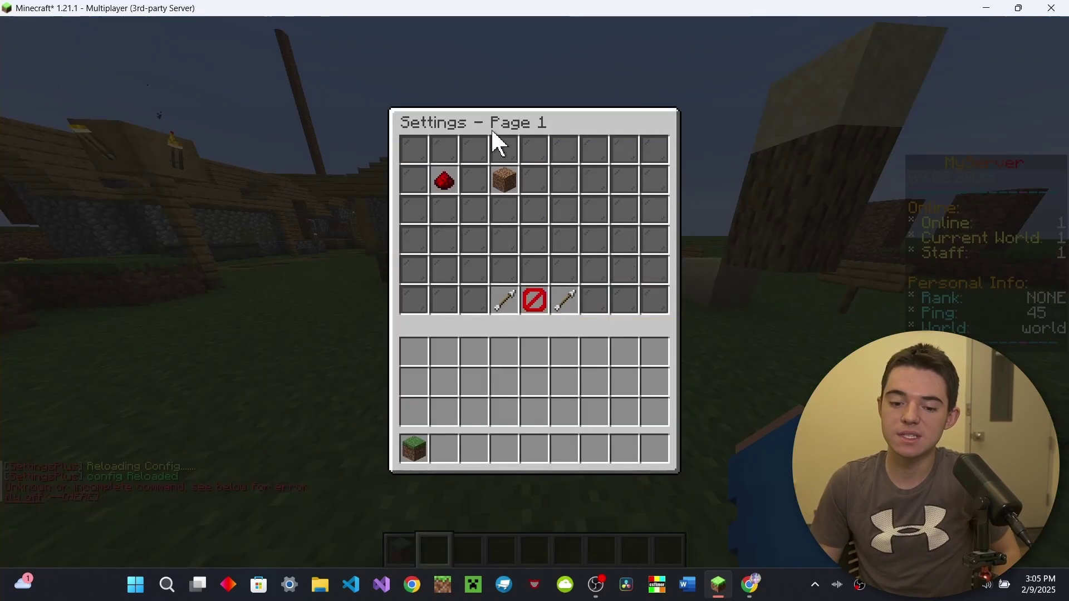
click(497, 192)
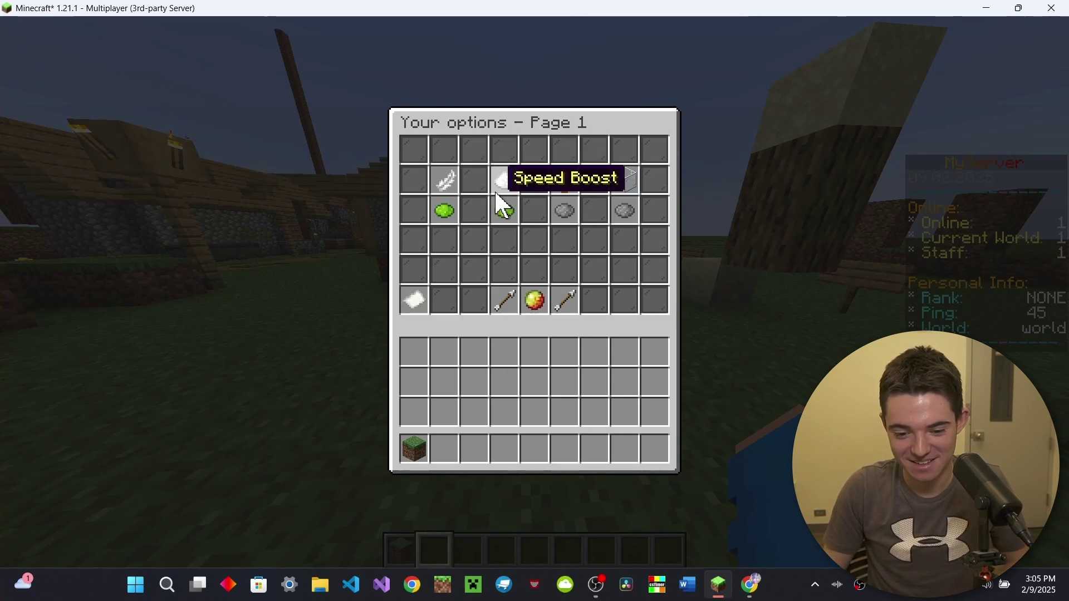
- Test the scoreboard setting by toggling its dye item off and on repeatedly on the "Your options" page
click(445, 211)
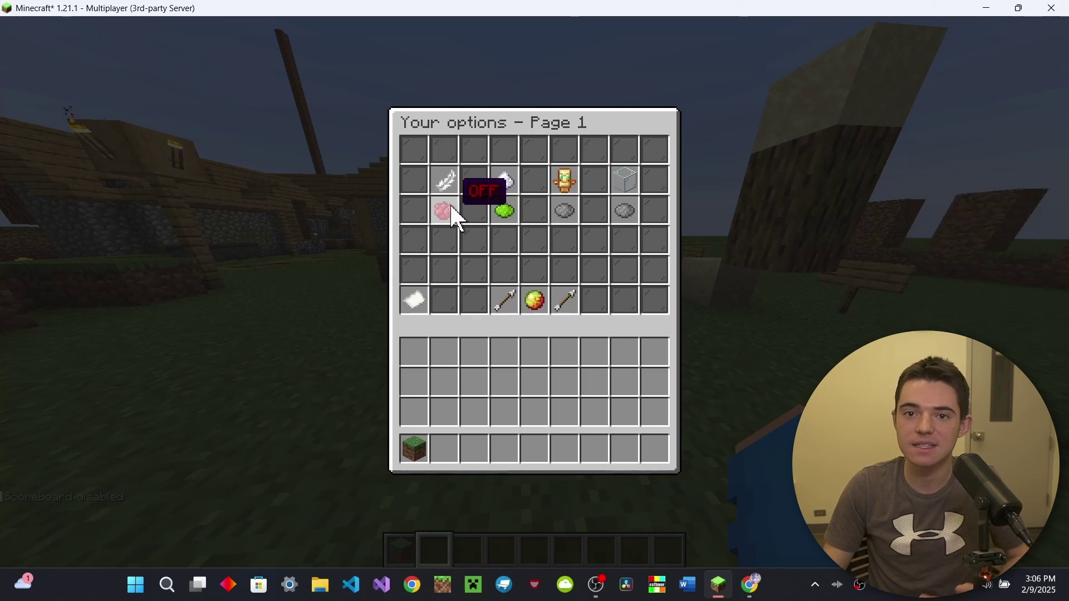
click(454, 211)
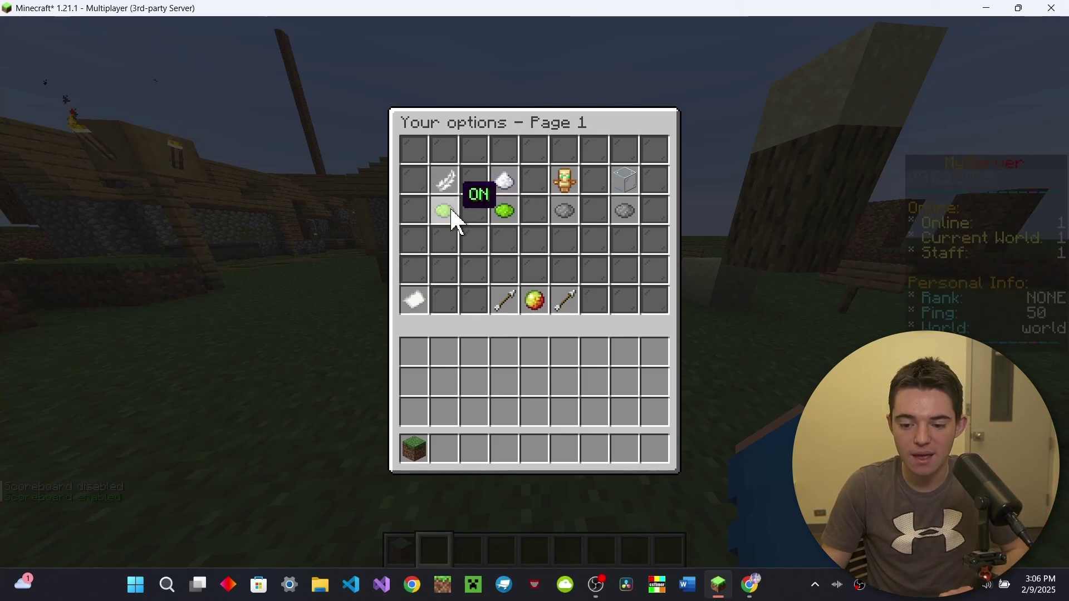
click(451, 213)
click(450, 214)
click(449, 216)
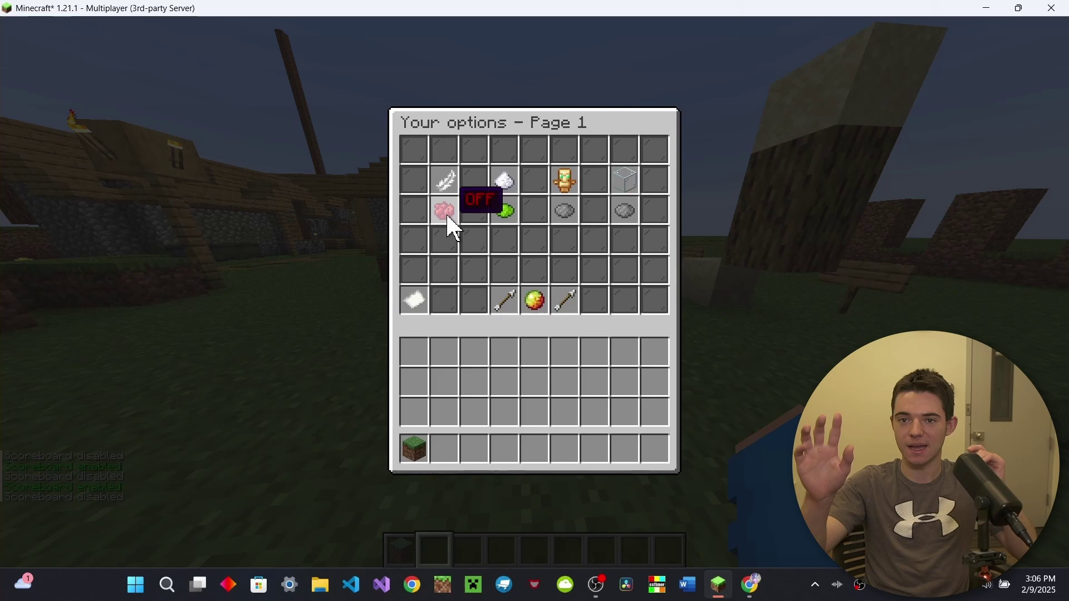
click(446, 214)
click(446, 214)
click(446, 213)
click(445, 212)
click(444, 211)
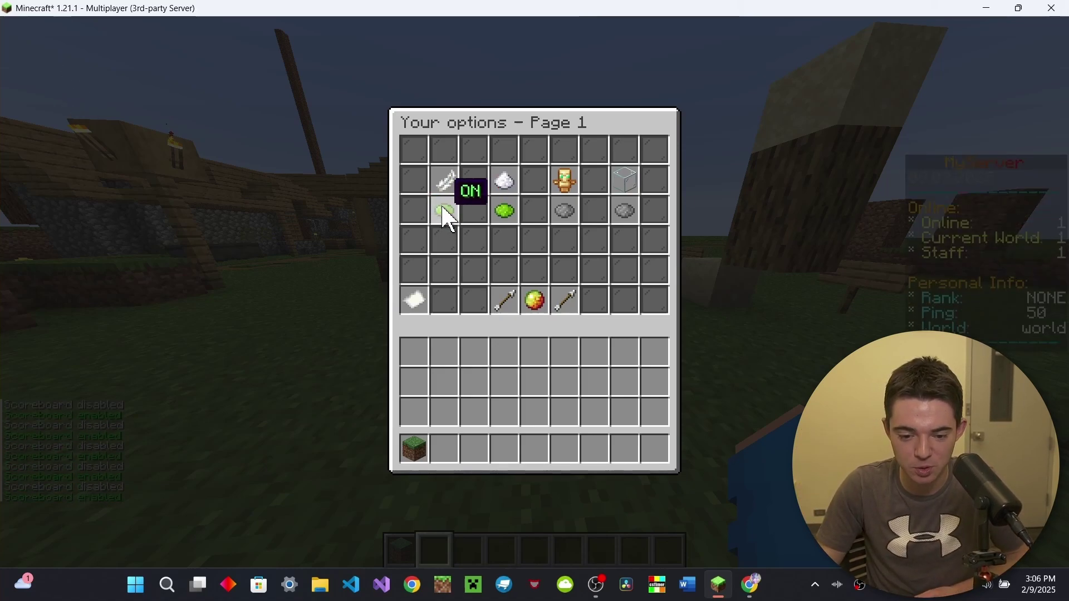
click(445, 211)
click(445, 211)
click(445, 211)
click(445, 210)
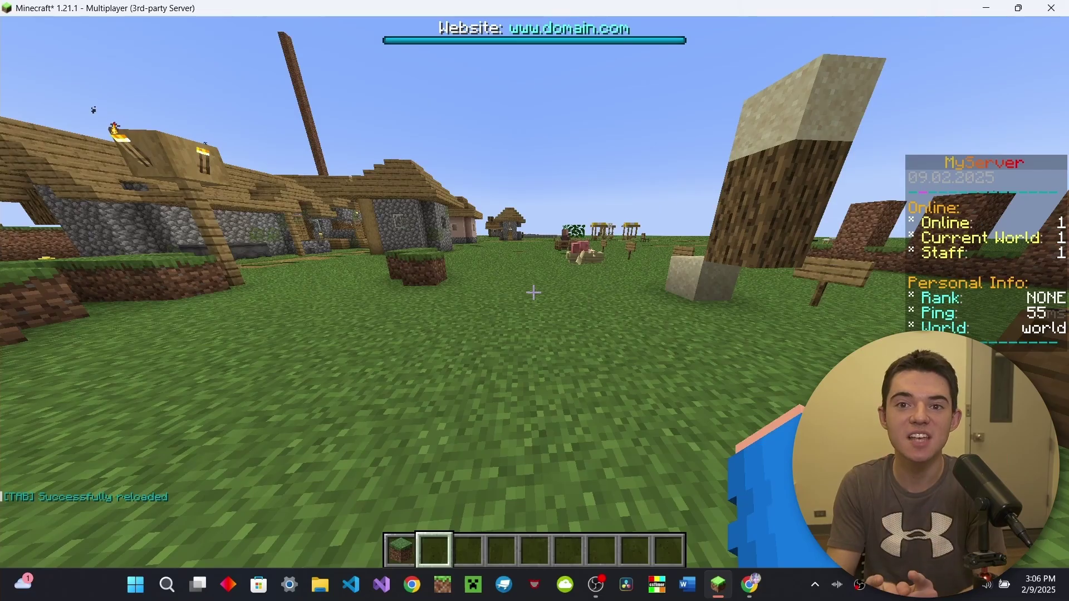
- Switch to options.yml in the browser and change the Speed Boost setting's Name to "Disable Bossbar"
key(Escape)
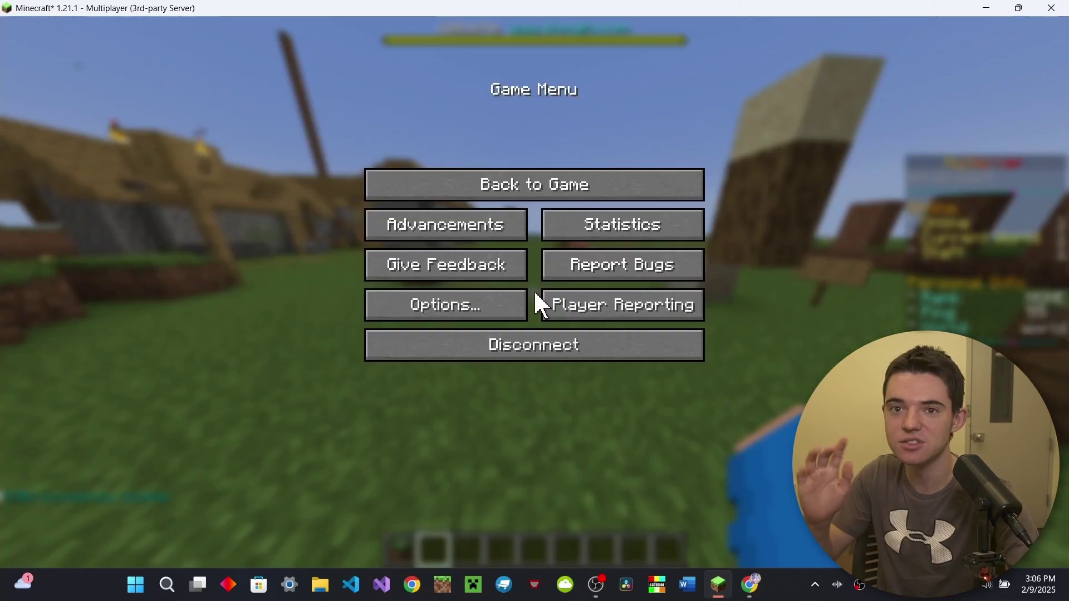
click(751, 585)
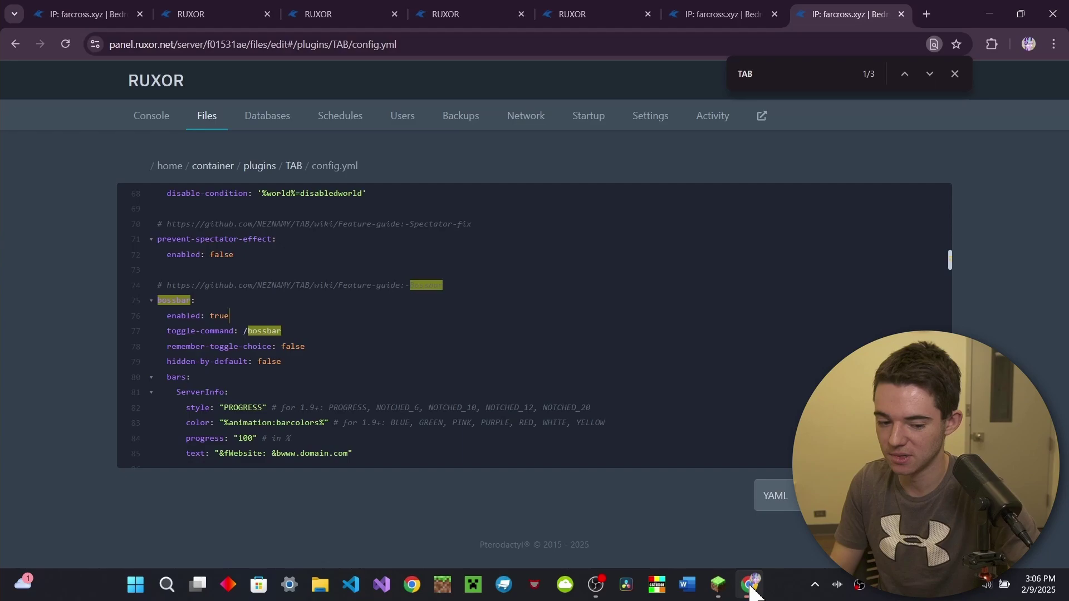
click(709, 13)
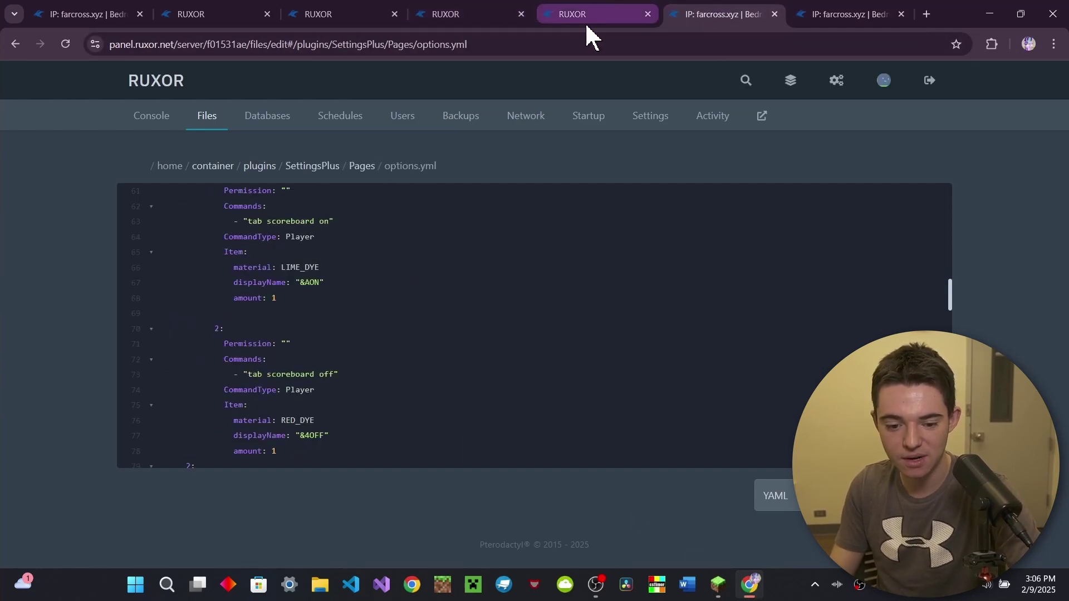
scroll(419, 320, up, 2)
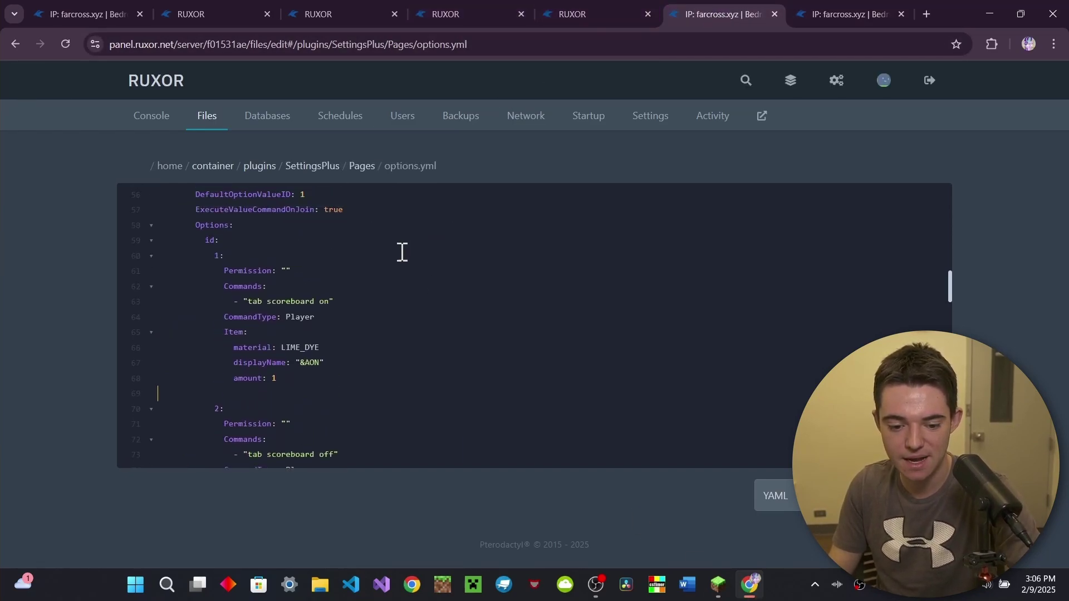
scroll(318, 410, down, 3)
scroll(332, 362, down, 5)
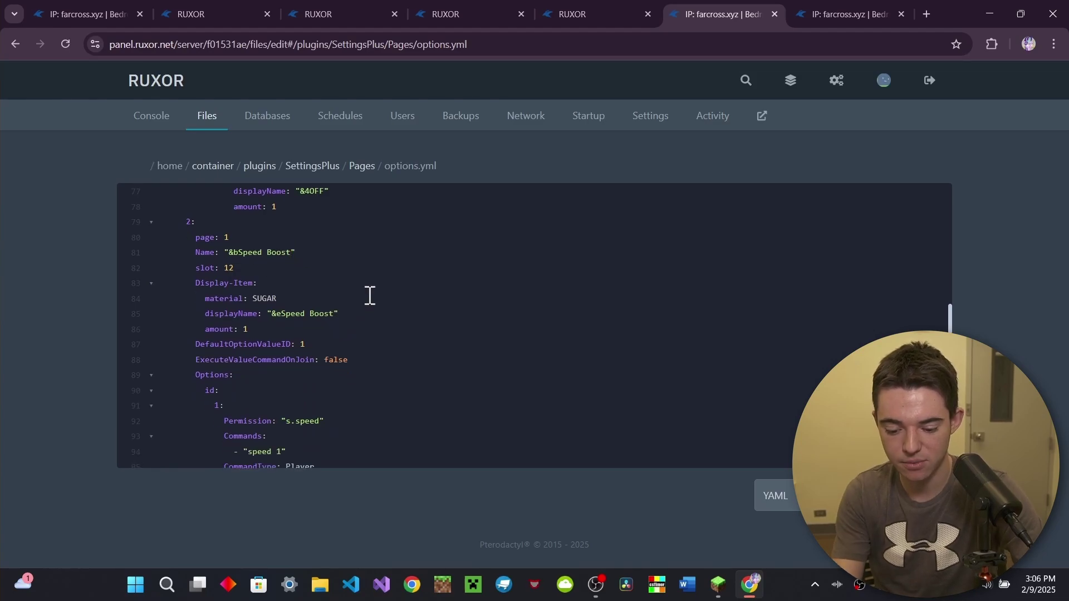
key(BackSpace)
key(BackSpace)
key(BackSpace)
key(BackSpace)
key(BackSpace)
key(BackSpace)
key(BackSpace)
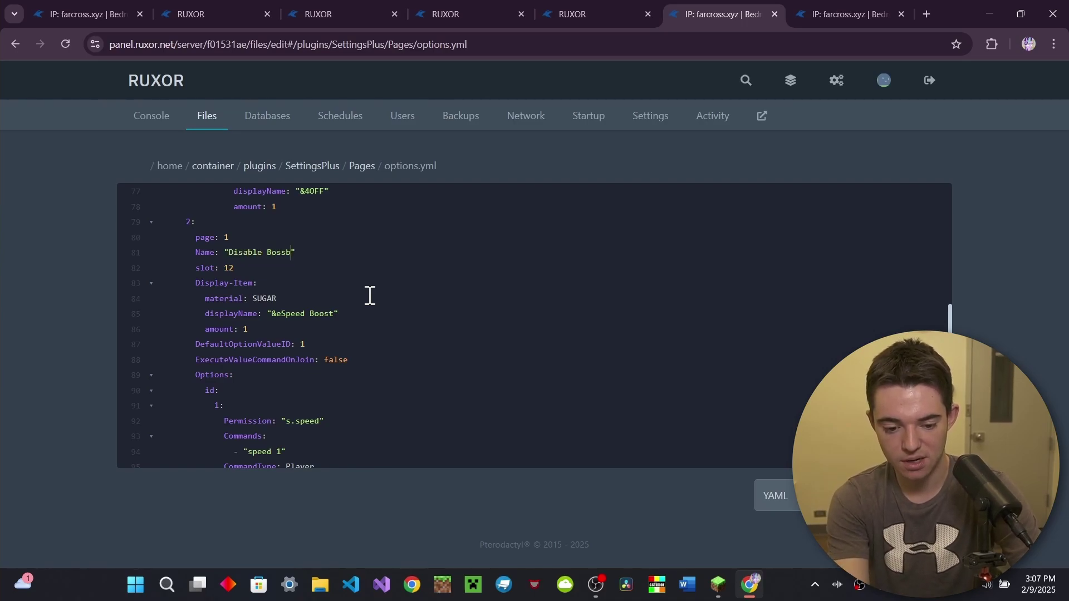
- Set setting 2's displayName to "Disable Bossbar" and save the file, and change its Display-Item material to GRASS_BLOCK
click(366, 324)
key(BackSpace)
key(BackSpace)
key(BackSpace)
key(BackSpace)
key(BackSpace)
key(BackSpace)
key(BackSpace)
key(BackSpace)
key(BackSpace)
key(BackSpace)
key(BackSpace)
key(BackSpace)
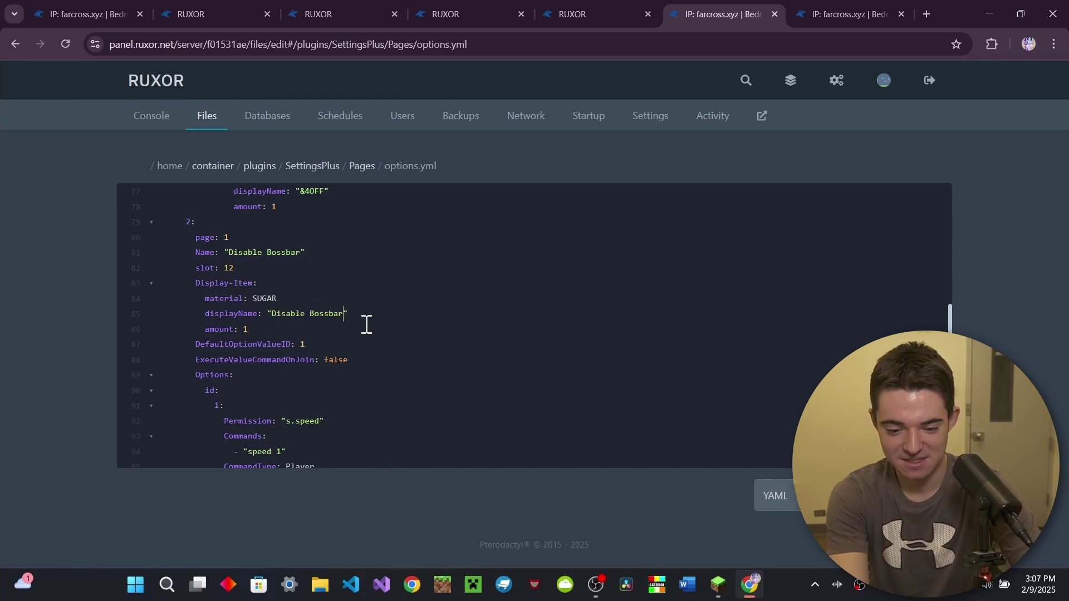
key(ctrl+s)
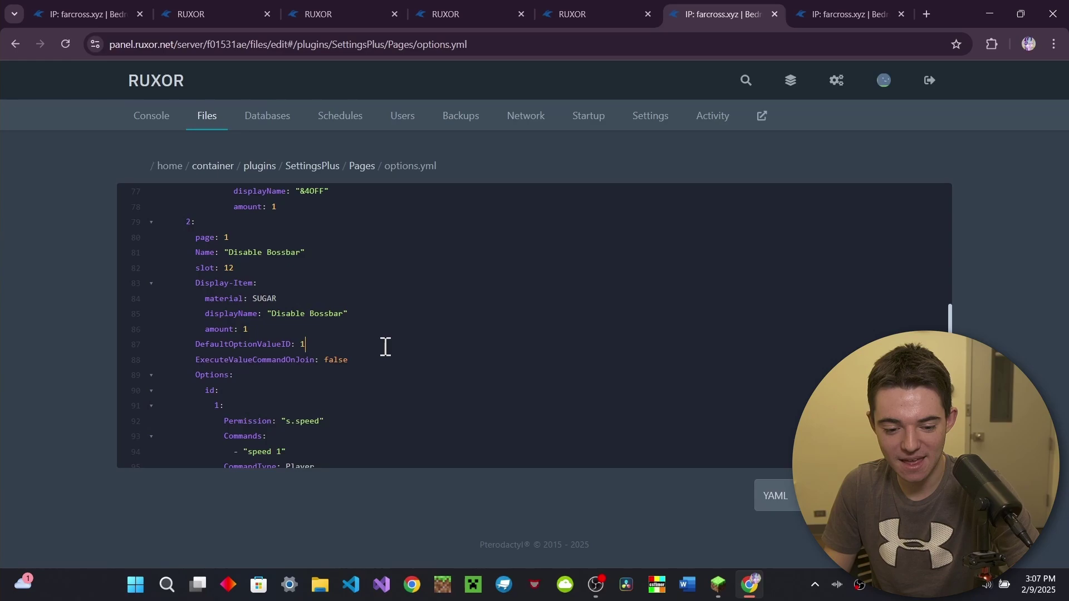
double_click(288, 298)
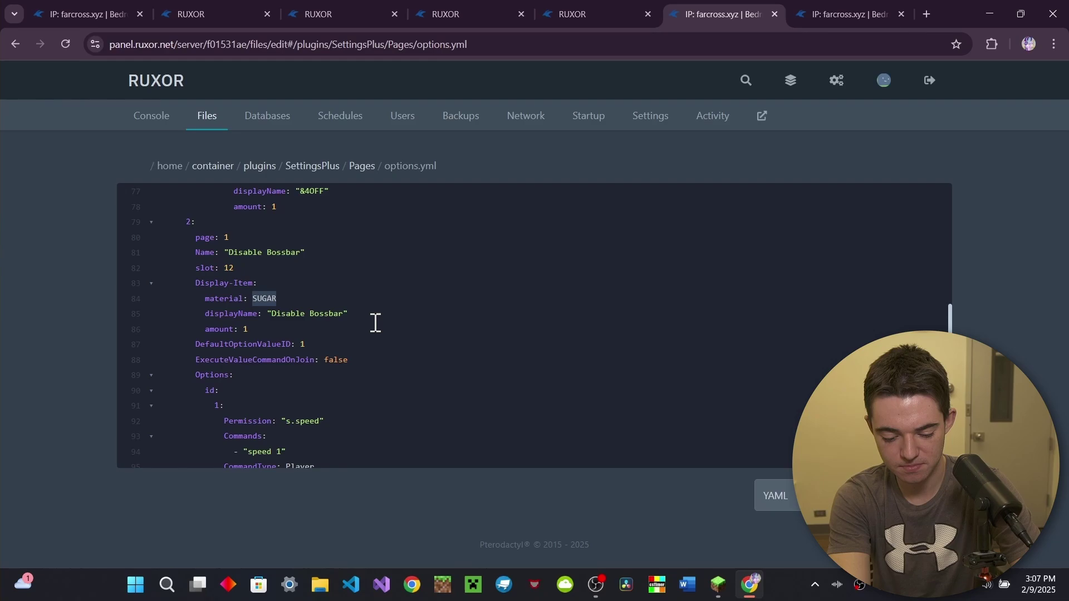
text(GRASS_BLOCK)
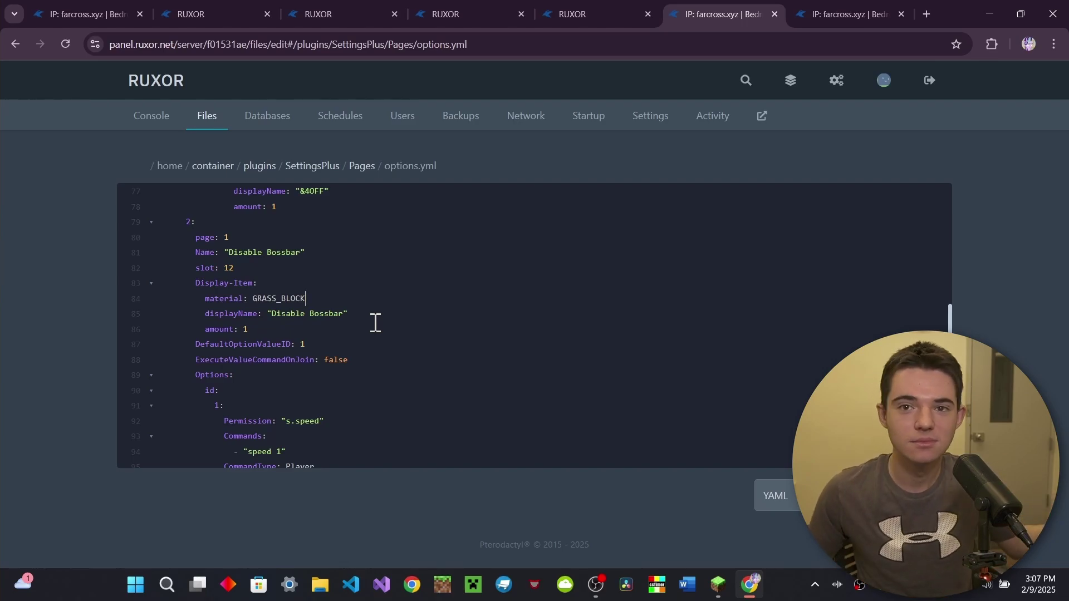
- Clear the permission of the bossbar setting's option 1 and replace its speed command with "tab bossbar off"
scroll(376, 322, down, 2)
click(271, 294)
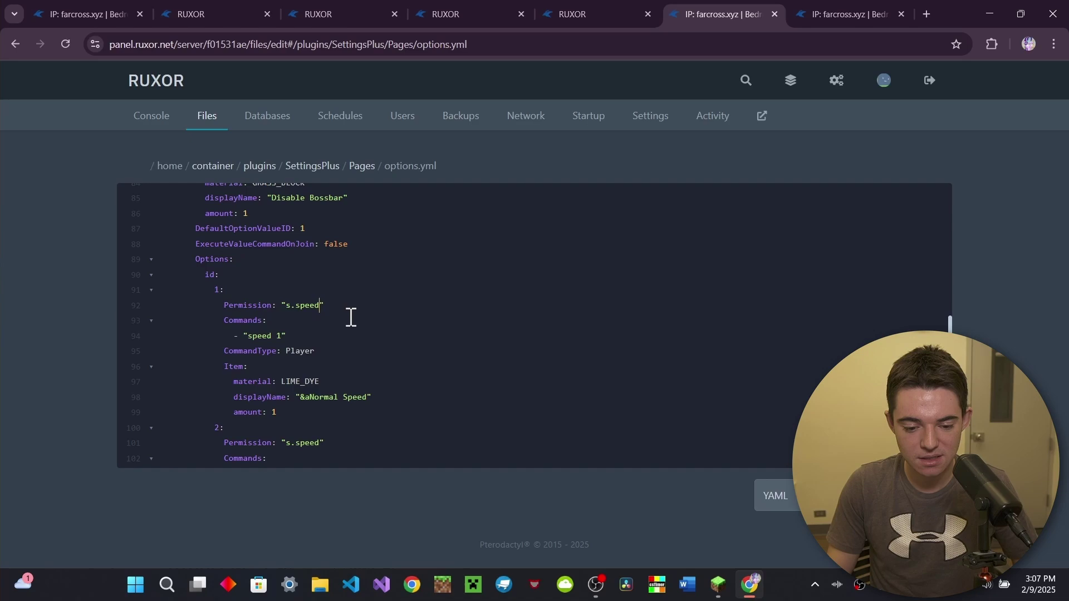
key(BackSpace)
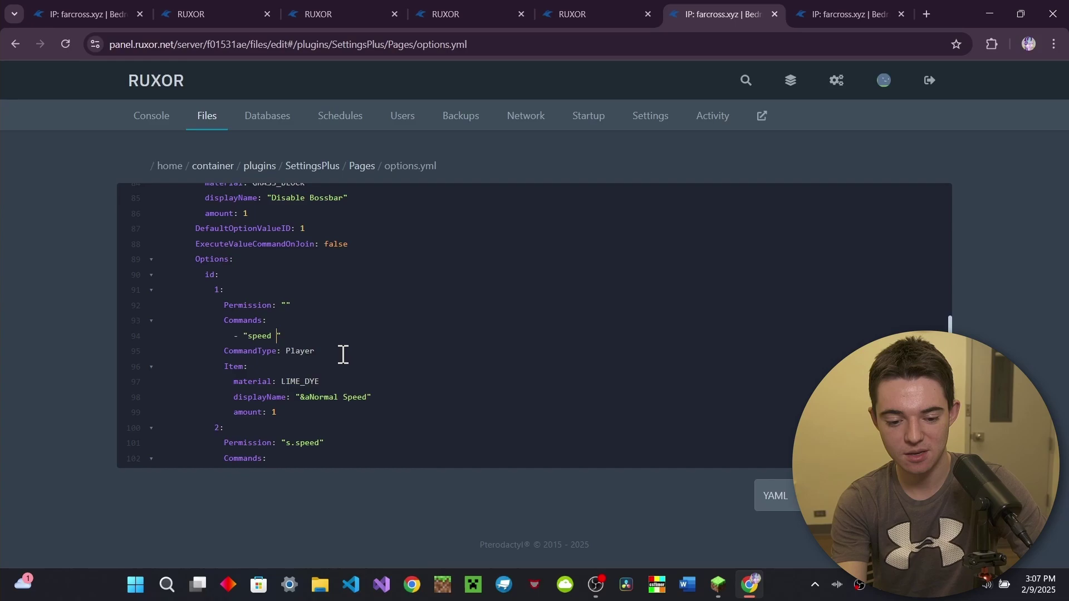
key(BackSpace)
key(BackSpace)
key(BackSpace)
text(tab bossbar)
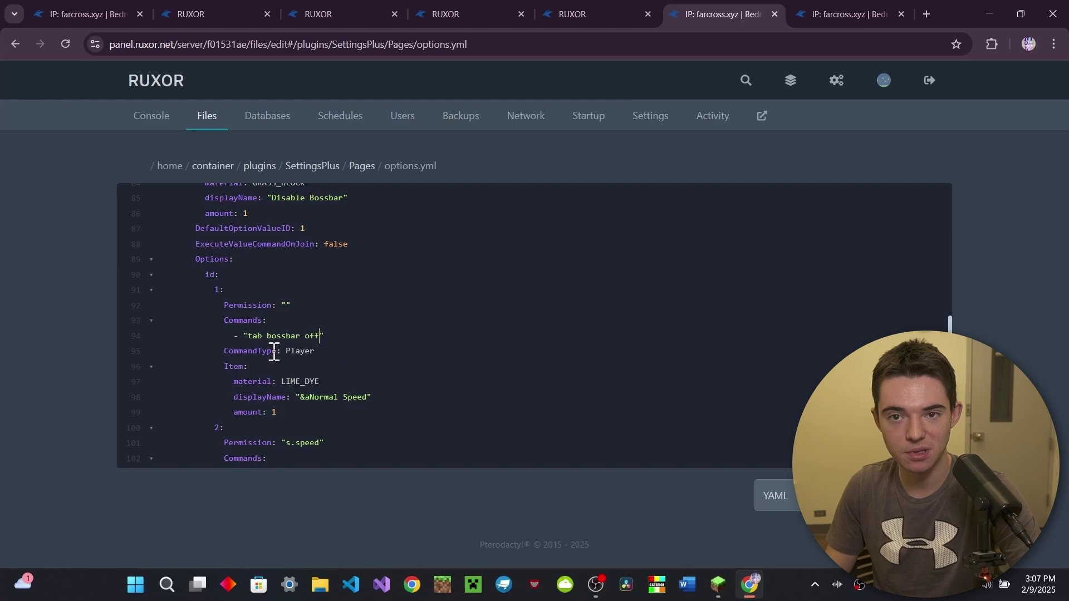
- Set the item displayName of the bossbar setting's option 1 to "&aON"
scroll(303, 351, down, 3)
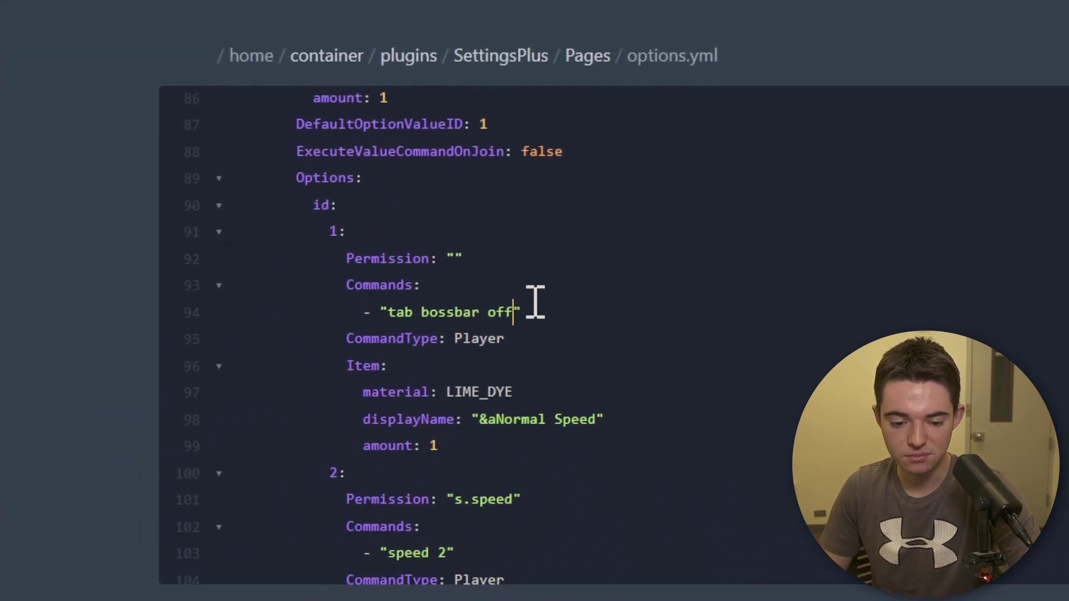
click(587, 321)
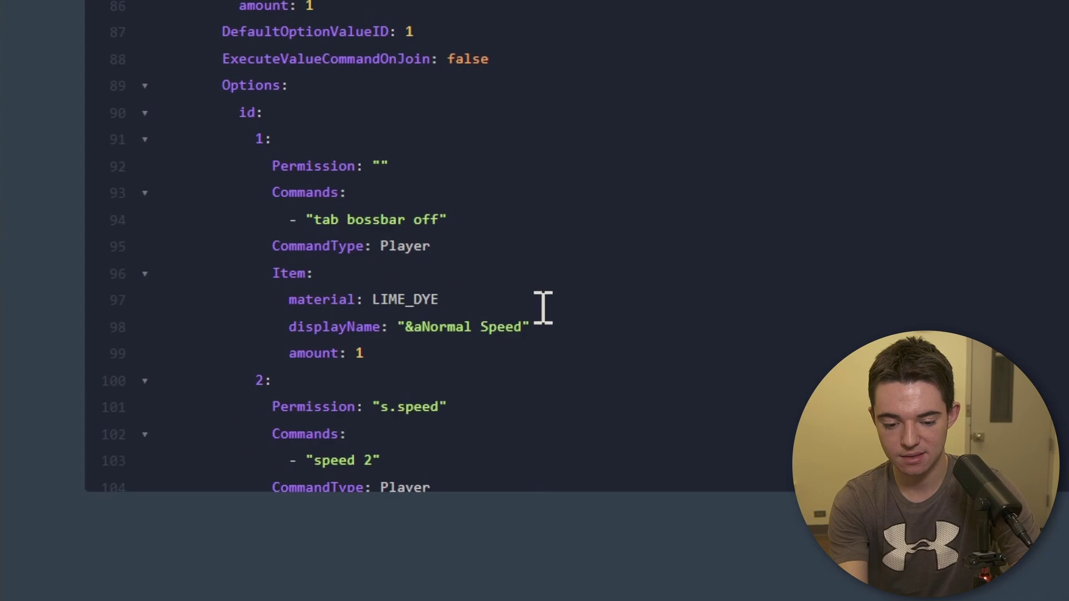
key(BackSpace)
key(BackSpace)
key(BackSpace)
key(BackSpace)
key(BackSpace)
key(BackSpace)
key(BackSpace)
key(BackSpace)
key(BackSpace)
key(BackSpace)
key(BackSpace)
key(BackSpace)
text(I)
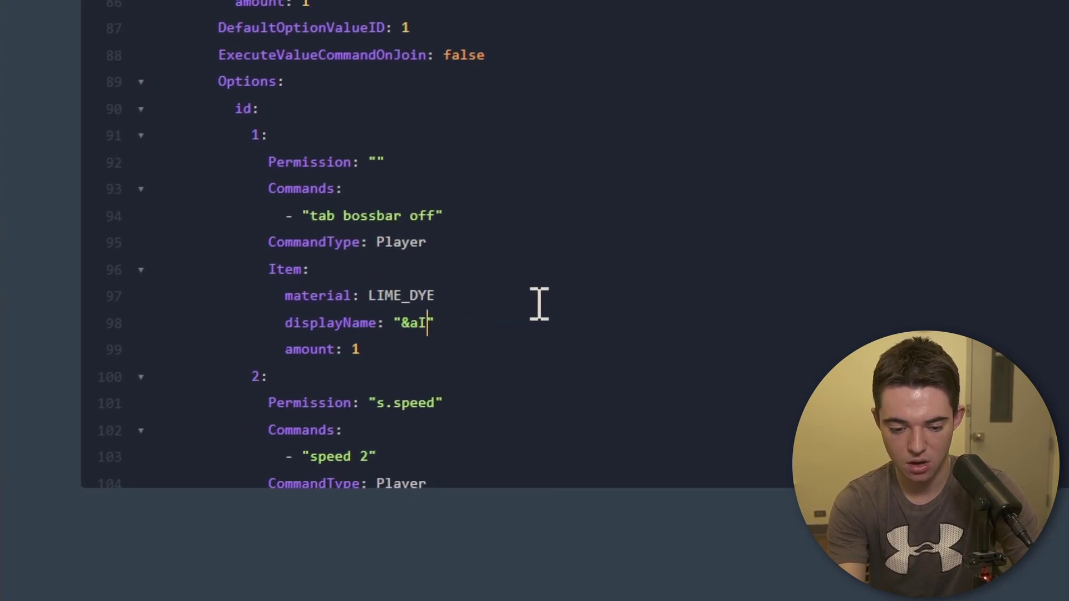
- Clear the permission of the bossbar setting's option 2 and replace its speed command with "tab bossbar off"
scroll(539, 301, down, 2)
click(538, 300)
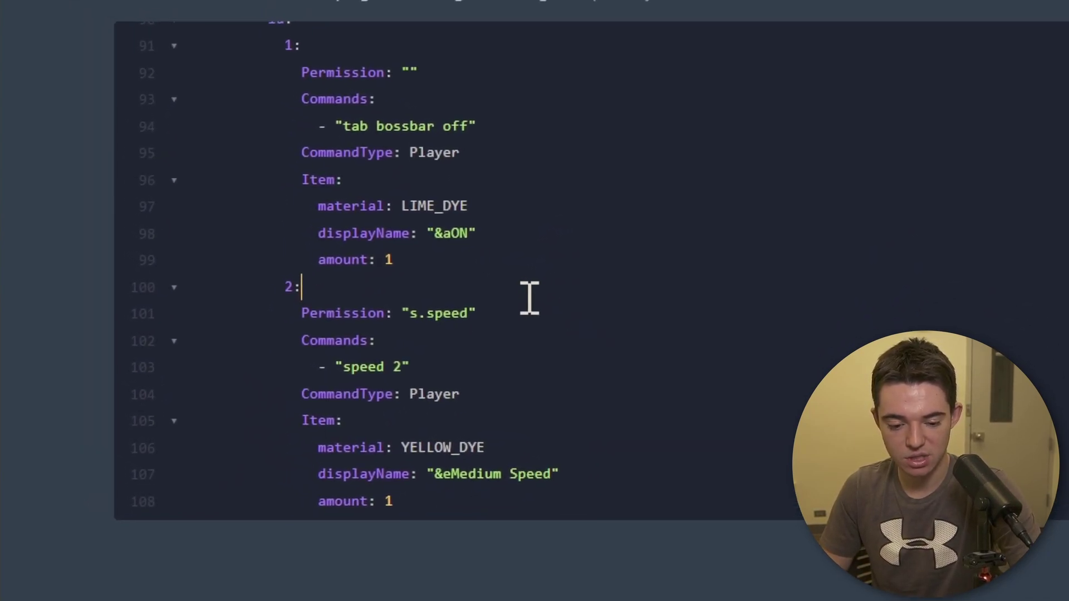
click(473, 313)
key(BackSpace)
key(BackSpace)
key(BackSpace)
key(BackSpace)
key(BackSpace)
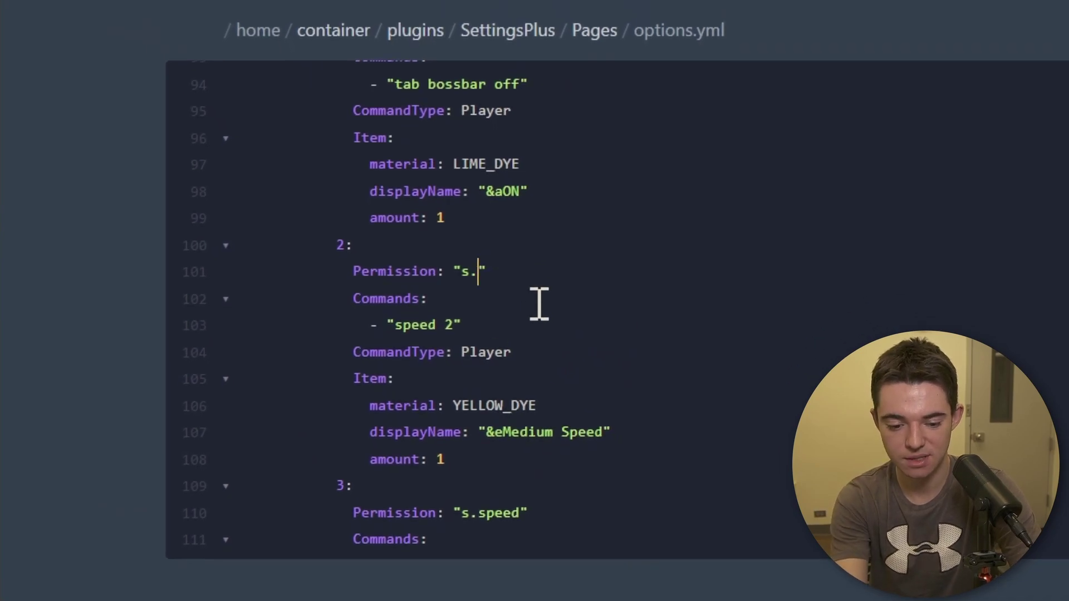
key(BackSpace)
key(BackSpace)
key(Left)
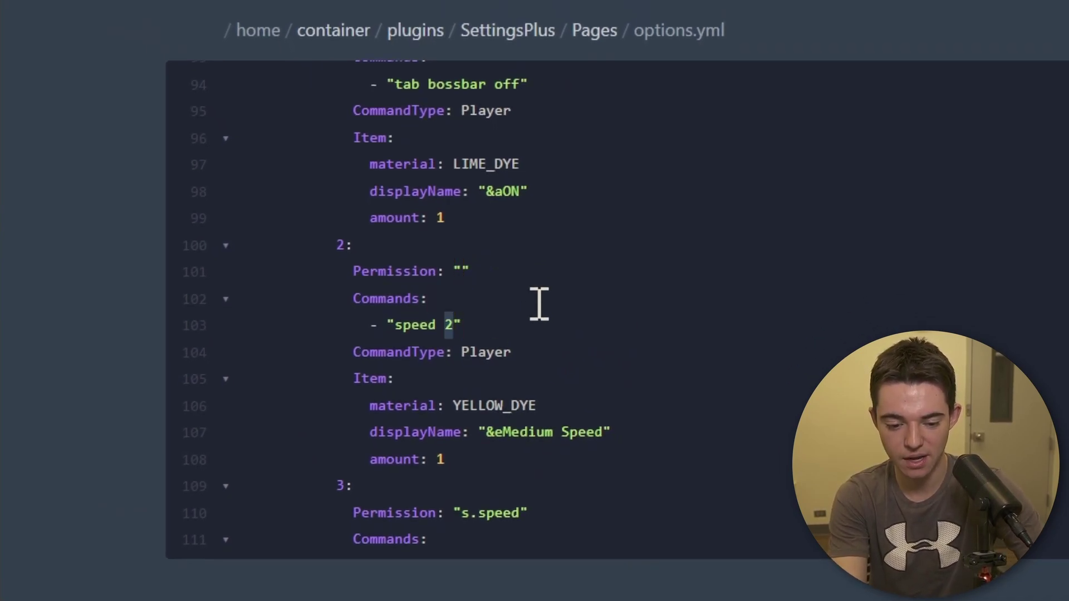
key(ctrl+shift+Left)
key(ctrl+shift+Left)
key(BackSpace)
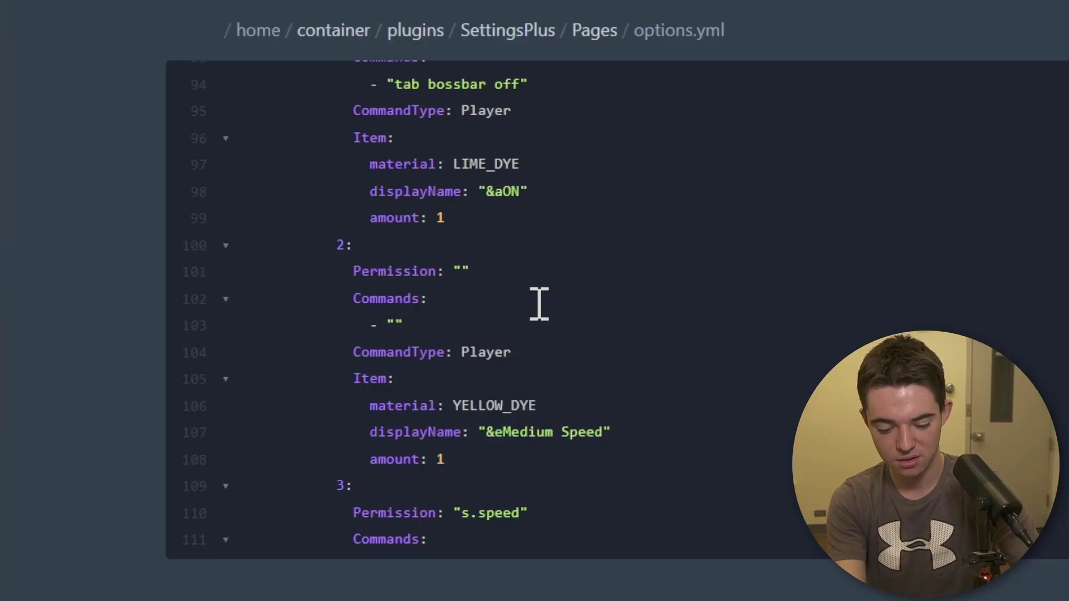
text(tab bossbar off)
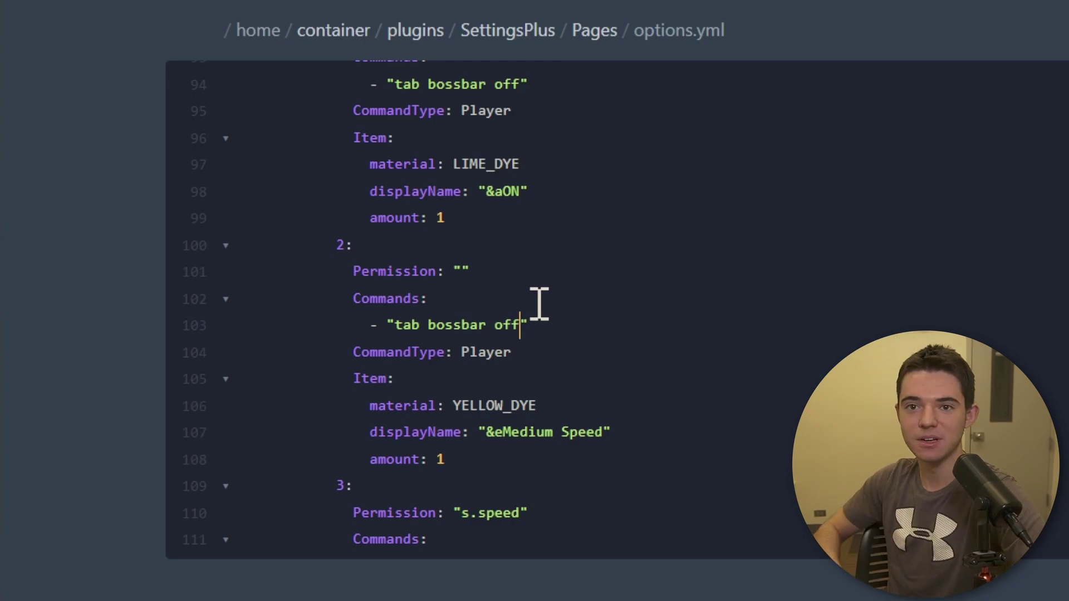
- Set the item material of the bossbar setting's option 2 to RED_DYE and its displayName to "&4OFF"
scroll(530, 304, down, 2)
double_click(562, 296)
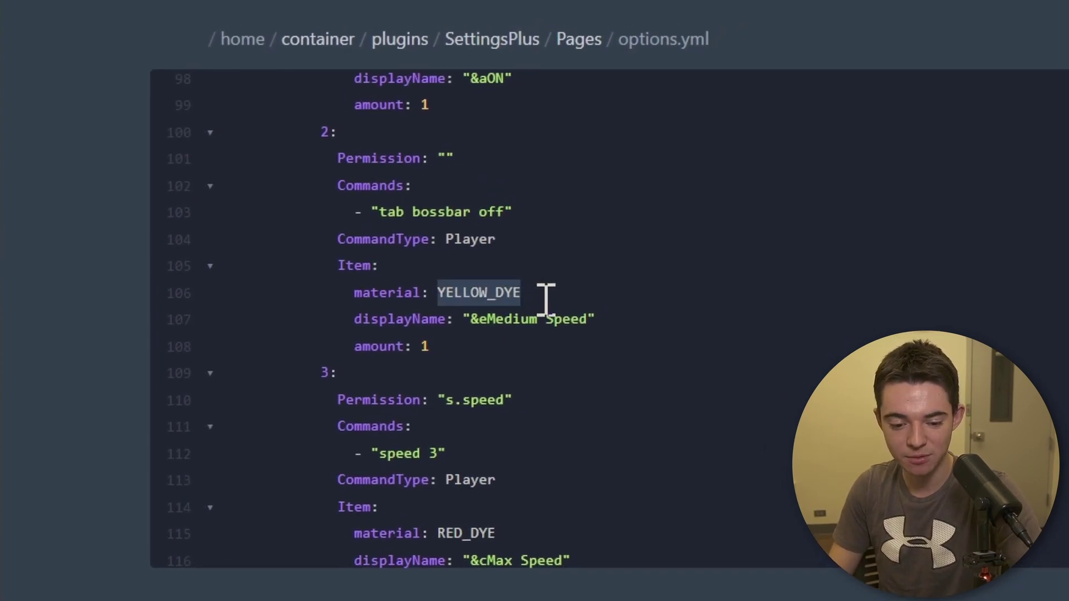
text(RED_DYE)
key(Down)
key(Left)
key(BackSpace)
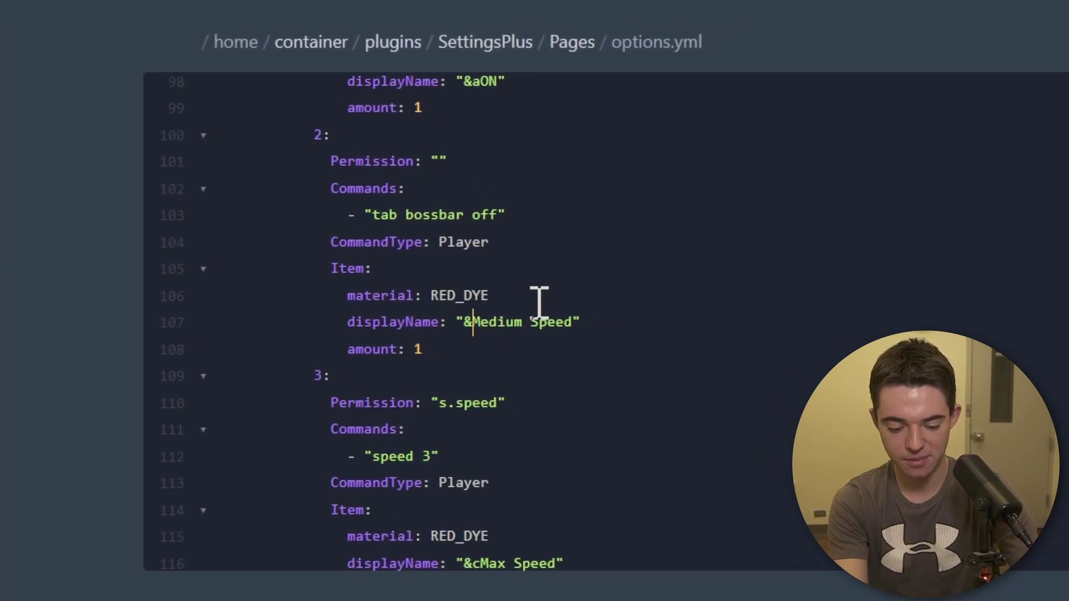
text(4)
key(ctrl+shift+Right)
key(ctrl+shift+Right)
text(OFF)
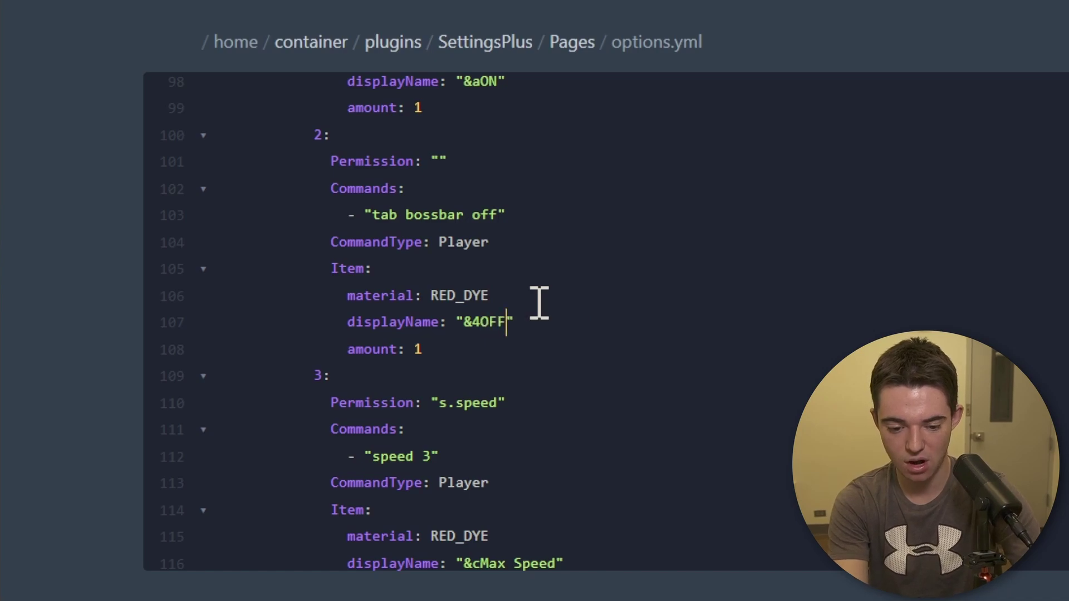
- Delete the whole option 3 block ("&cMax Speed") from the bossbar setting in options.yml
scroll(539, 303, down, 2)
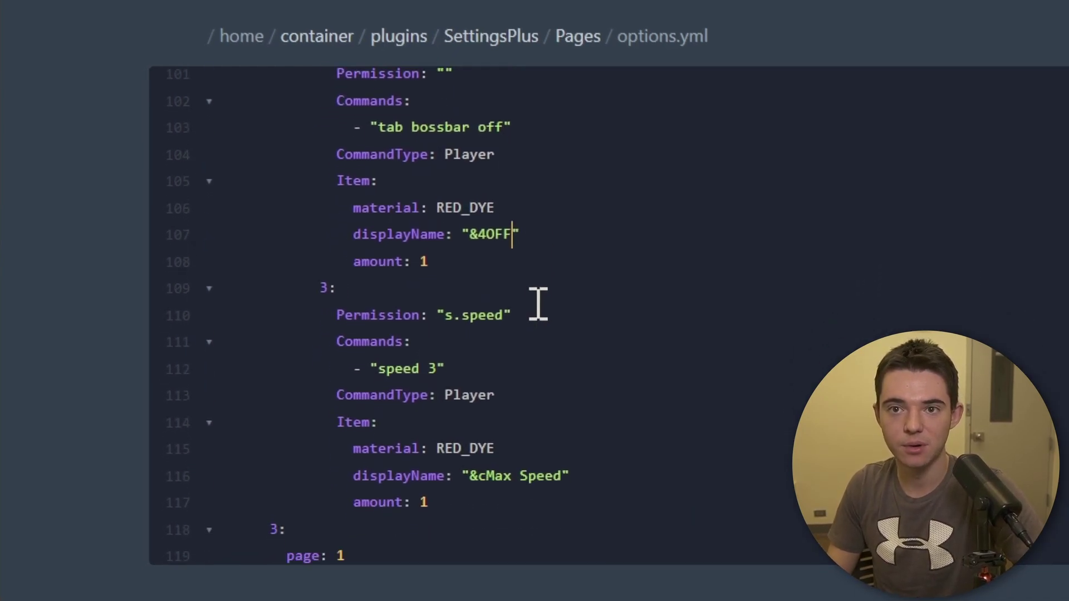
drag(487, 460, 207, 280)
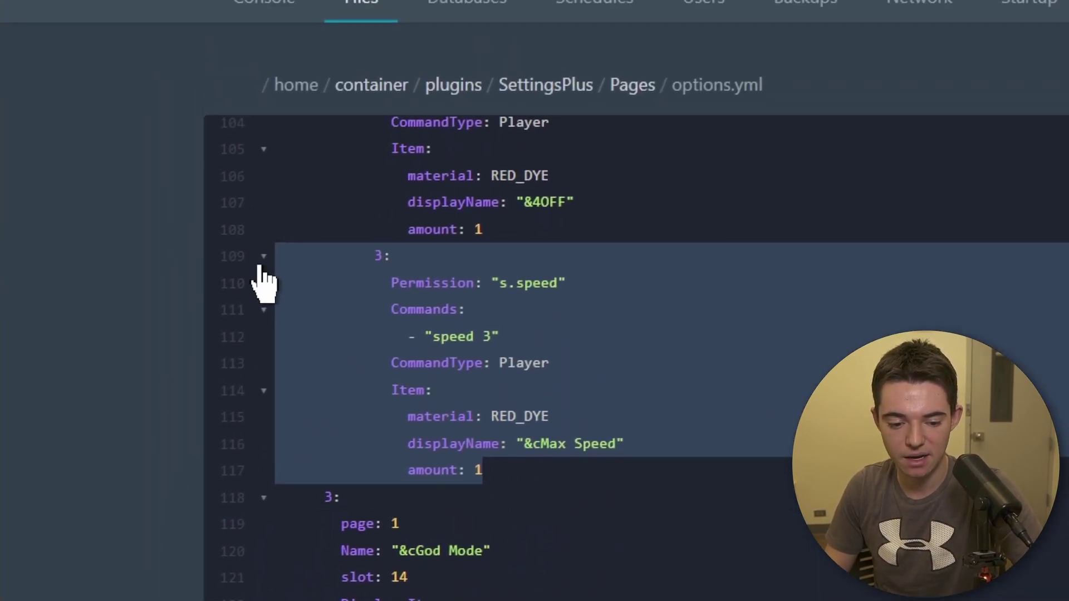
key(BackSpace)
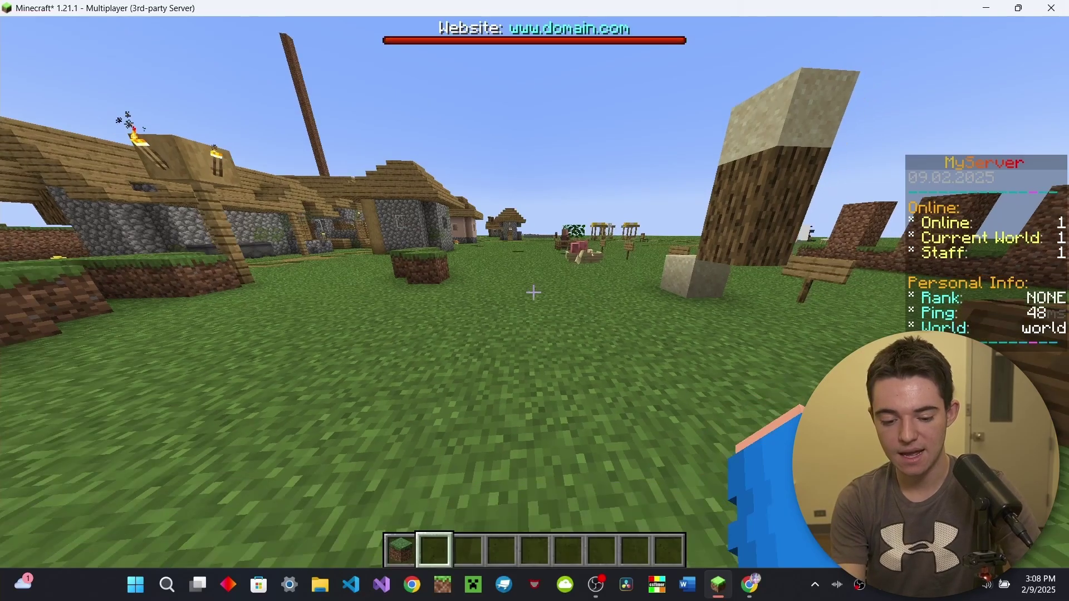
- In Minecraft, reload the SettingsPlus configuration with the command /sp reload
key(slash)
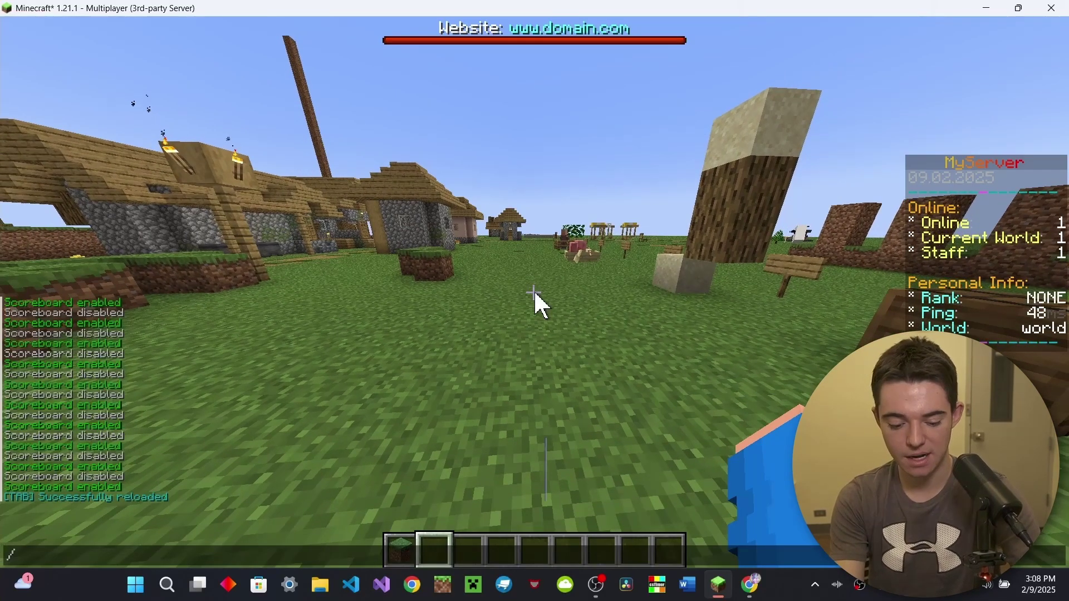
text(sp)
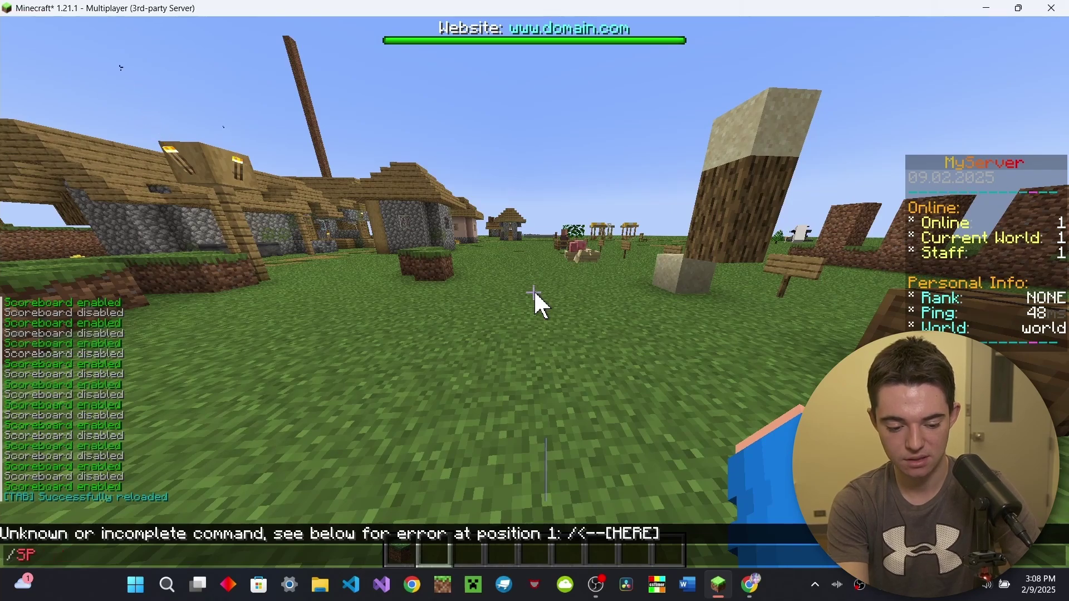
text( reload)
key(Return)
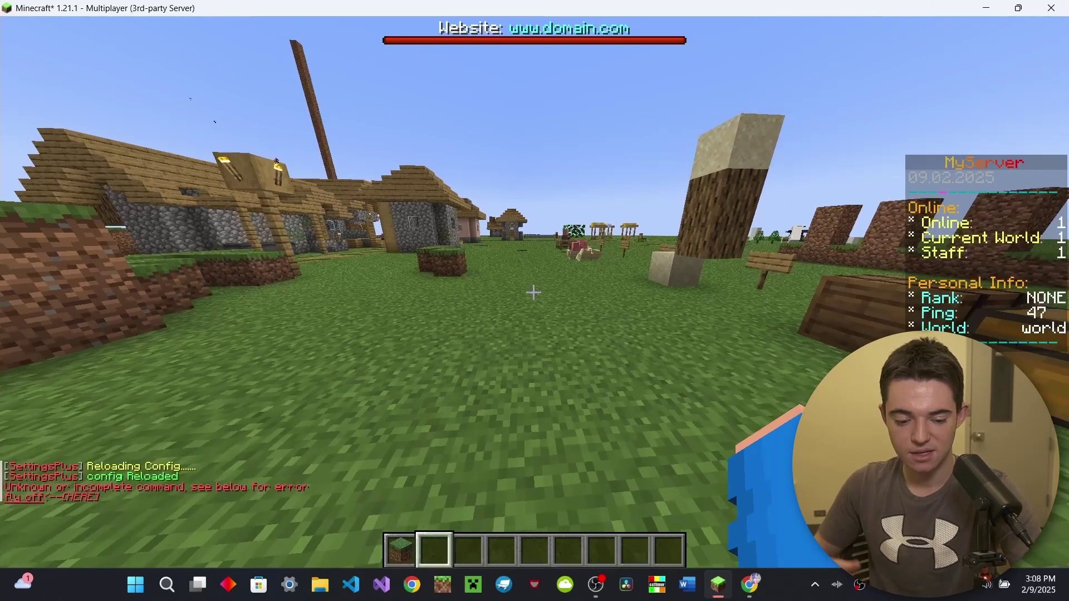
- Open the /settings menu, go to the options page and test the bossbar toggle by switching it off and on
key(slash)
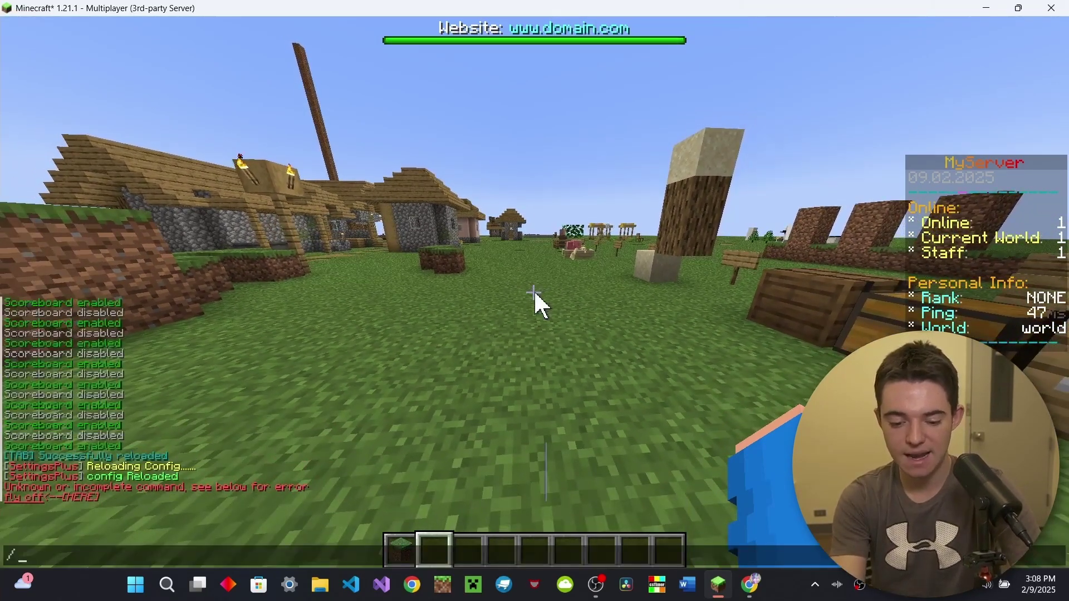
text(settings)
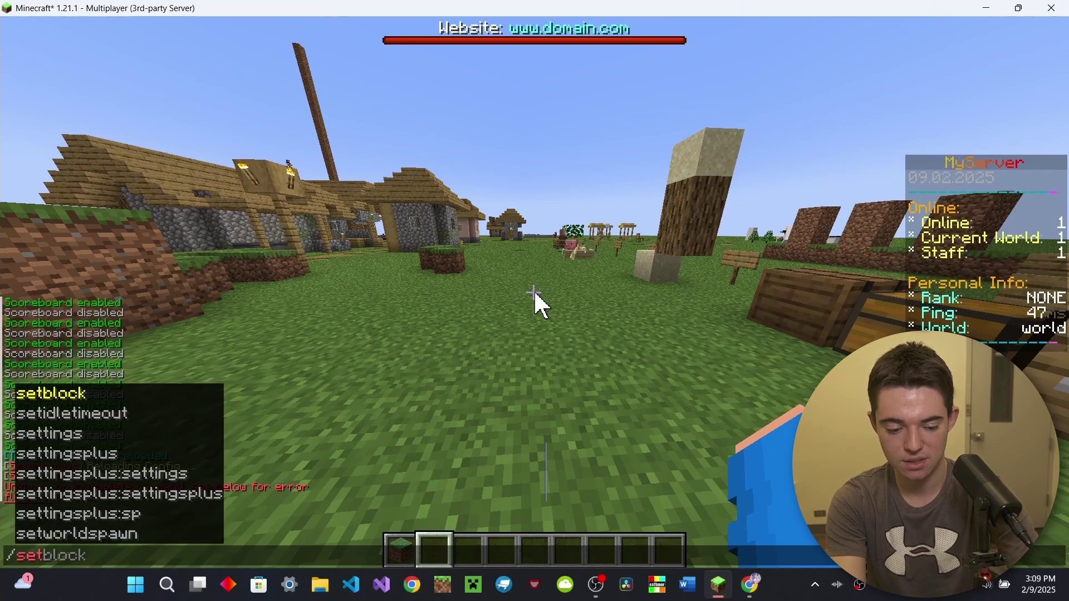
key(Return)
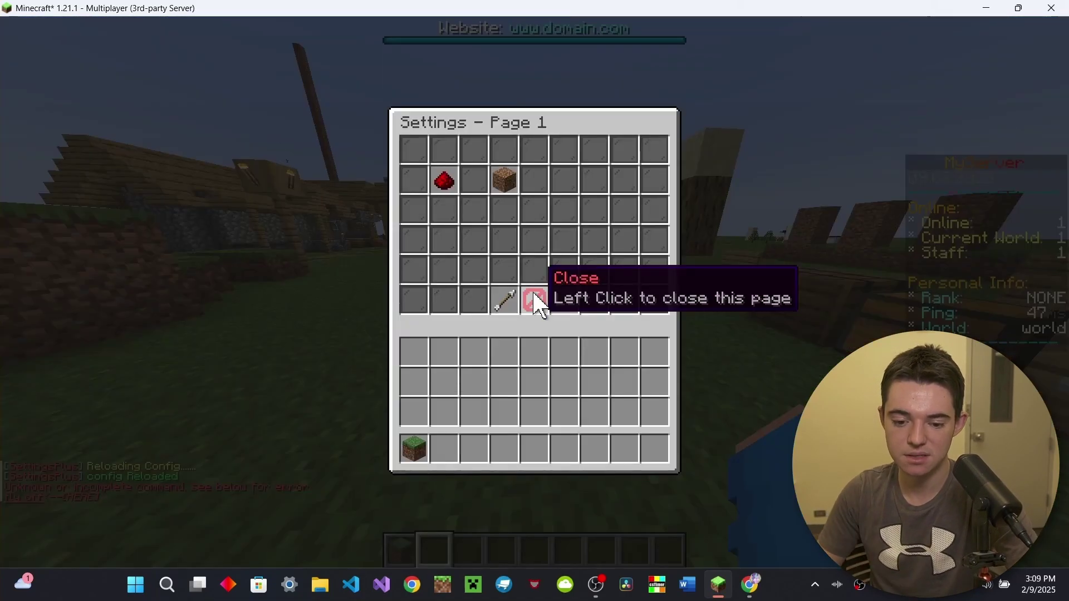
click(502, 192)
click(505, 181)
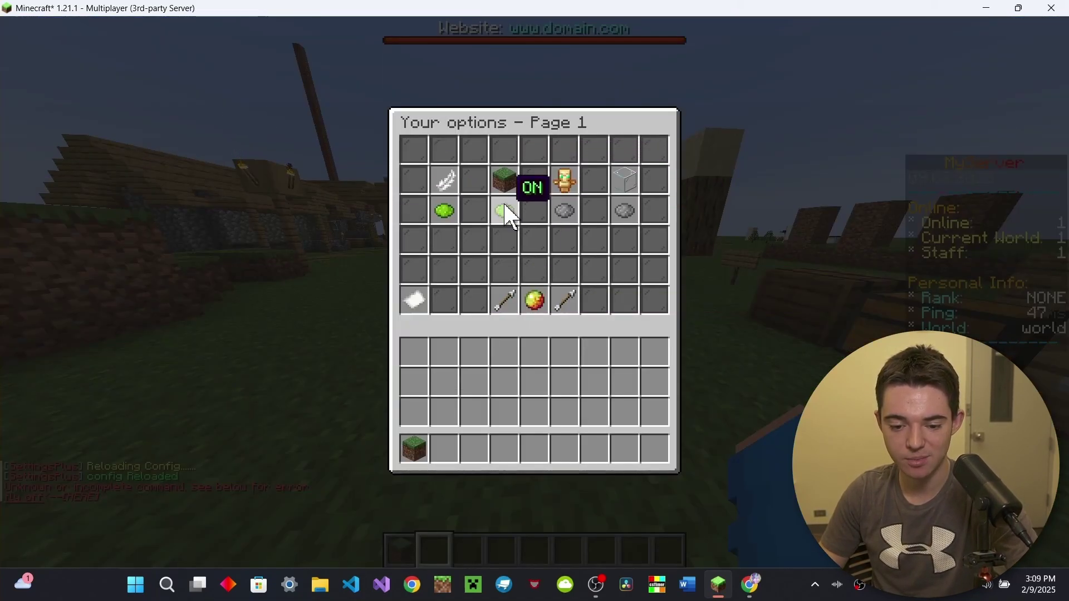
click(508, 211)
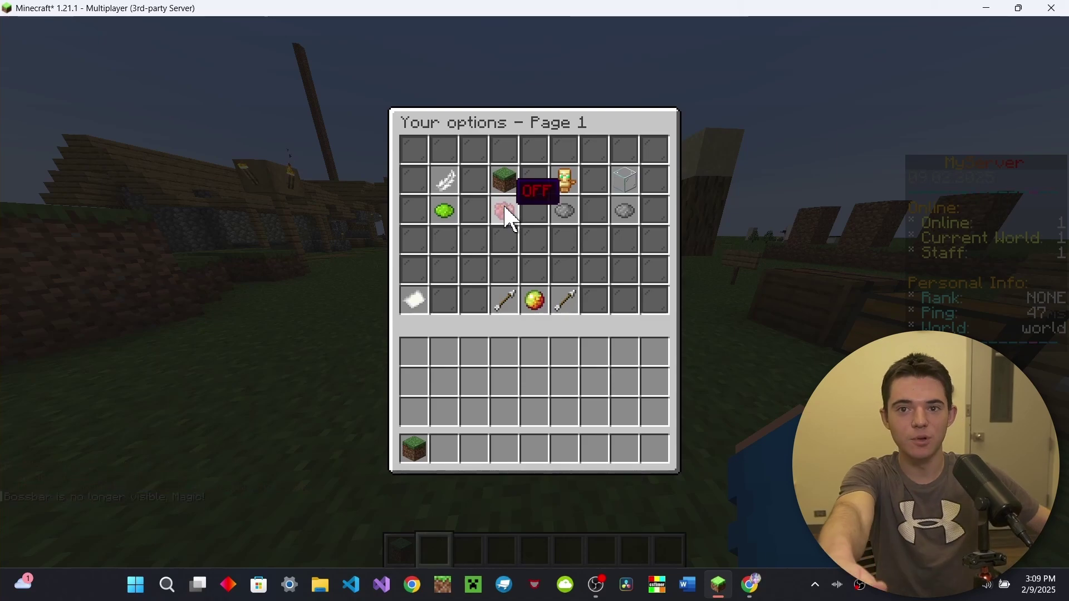
click(512, 221)
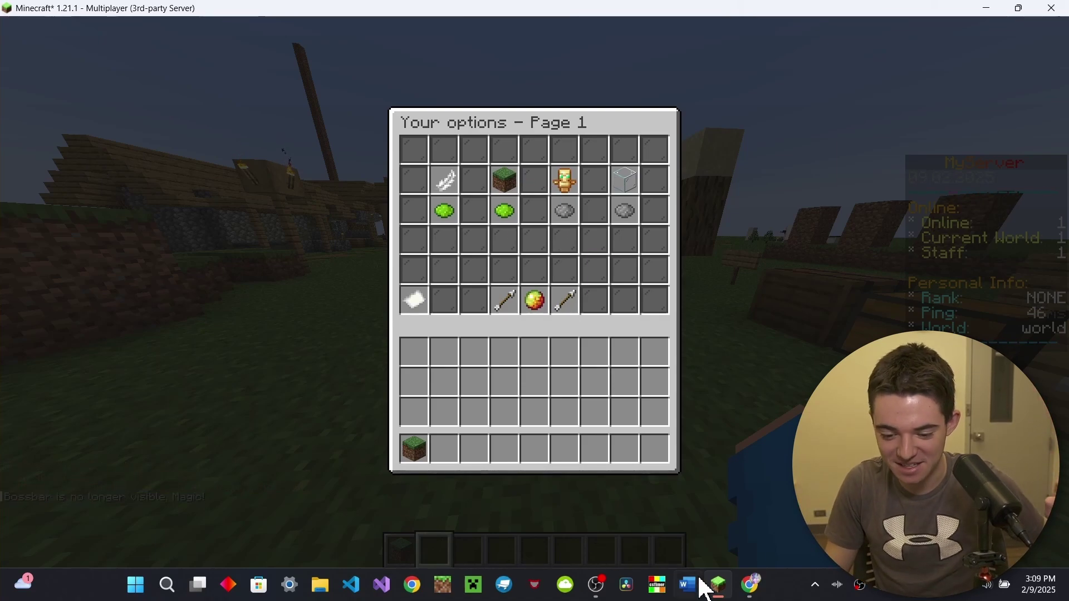
- Switch to options.yml in Chrome and compare the bossbar options' commands with those of the scoreboard setting
click(751, 584)
scroll(468, 329, up, 5)
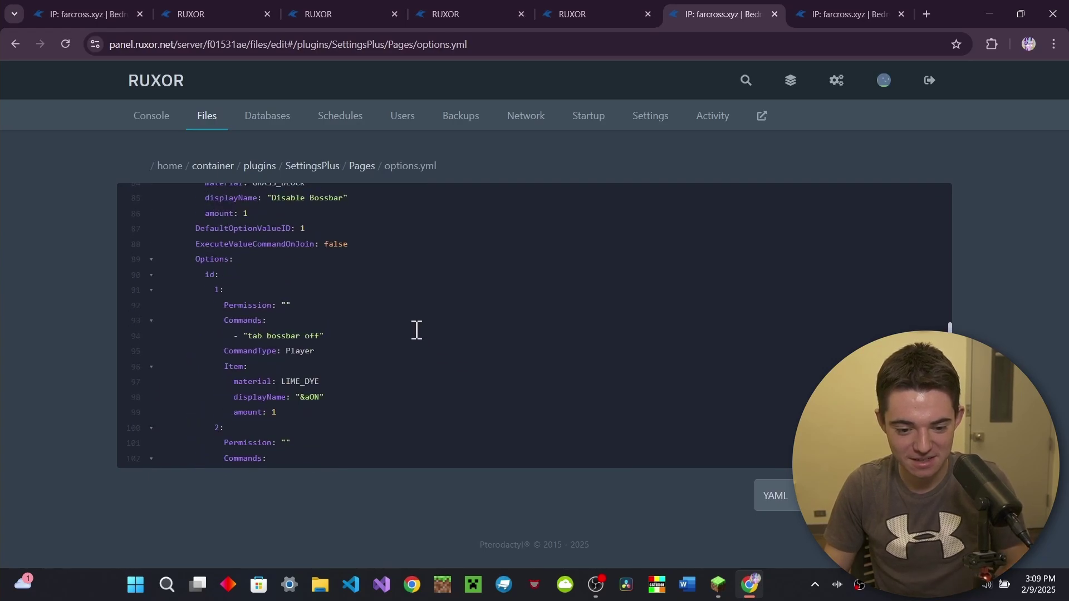
scroll(416, 330, up, 8)
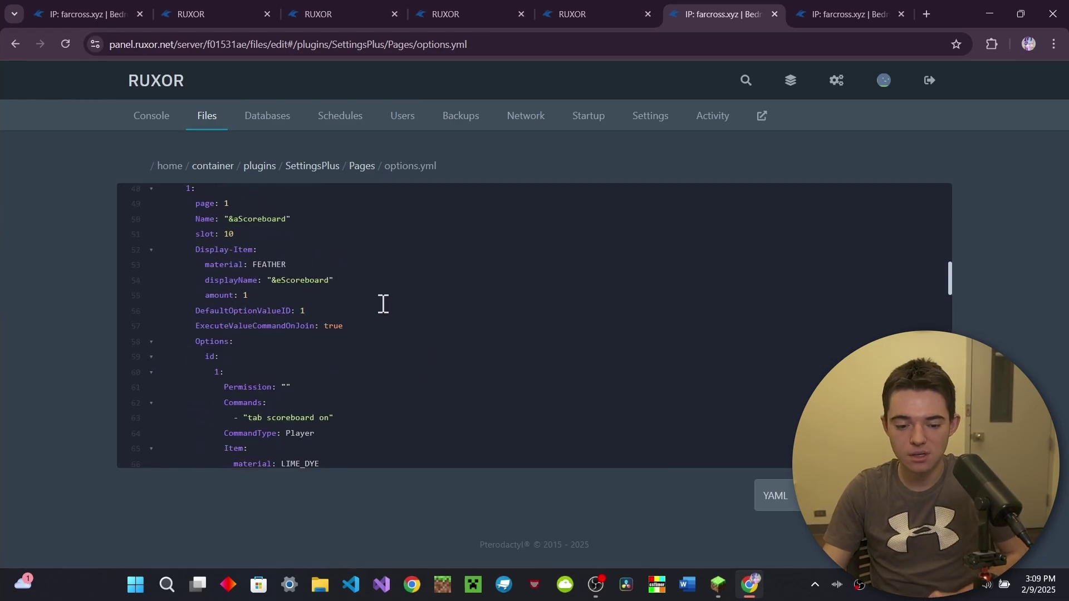
scroll(372, 242, down, 10)
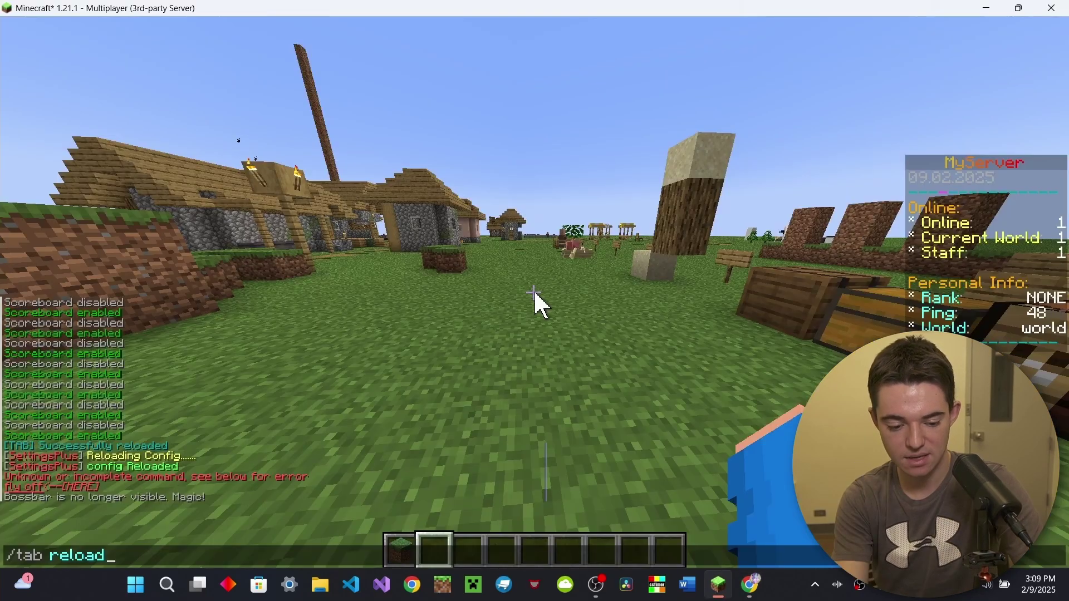
- In Minecraft, run /sp reload again and open the options page from the /settings menu
key(Return)
key(slash)
key(Up)
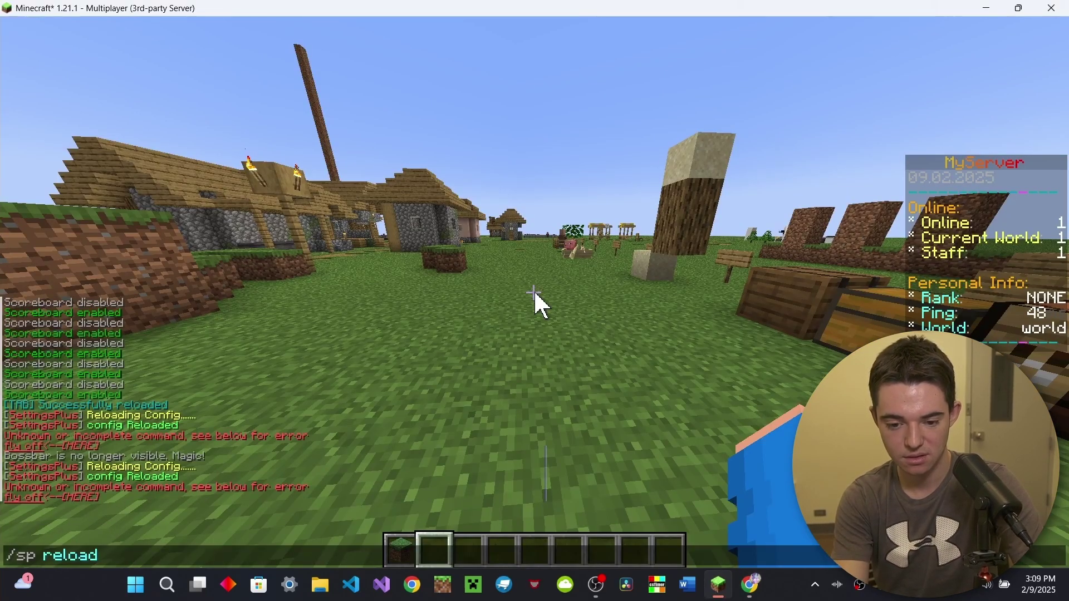
key(Up)
key(Return)
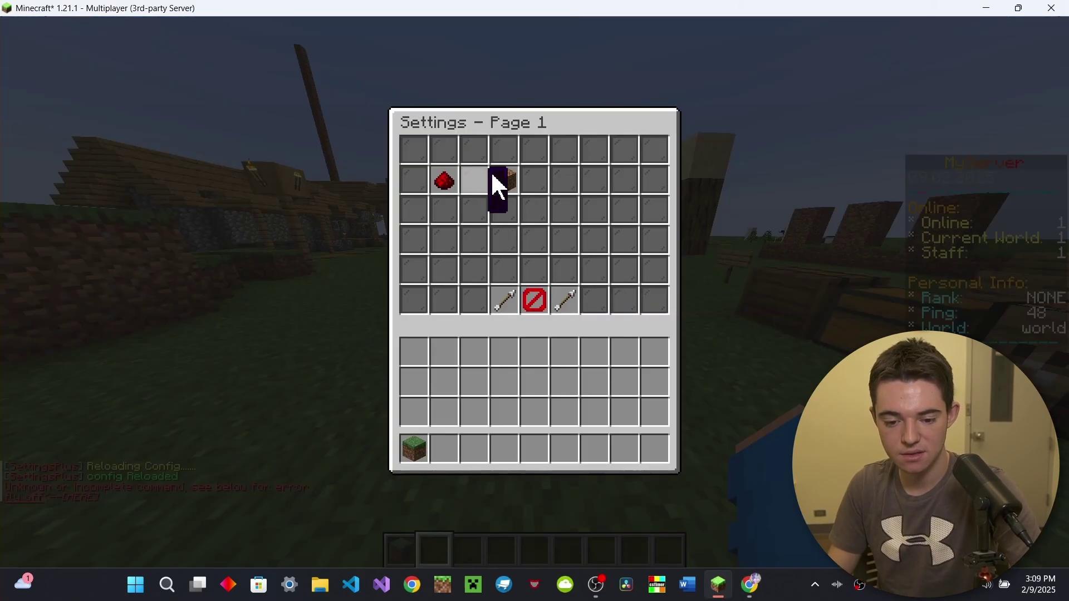
click(504, 178)
- Toggle the bossbar setting on the options page repeatedly to test both states, leaving it ON
click(516, 214)
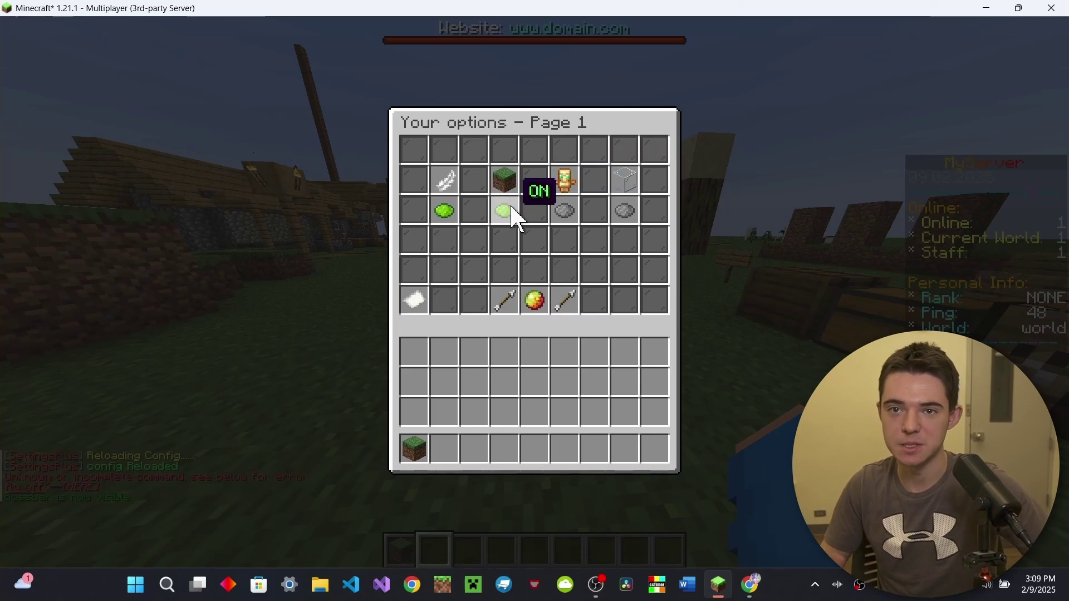
click(517, 219)
click(513, 217)
click(512, 216)
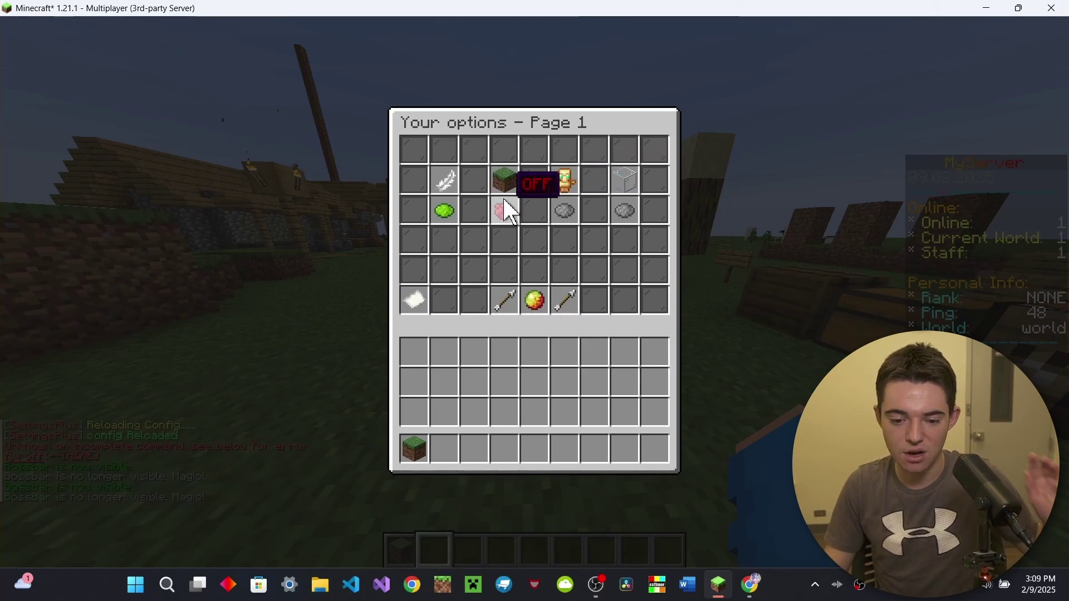
click(512, 215)
click(512, 214)
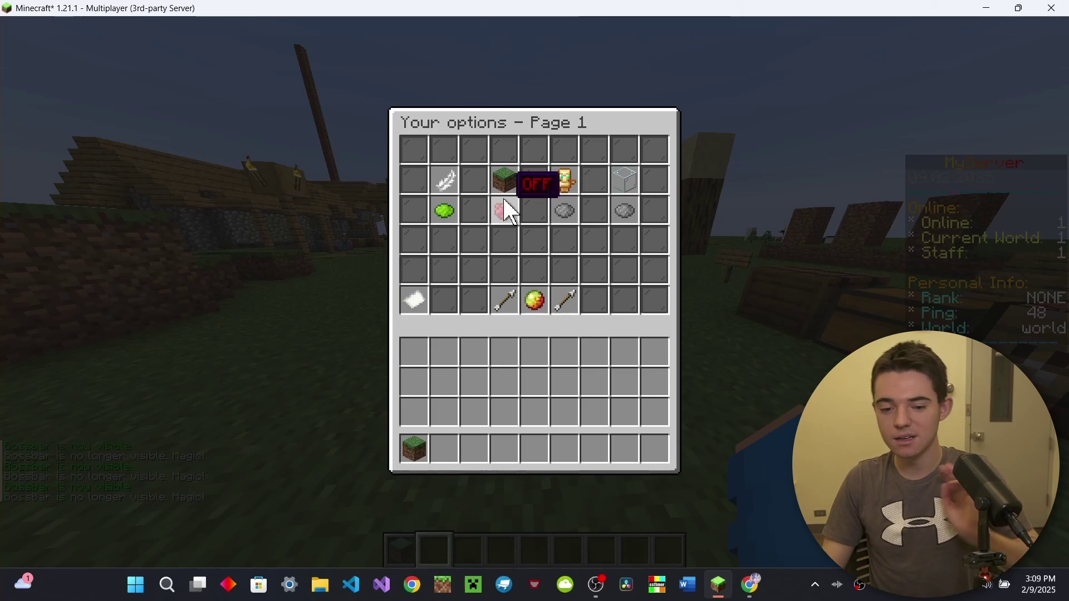
click(513, 215)
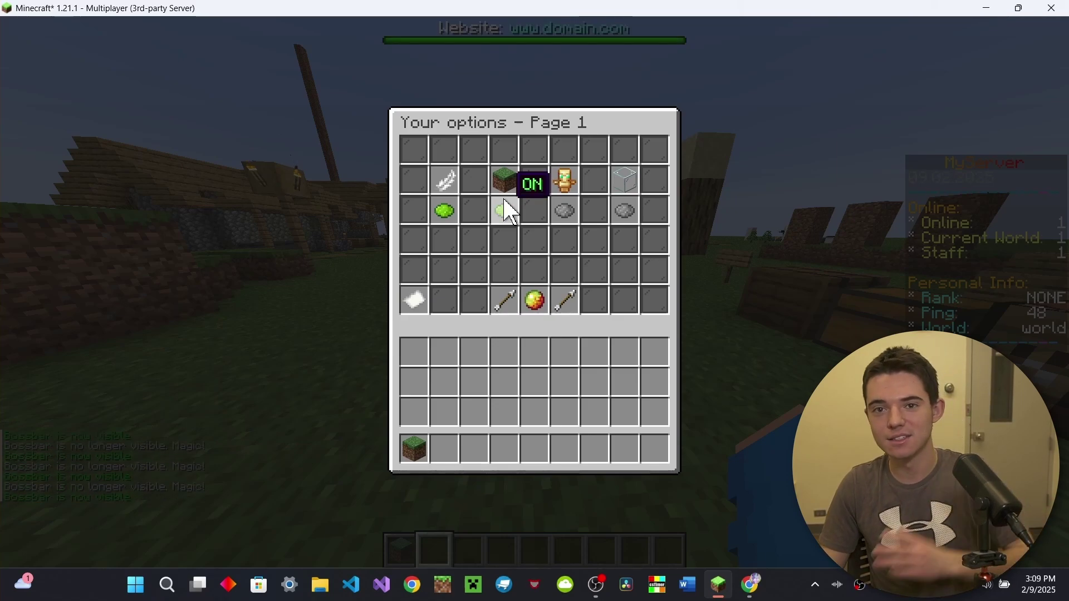
click(512, 214)
click(512, 215)
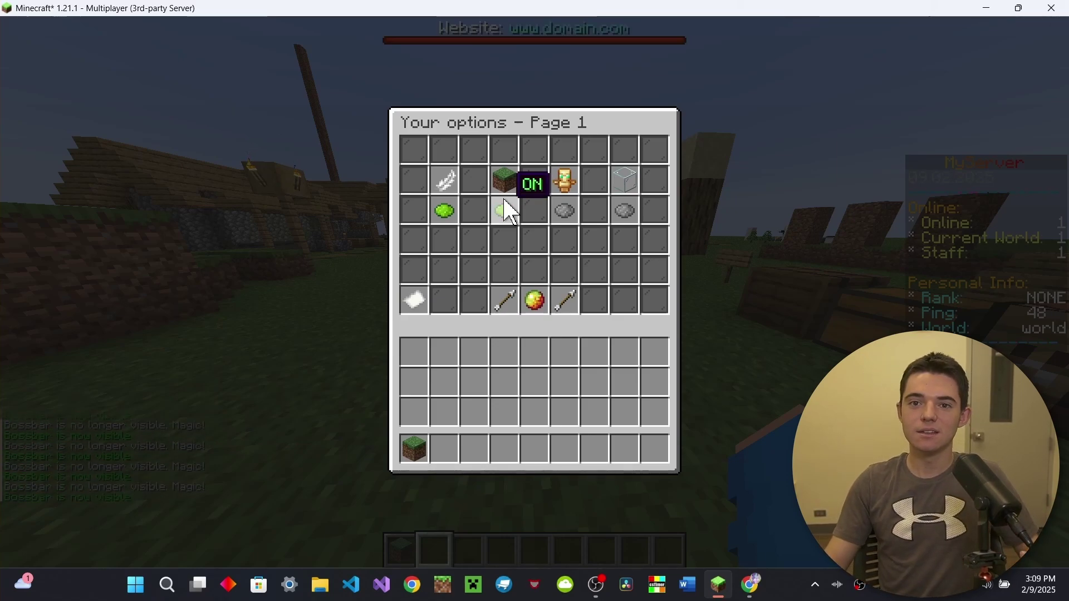
click(511, 213)
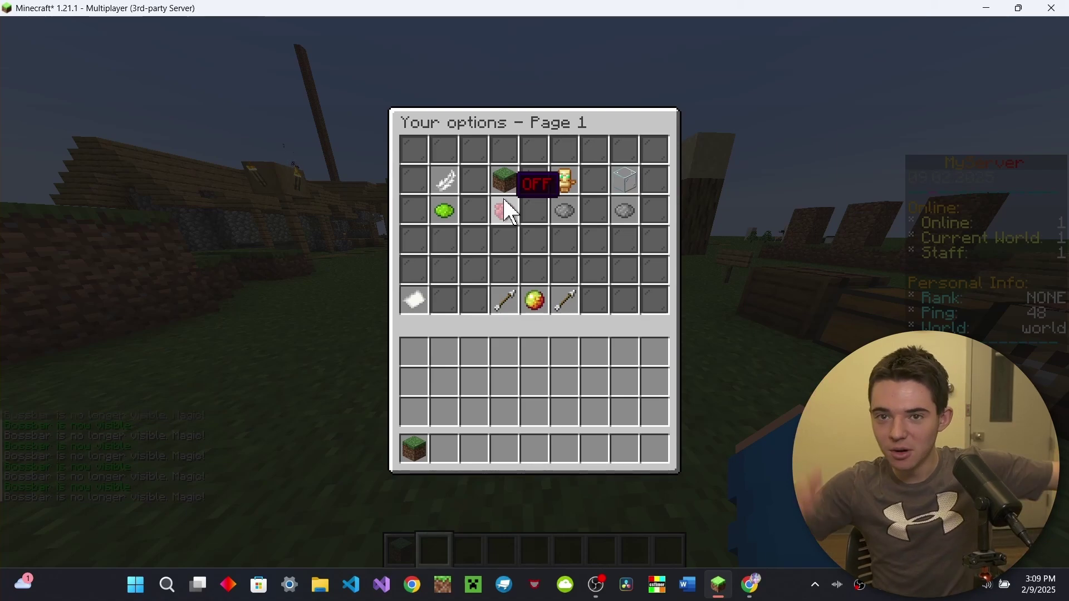
click(511, 213)
click(511, 213)
click(511, 212)
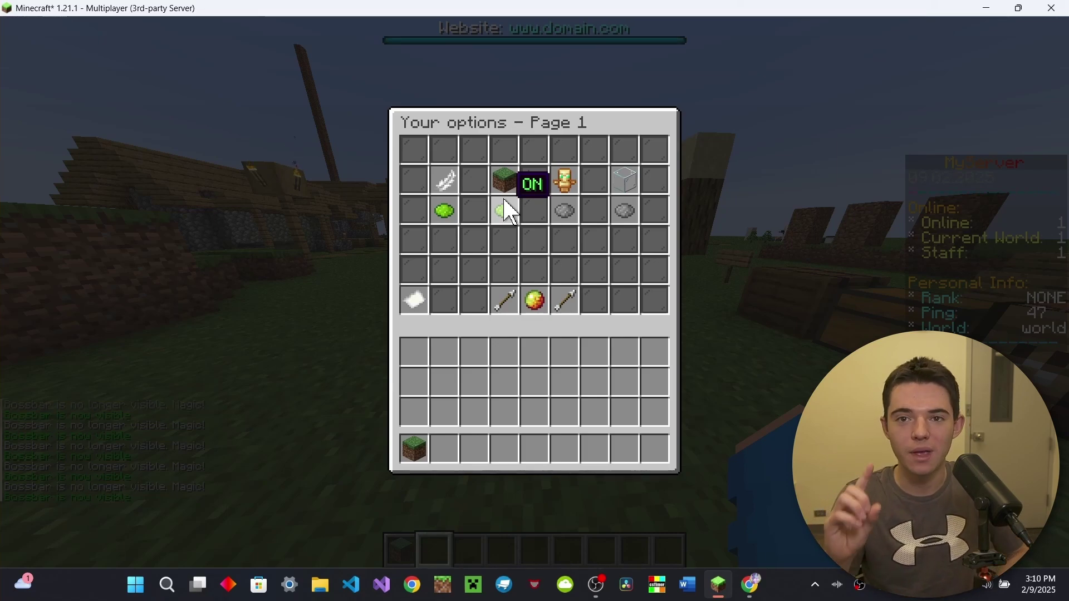
- Switch to Chrome and read through the Features page of the Settings+ documentation
click(760, 592)
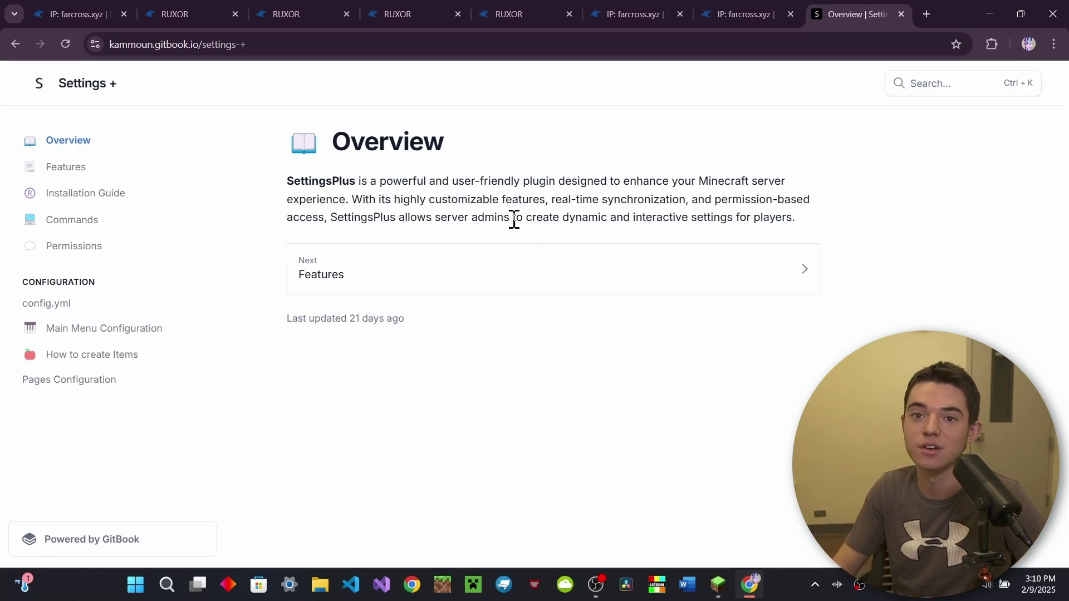
click(50, 167)
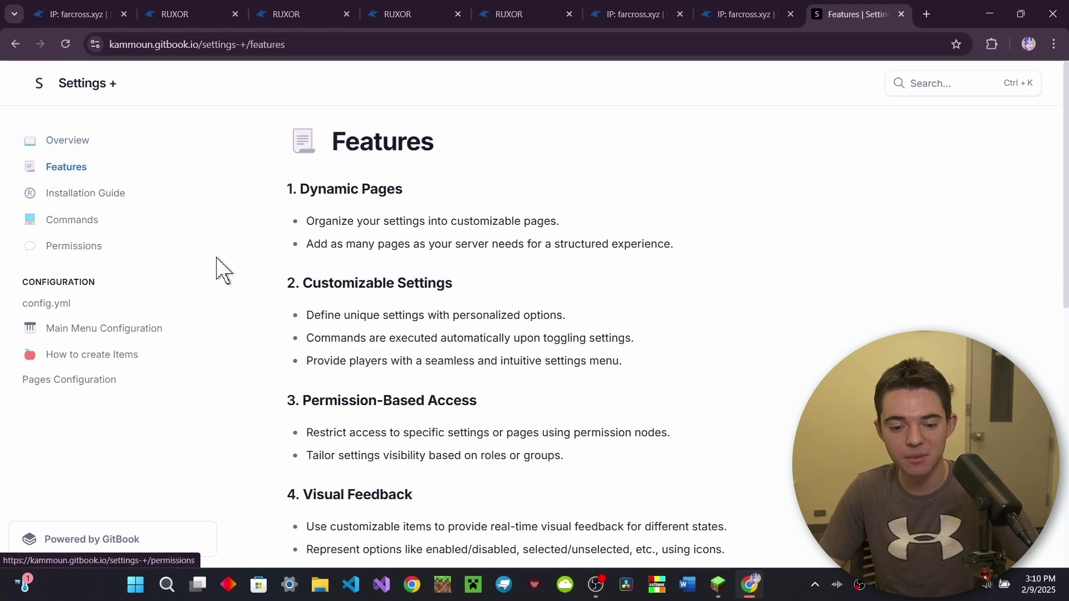
middle_click(257, 200)
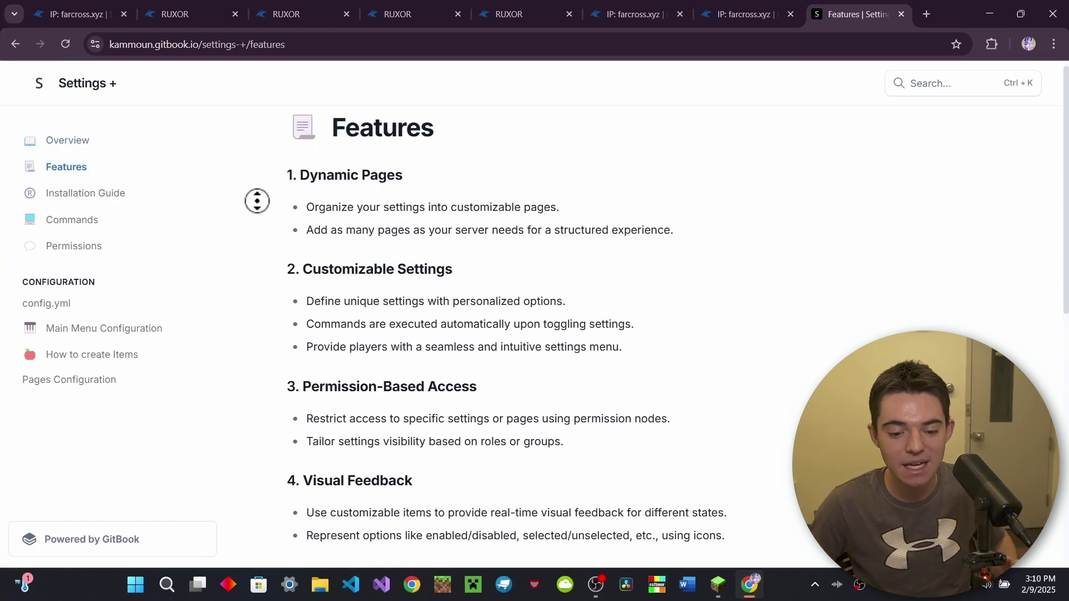
scroll(260, 251, down, 4)
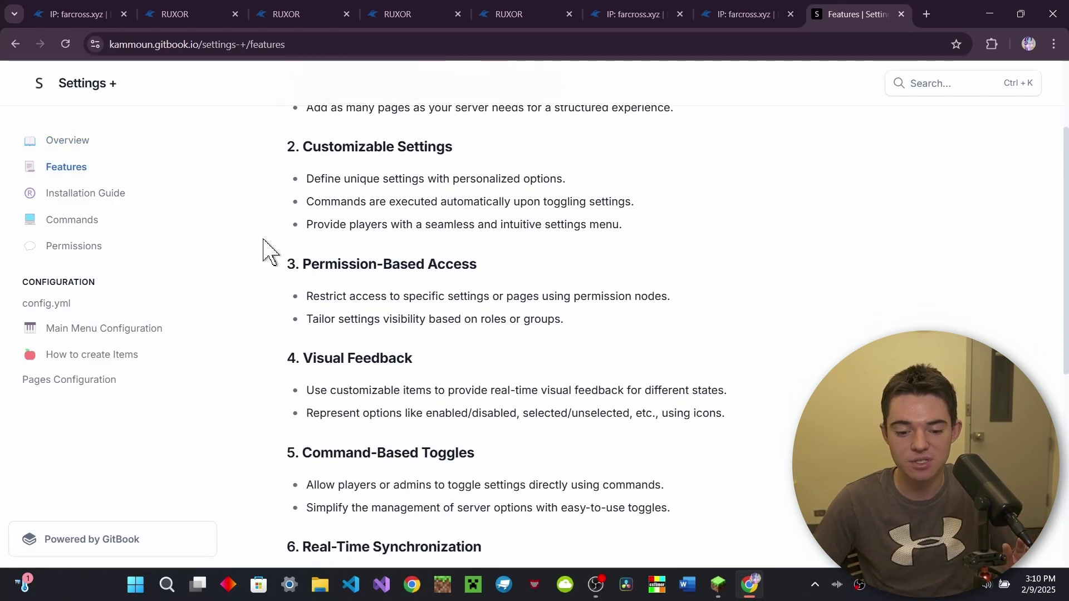
middle_click(267, 206)
scroll(267, 215, up, 1)
scroll(267, 214, down, 1)
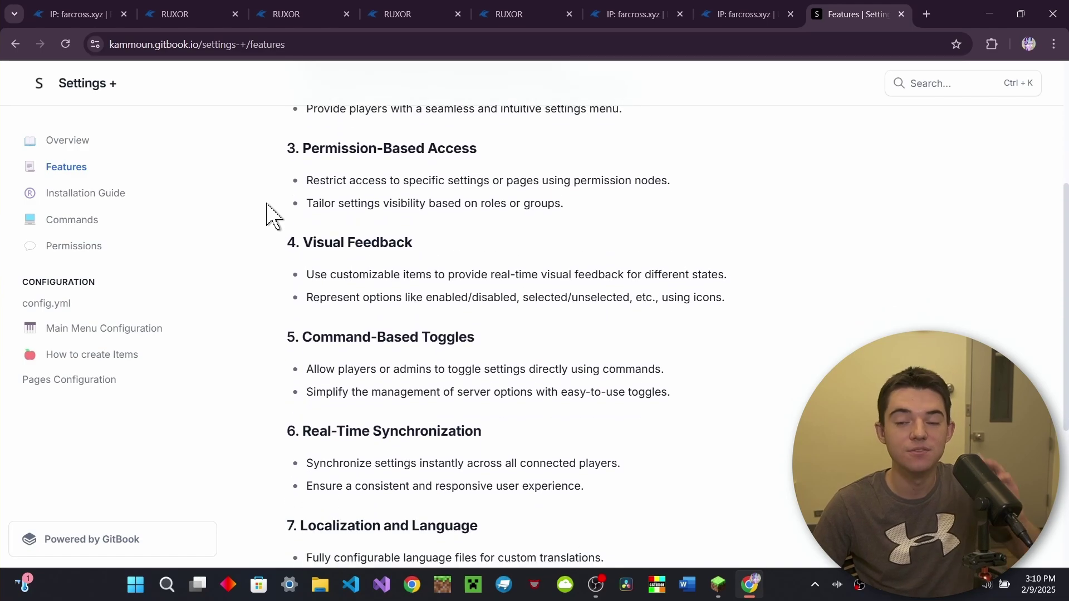
scroll(267, 215, down, 4)
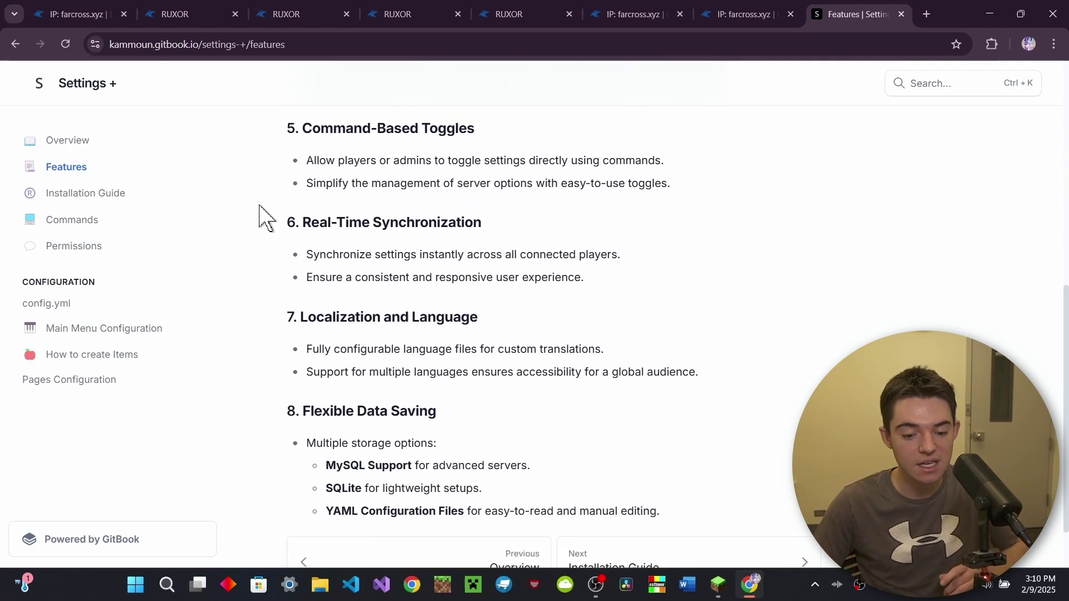
scroll(260, 215, down, 2)
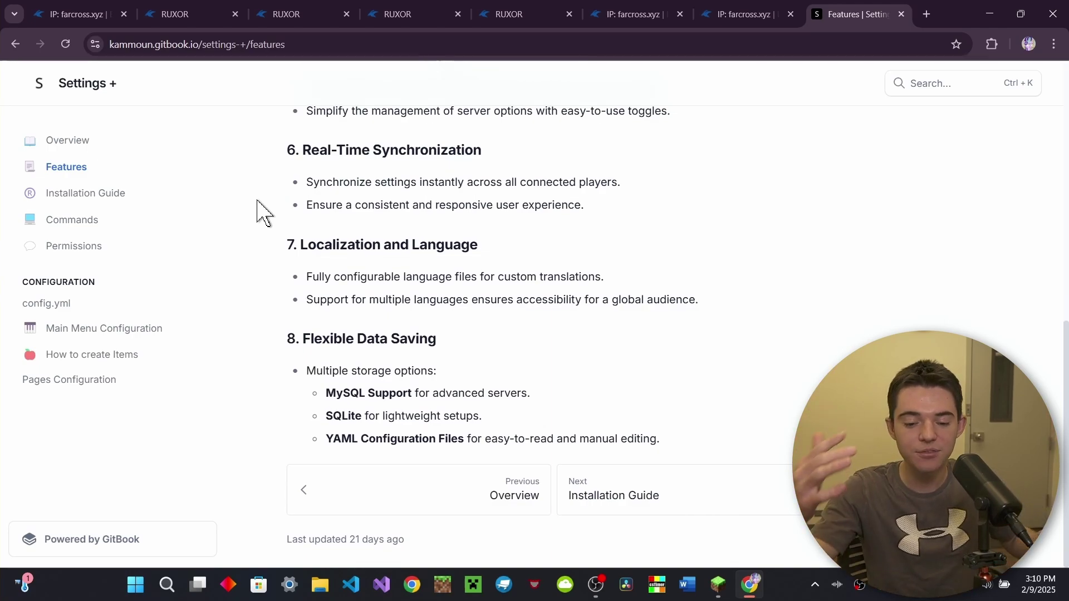
- Look through the Installation Guide, Commands and Permissions pages of the Settings+ documentation
click(83, 194)
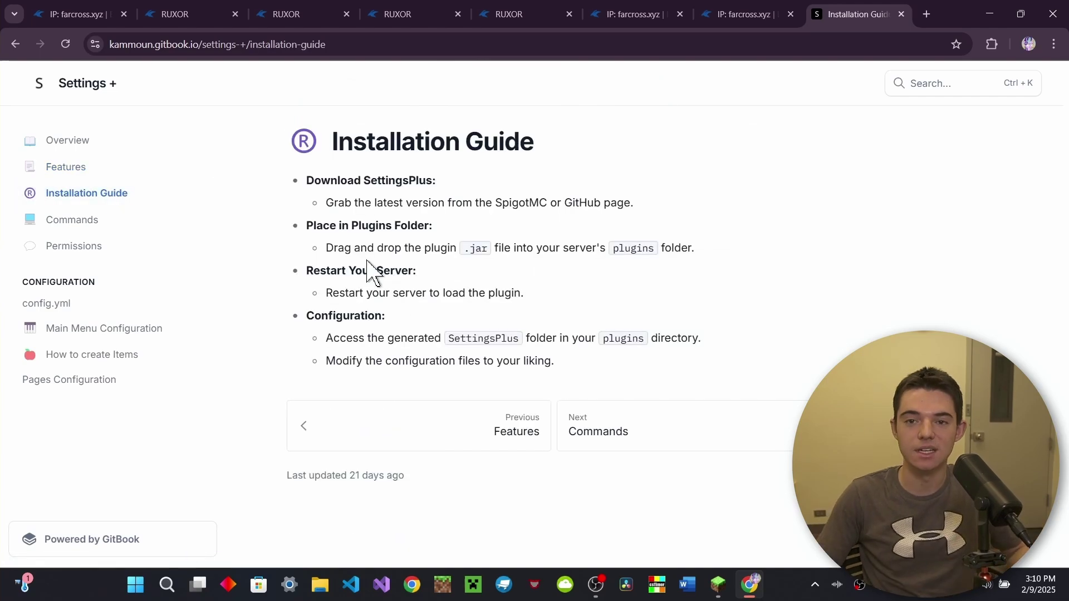
click(49, 227)
middle_click(244, 224)
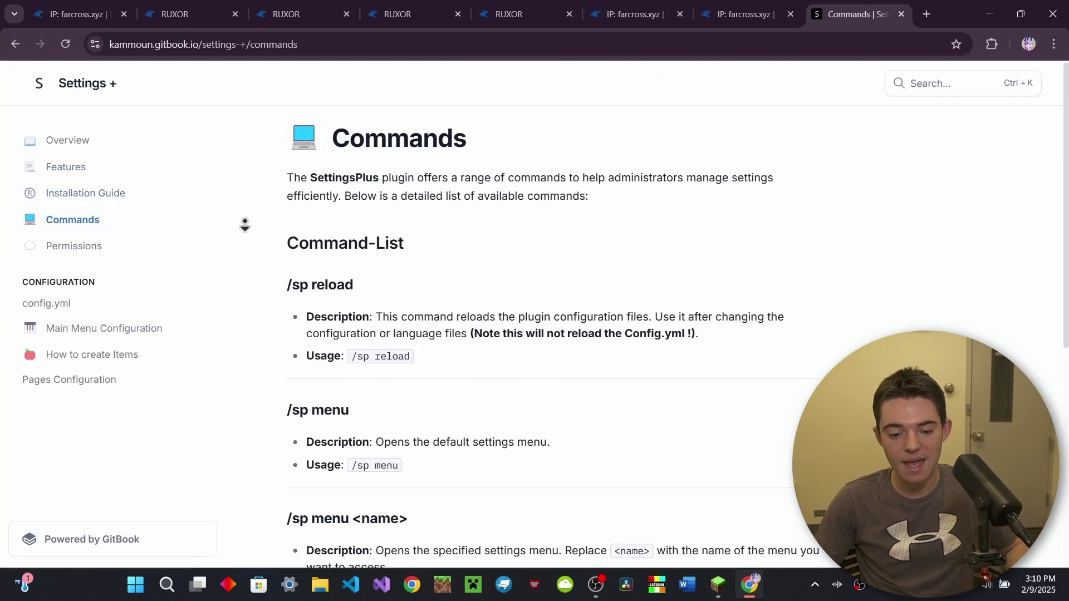
scroll(254, 268, up, 2)
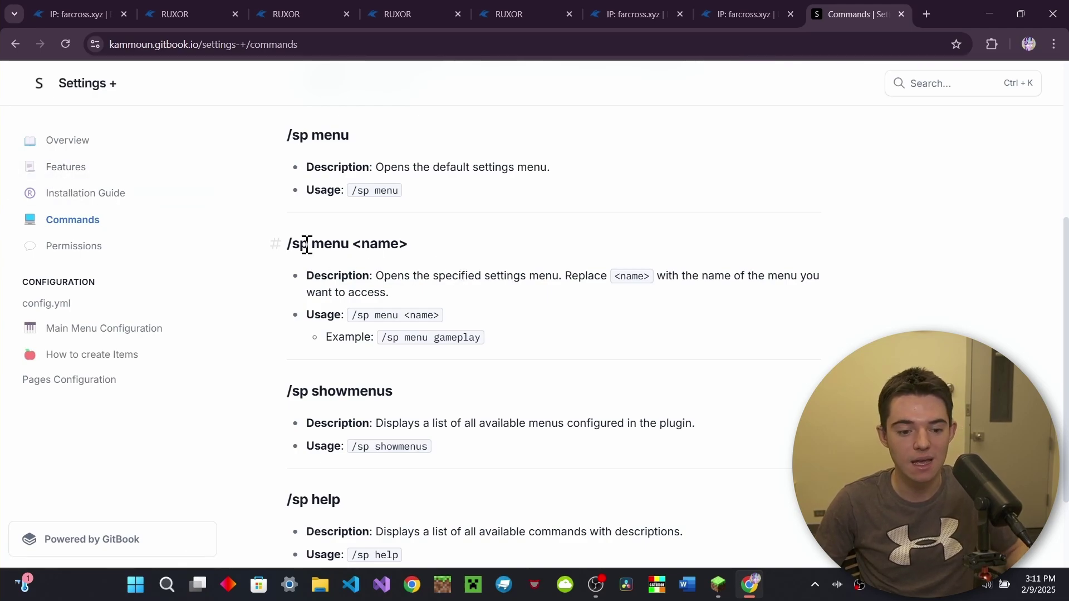
click(91, 245)
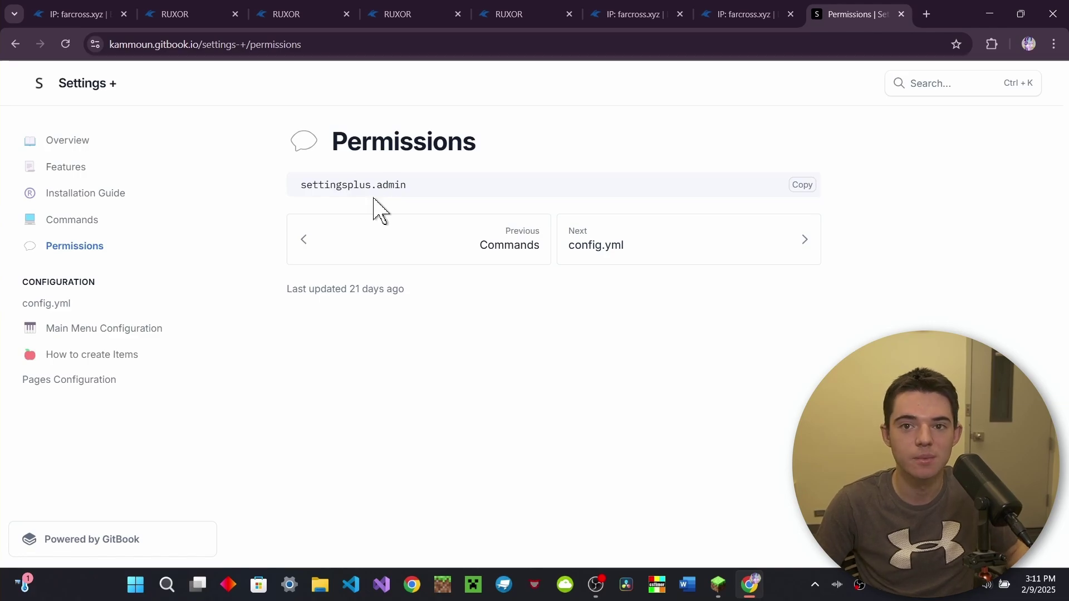
- Look through the config.yml, Main Menu Configuration, How to create Items and Pages Configuration pages of the Settings+ documentation
click(48, 305)
middle_click(265, 187)
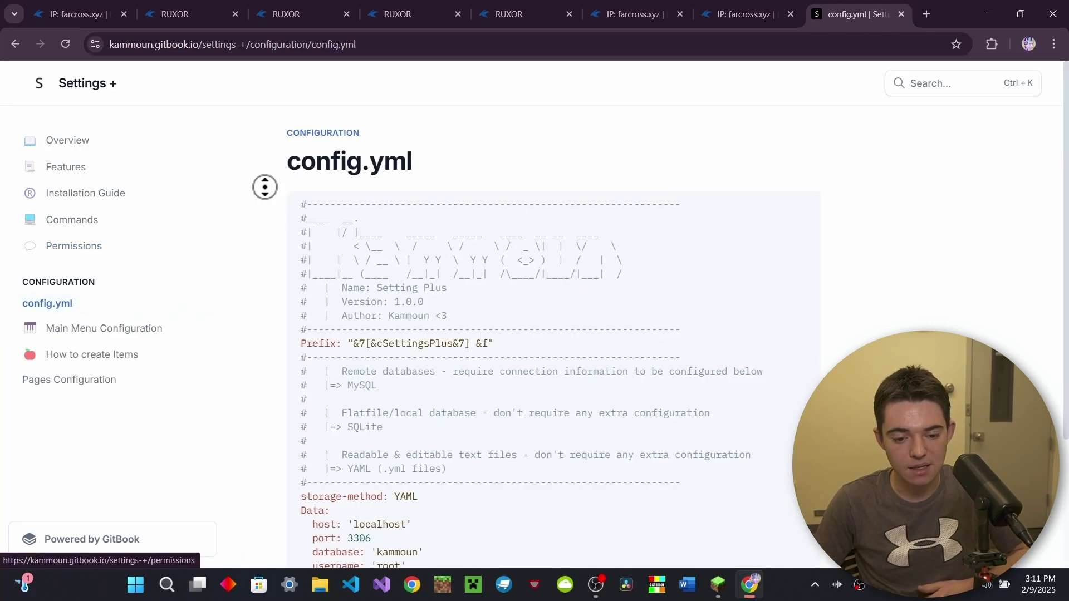
click(132, 329)
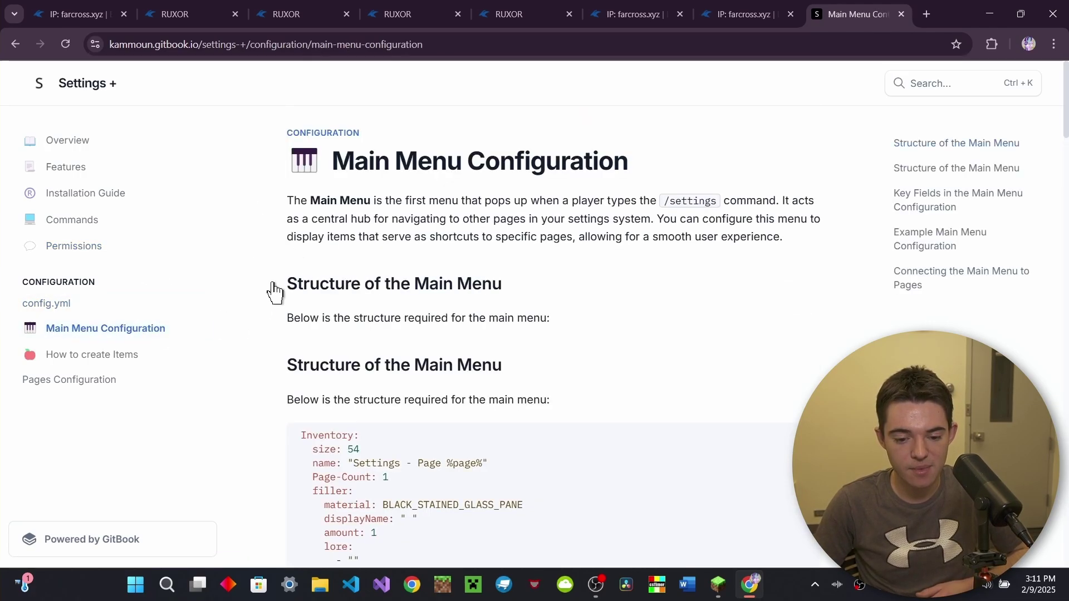
middle_click(274, 292)
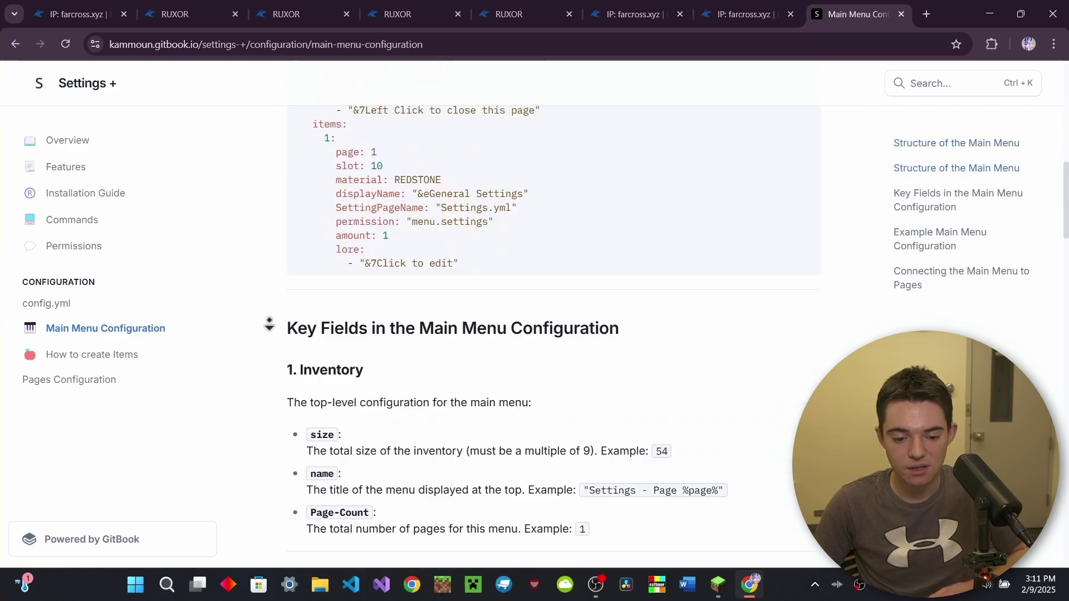
click(140, 357)
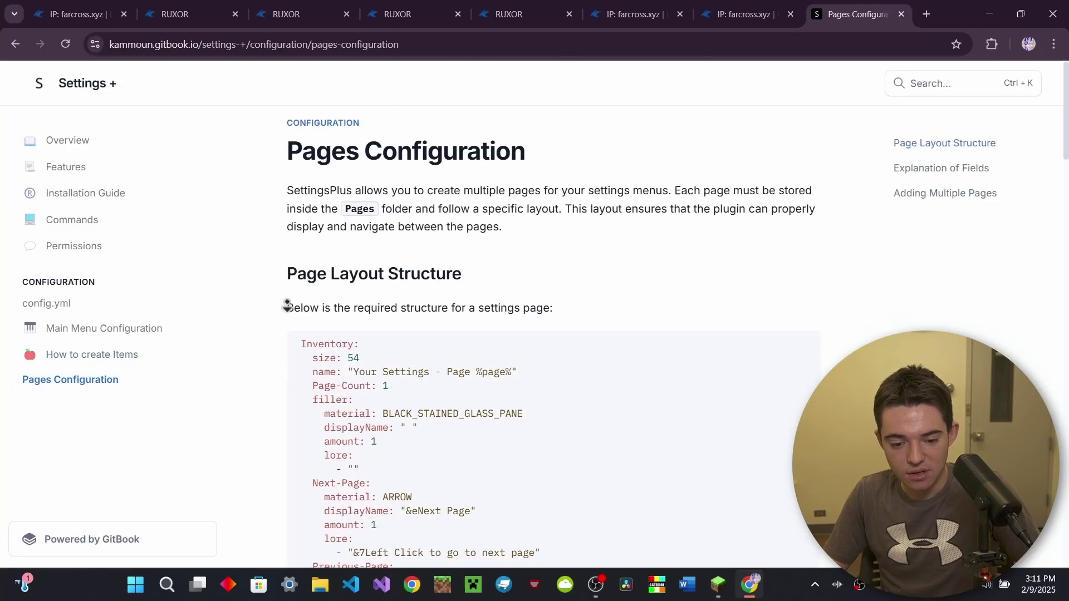
scroll(276, 209, down, 1)
scroll(280, 167, up, 1)
scroll(294, 241, down, 15)
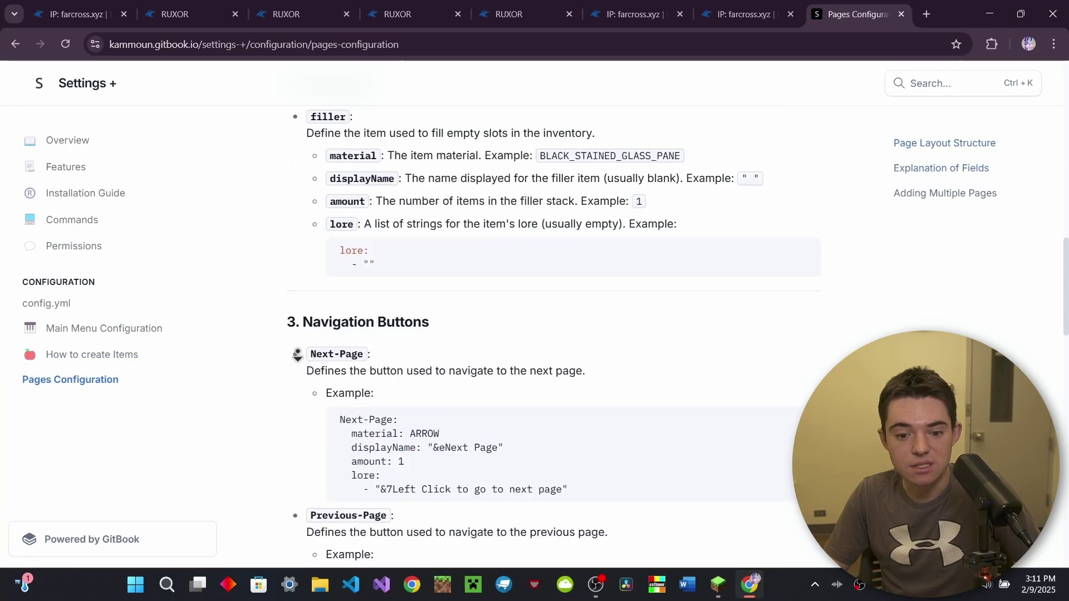
middle_click(281, 387)
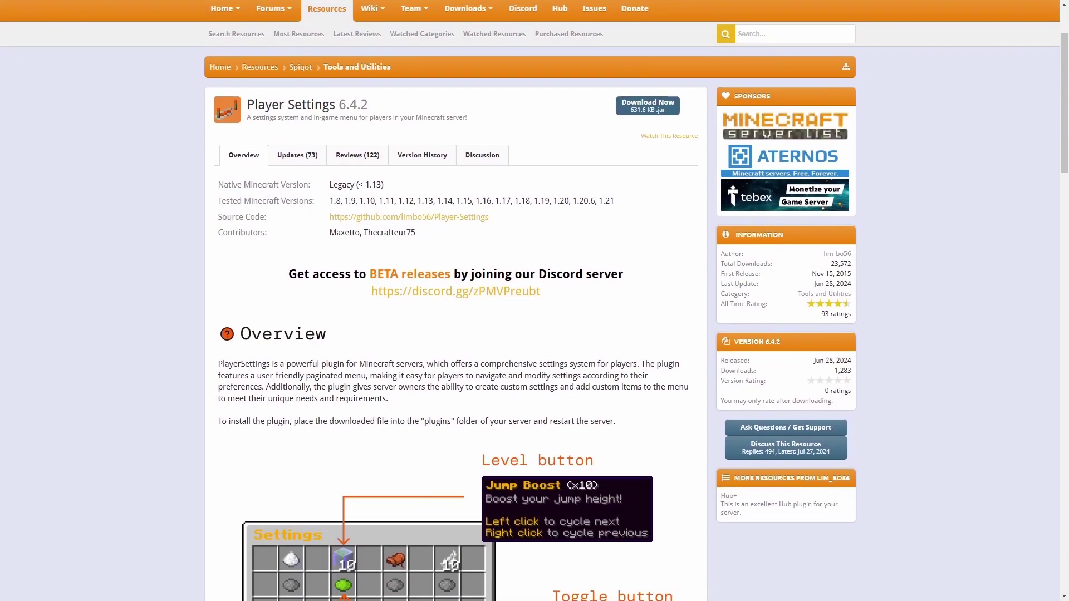
- Read through the overview of the Player Settings 6.4.2 plugin resource page, including its illustrated settings menu
scroll(535, 301, down, 5)
scroll(534, 301, down, 5)
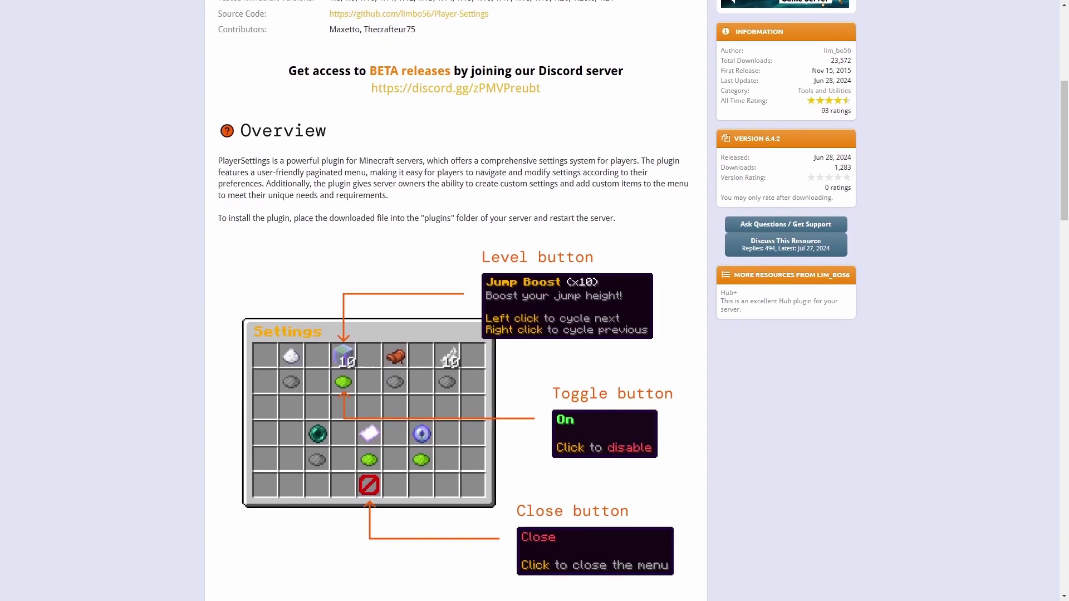